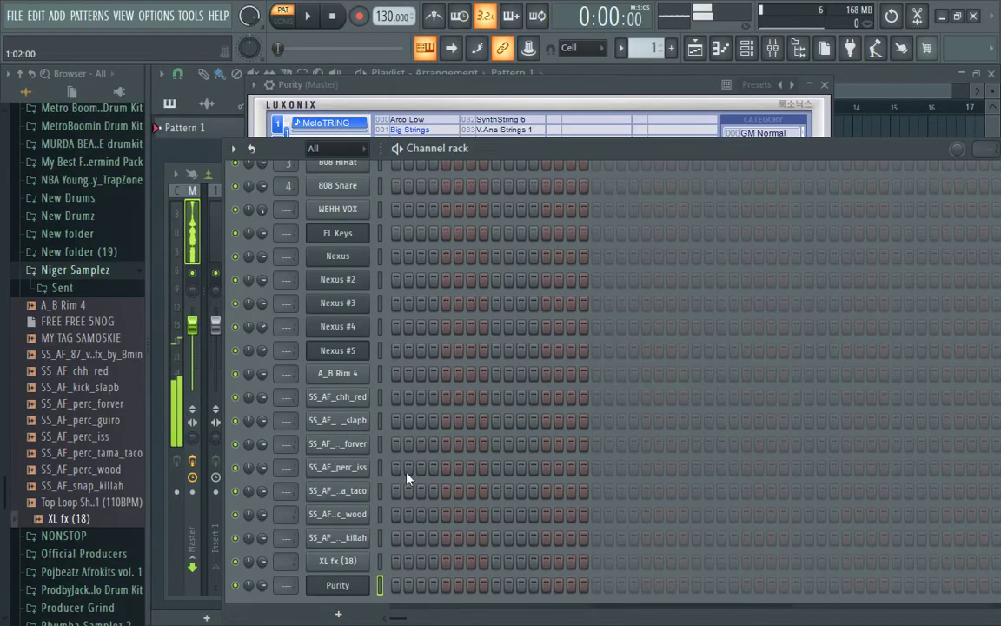
# Step: Set the project tempo to 103 BPM
pyautogui.scroll(3, 439, 387)
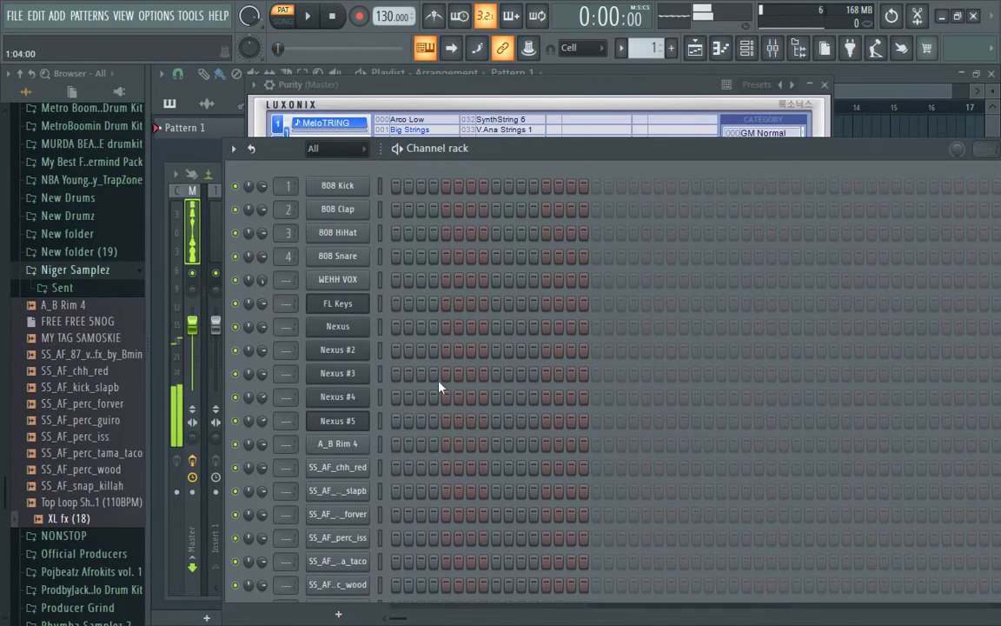
pyautogui.rightClick(384, 15)
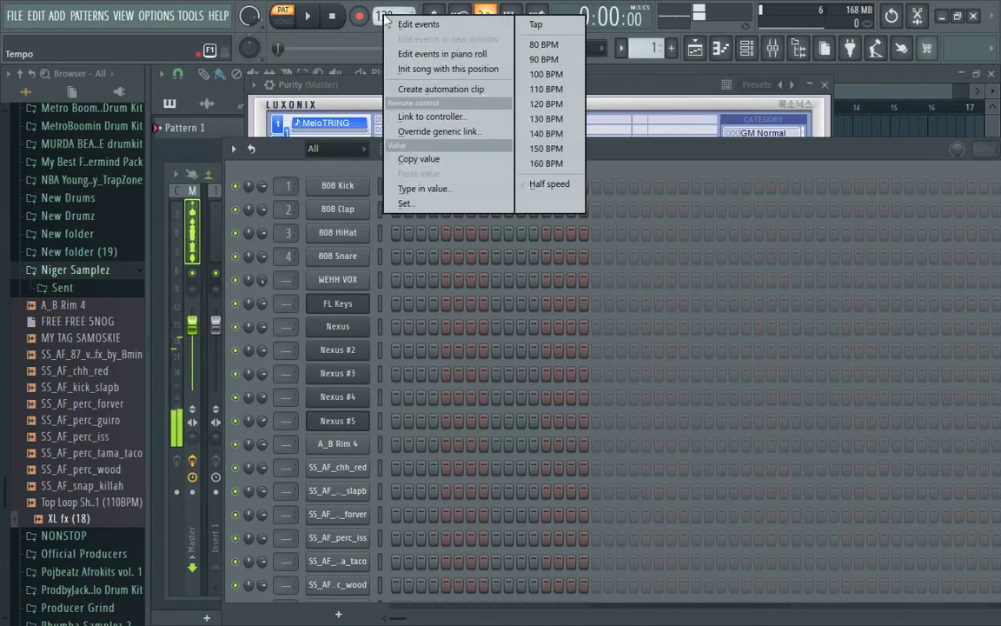
pyautogui.click(546, 74)
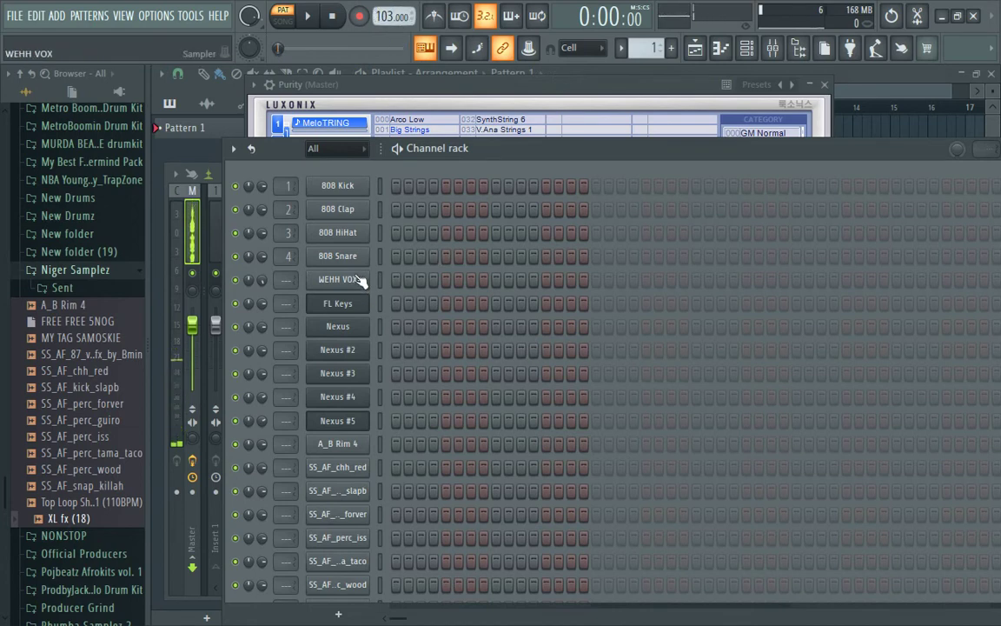
# Step: In the A_B Rim 4 piano roll, place three C5 notes in bar 1 on steps 1, 4 and 7
pyautogui.rightClick(339, 444)
pyautogui.click(377, 363)
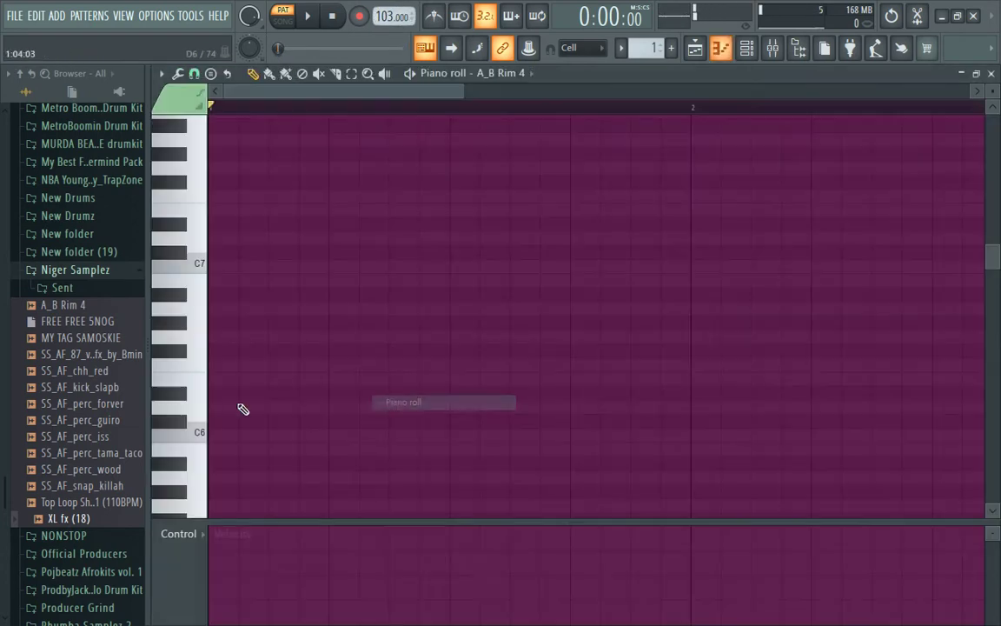
pyautogui.moveTo(221, 391)
pyautogui.mouseDown()
pyautogui.moveTo(215, 536)
pyautogui.moveTo(228, 474)
pyautogui.moveTo(214, 430)
pyautogui.mouseUp()
pyautogui.press('space')
pyautogui.click(308, 434)
pyautogui.click(411, 431)
# Step: Duplicate the rim notes and trim and shift the copies to leave two closing C5 hits on steps 11 and 13 of bar 1
pyautogui.moveTo(471, 447); pyautogui.dragTo(216, 408)
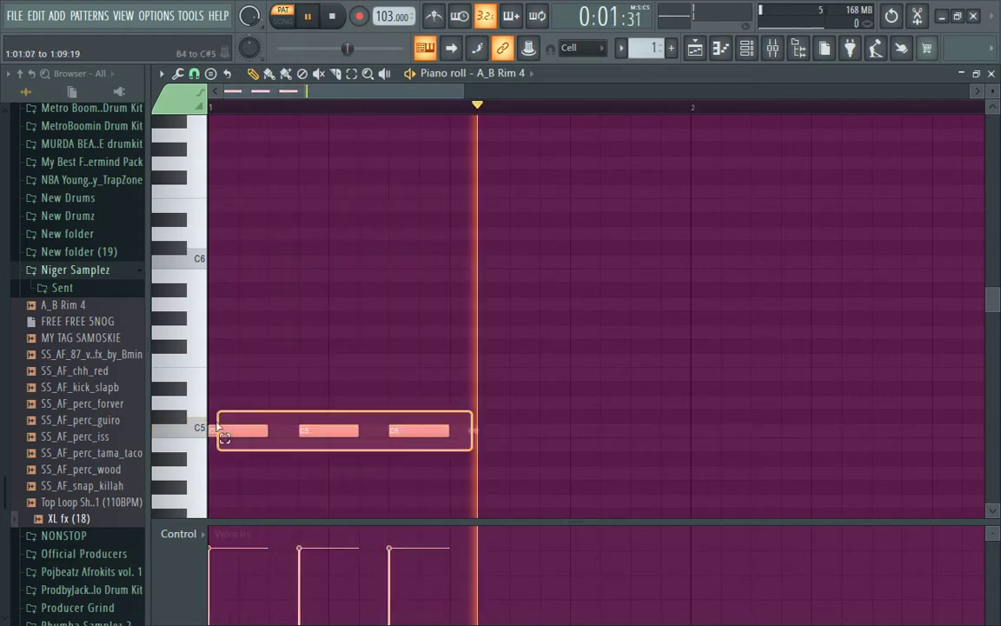
pyautogui.hotkey('ctrl', 'b')
pyautogui.press('space')
pyautogui.press('space')
pyautogui.moveTo(483, 429); pyautogui.dragTo(453, 430)
pyautogui.rightClick(475, 433)
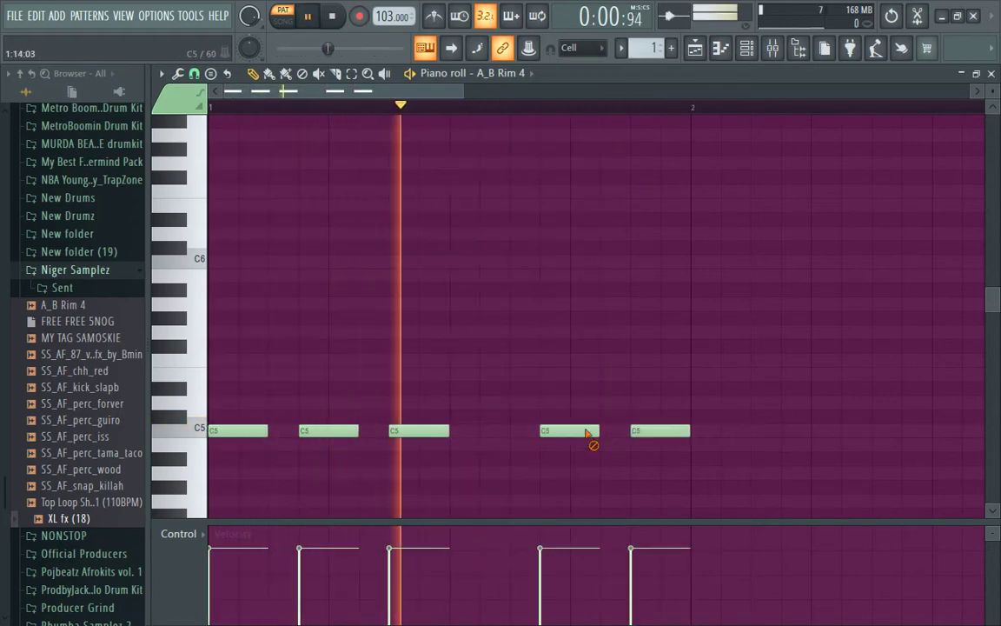
pyautogui.moveTo(543, 429); pyautogui.dragTo(513, 428)
pyautogui.press('space')
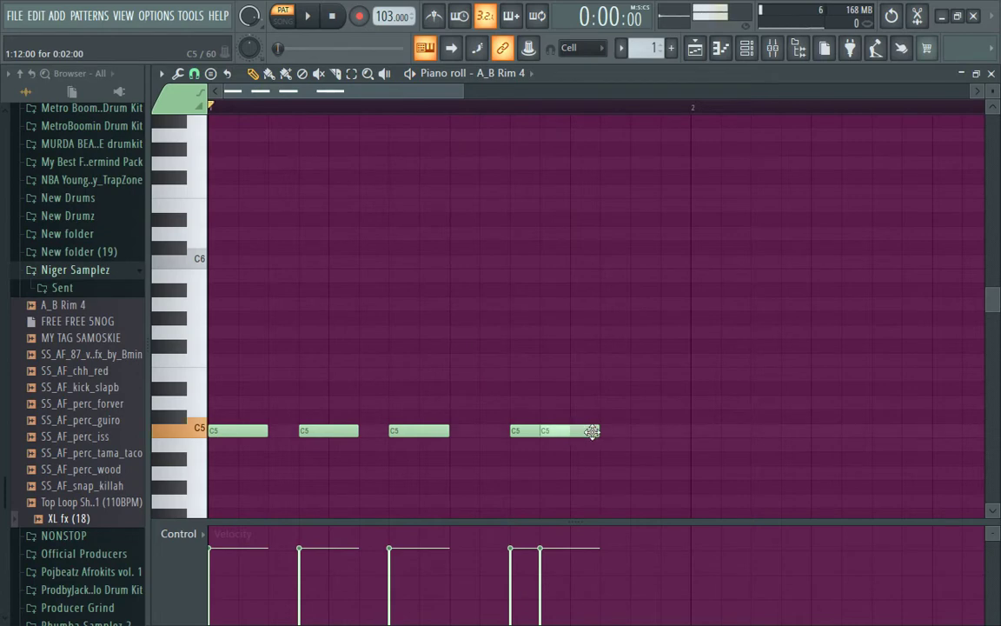
# Step: Repeat the five-note rim rhythm of bar 1 in bar 2, then duplicate both bars into bars 3 and 4
pyautogui.moveTo(748, 465); pyautogui.dragTo(206, 426)
pyautogui.moveTo(220, 430); pyautogui.dragTo(733, 427)
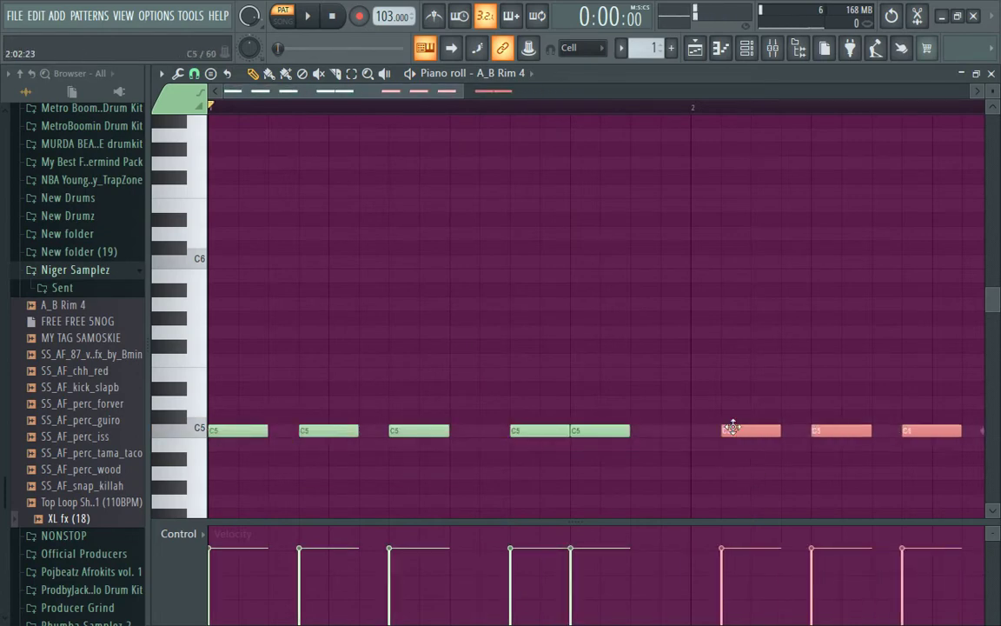
pyautogui.press('space')
pyautogui.scroll(-3, 509, 501)
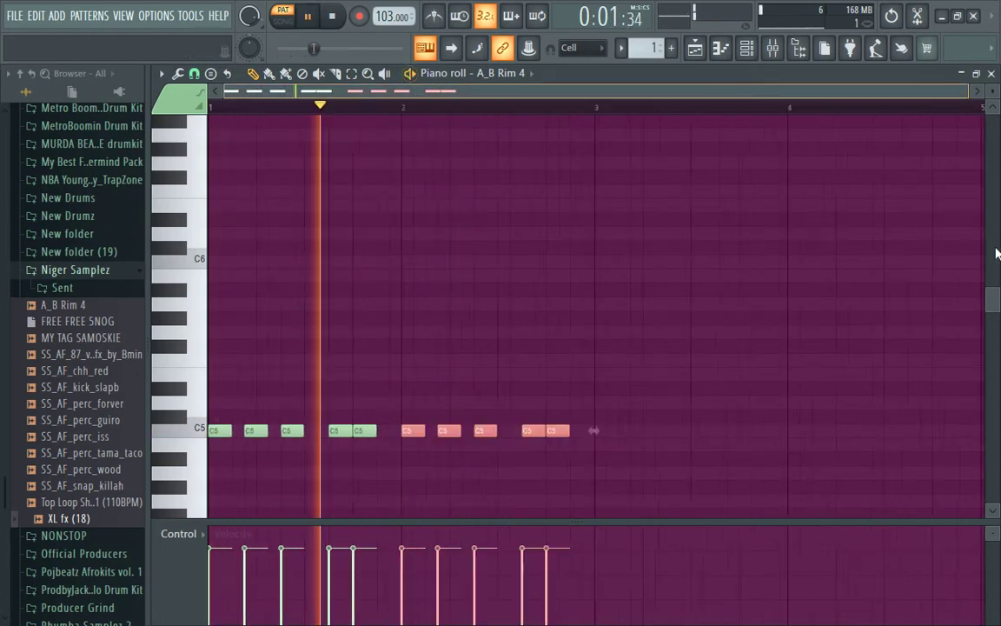
pyautogui.moveTo(509, 501); pyautogui.dragTo(207, 422)
pyautogui.hotkey('ctrl', 'b')
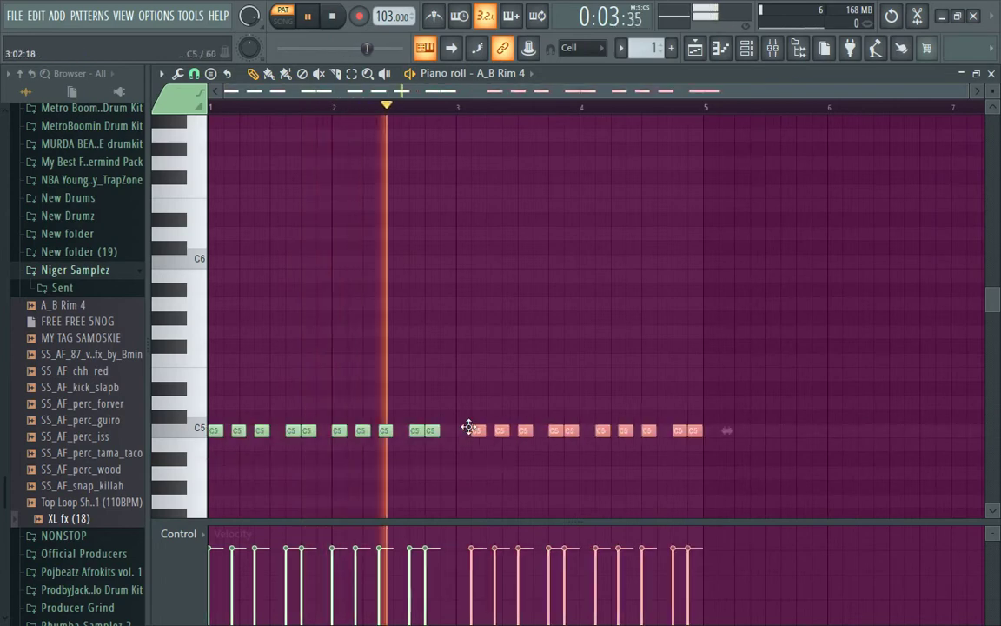
pyautogui.press('space')
# Step: Copy the A_B Rim 4 notes into the SS_AF_snap_killah channel and play the pattern
pyautogui.click(720, 49)
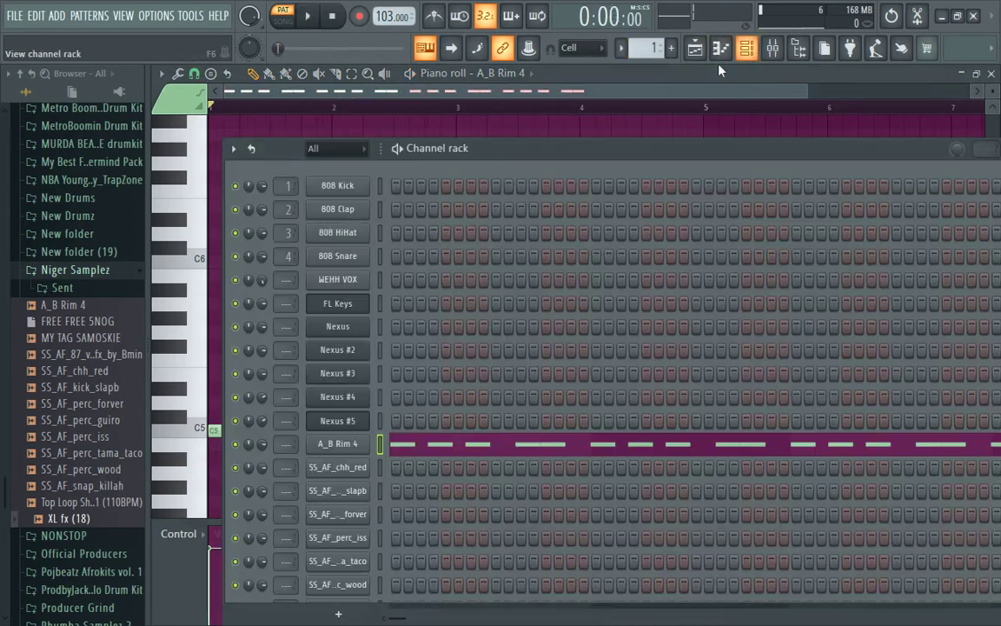
pyautogui.rightClick(343, 445)
pyautogui.click(582, 418)
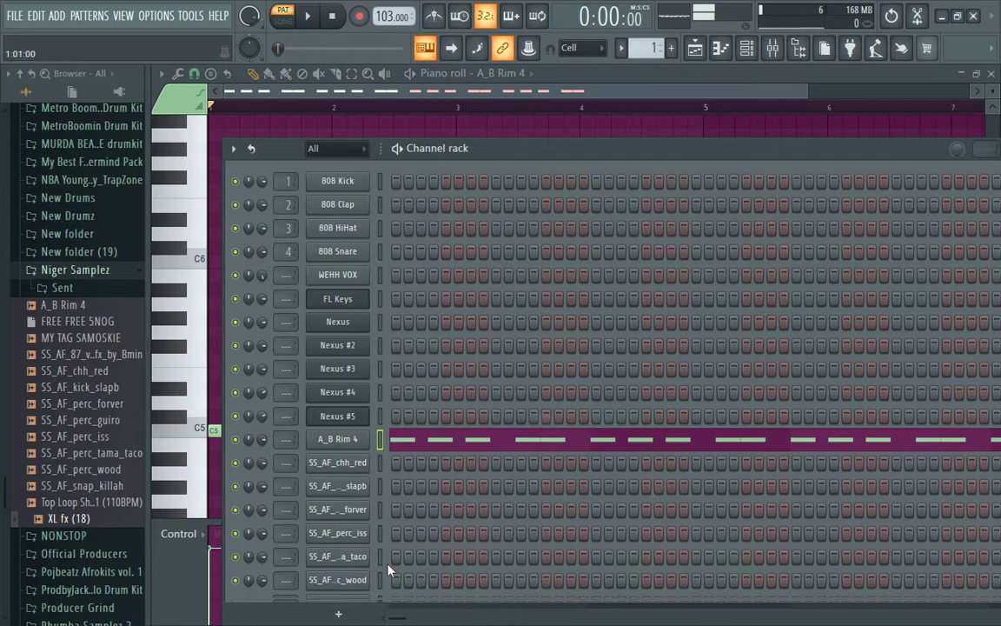
pyautogui.scroll(-3, 347, 507)
pyautogui.rightClick(357, 539)
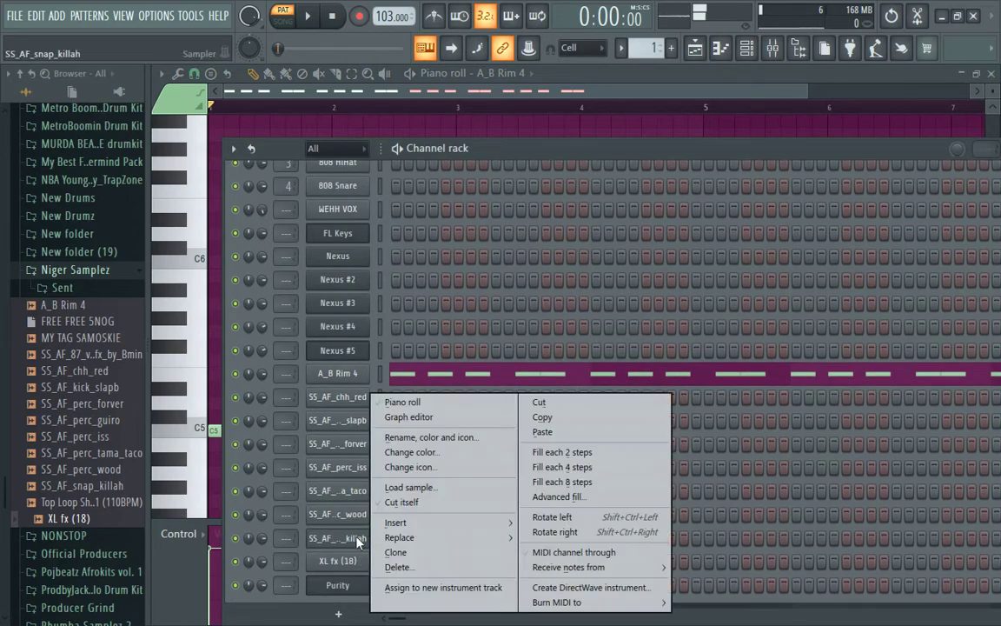
pyautogui.click(582, 436)
pyautogui.press('space')
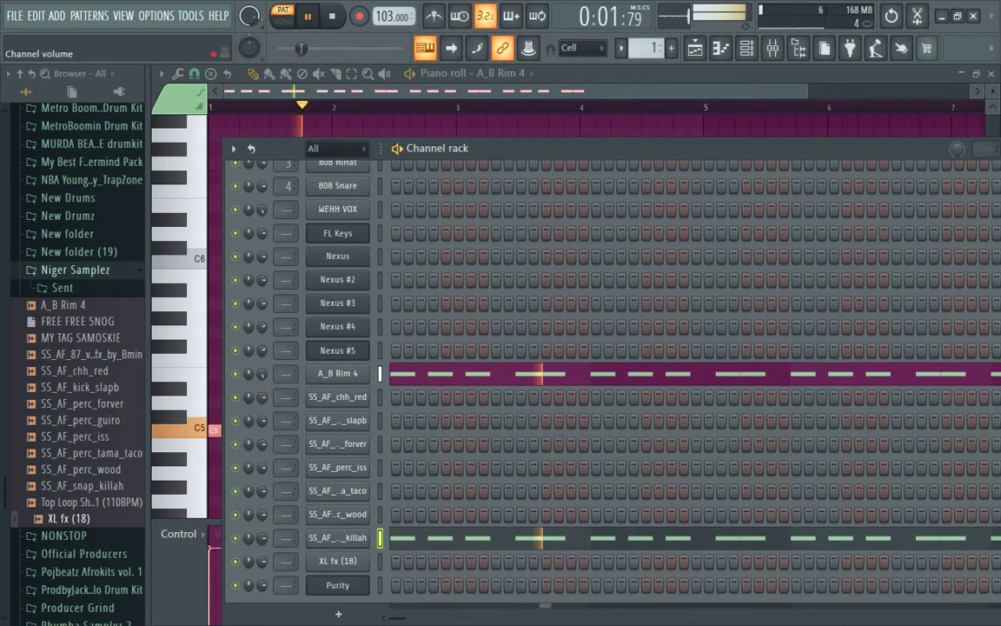
# Step: In the SS_AF_perc_wood piano roll, place C5 notes on steps 7 and 15 of bars 1 and 2, and duplicate them into bars 3 and 4
pyautogui.rightClick(343, 374)
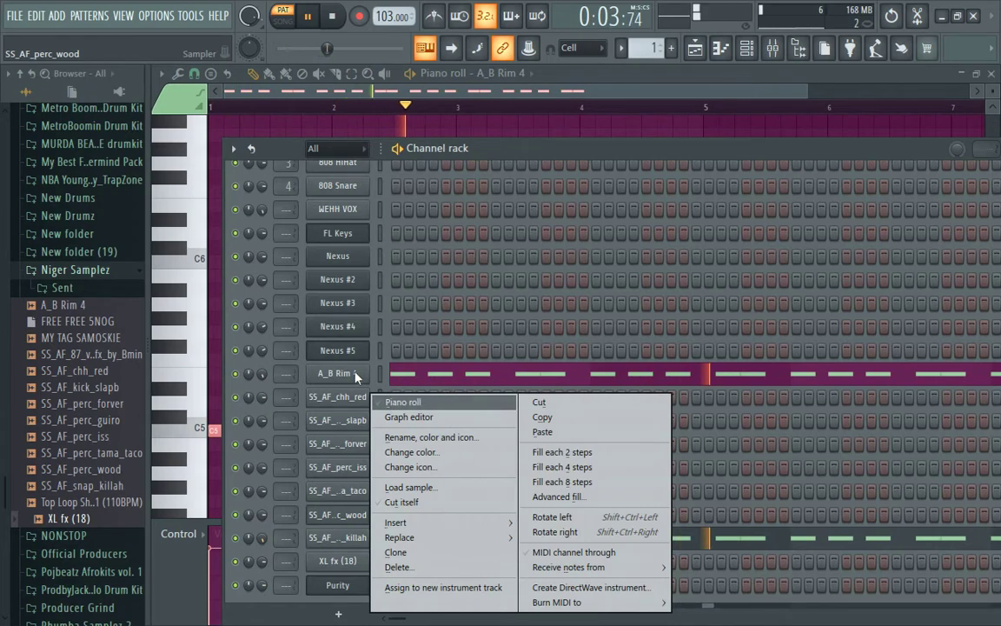
pyautogui.click(409, 401)
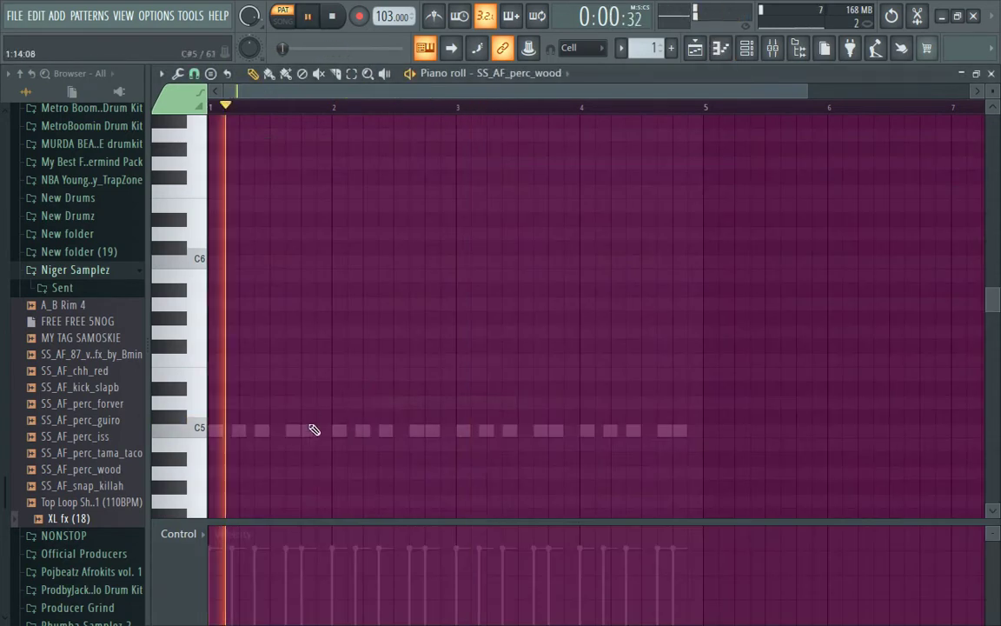
pyautogui.click(260, 430)
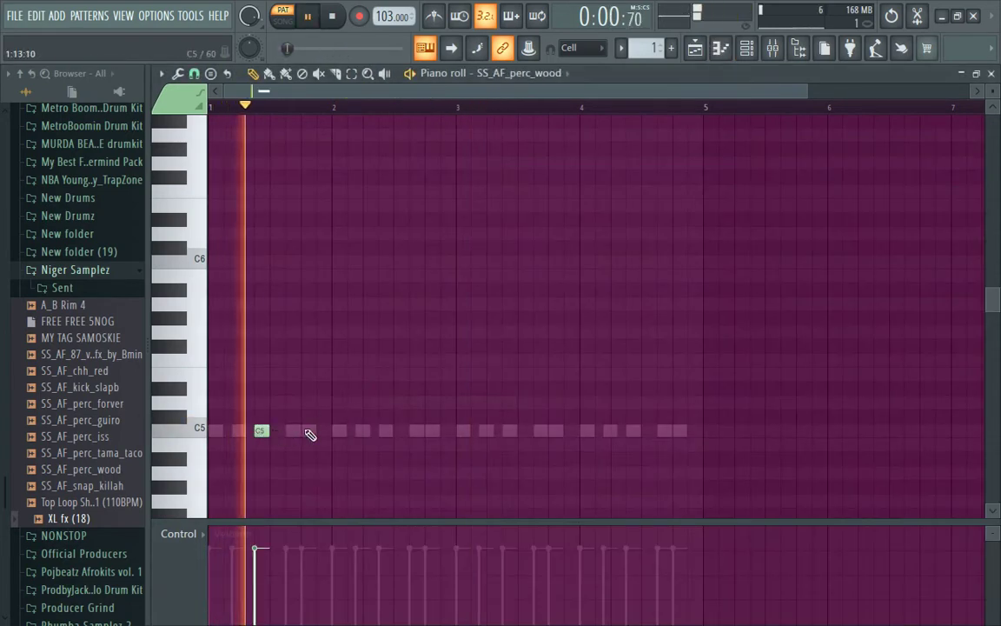
pyautogui.click(323, 430)
pyautogui.click(385, 430)
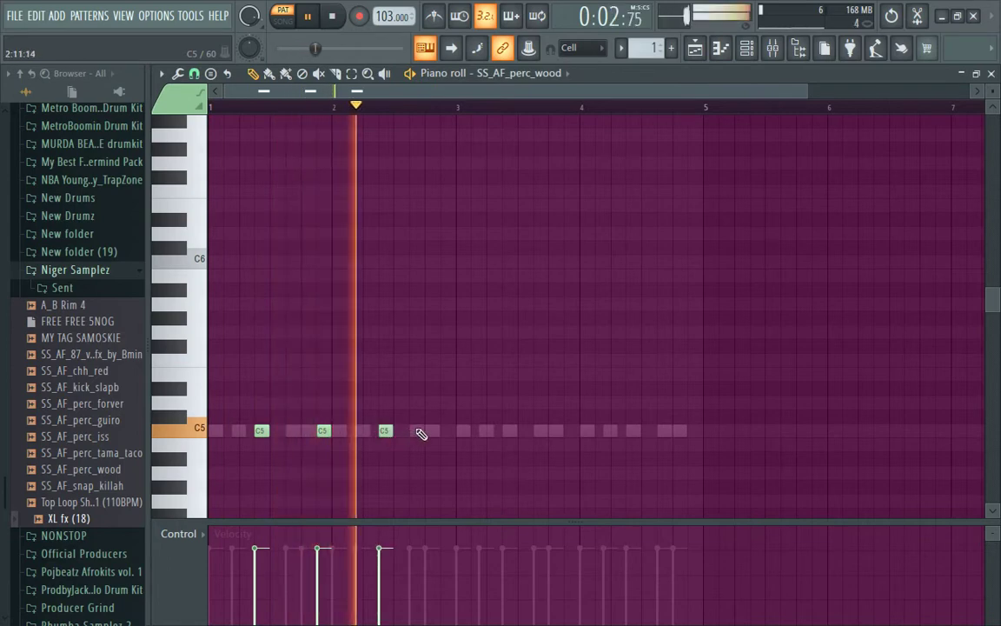
pyautogui.click(442, 430)
pyautogui.moveTo(518, 416); pyautogui.dragTo(503, 431)
pyautogui.press('space')
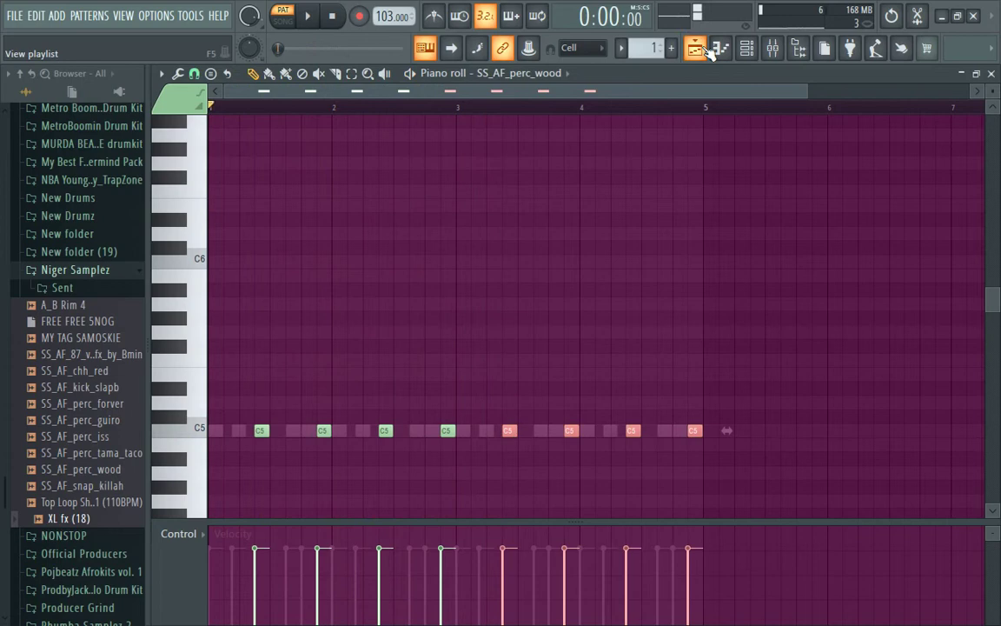
# Step: Copy the SS_AF_perc_wood notes into the SS_AF_perc_tama_taco channel and play the pattern
pyautogui.click(744, 50)
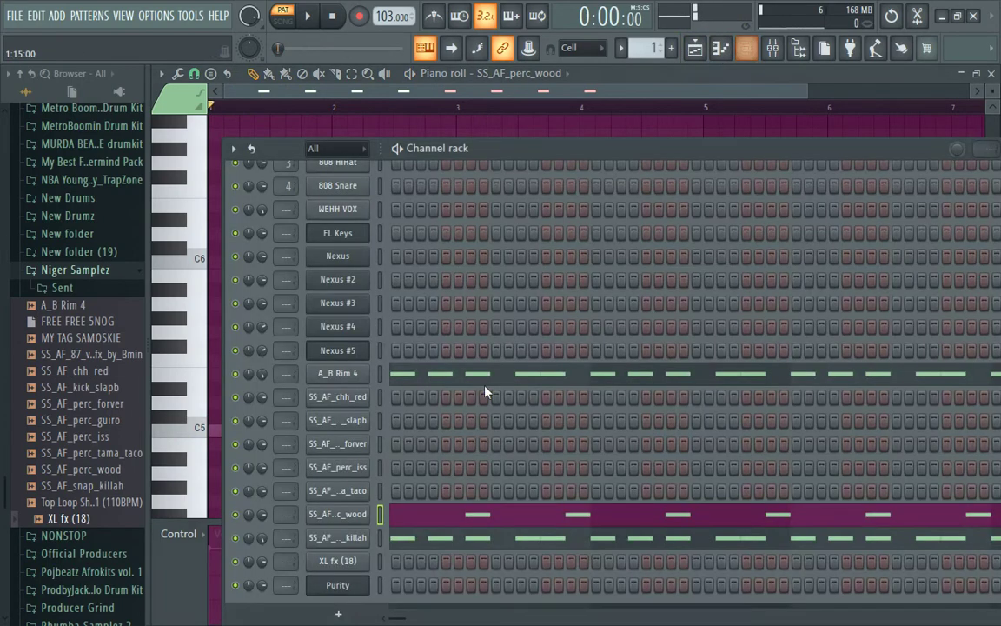
pyautogui.rightClick(361, 517)
pyautogui.click(586, 424)
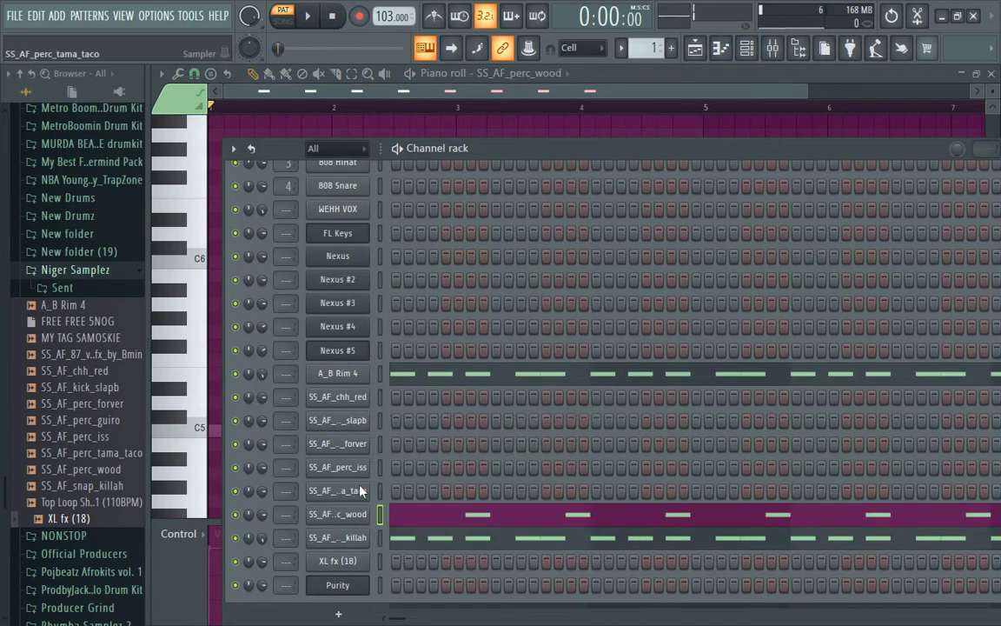
pyautogui.rightClick(361, 492)
pyautogui.click(543, 432)
pyautogui.press('space')
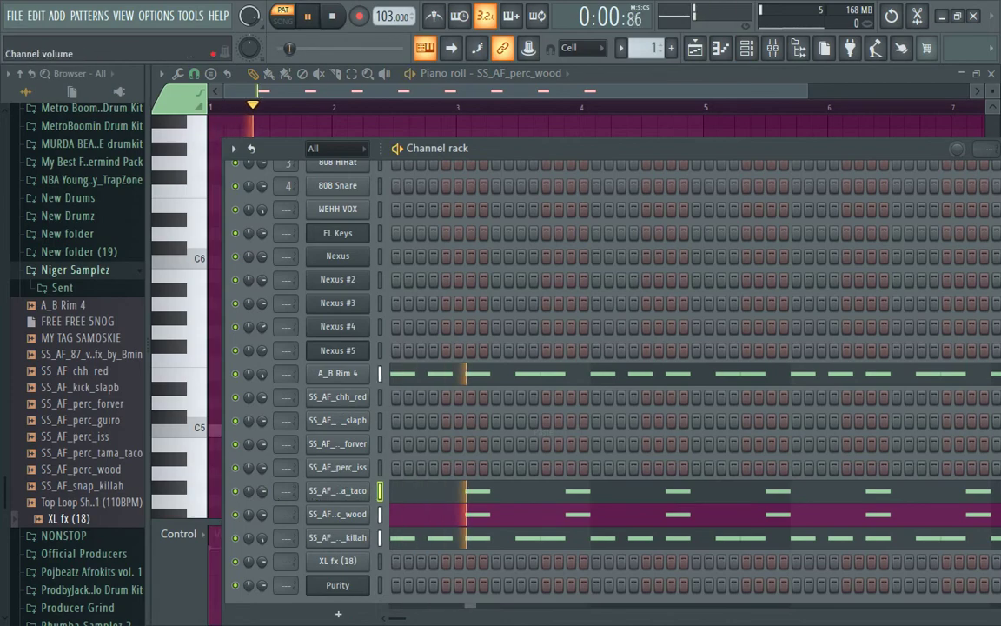
# Step: Add a single C5 note at the start of bar 1 for XL fx (18) and play the pattern
pyautogui.rightClick(346, 563)
pyautogui.click(372, 360)
pyautogui.press('space')
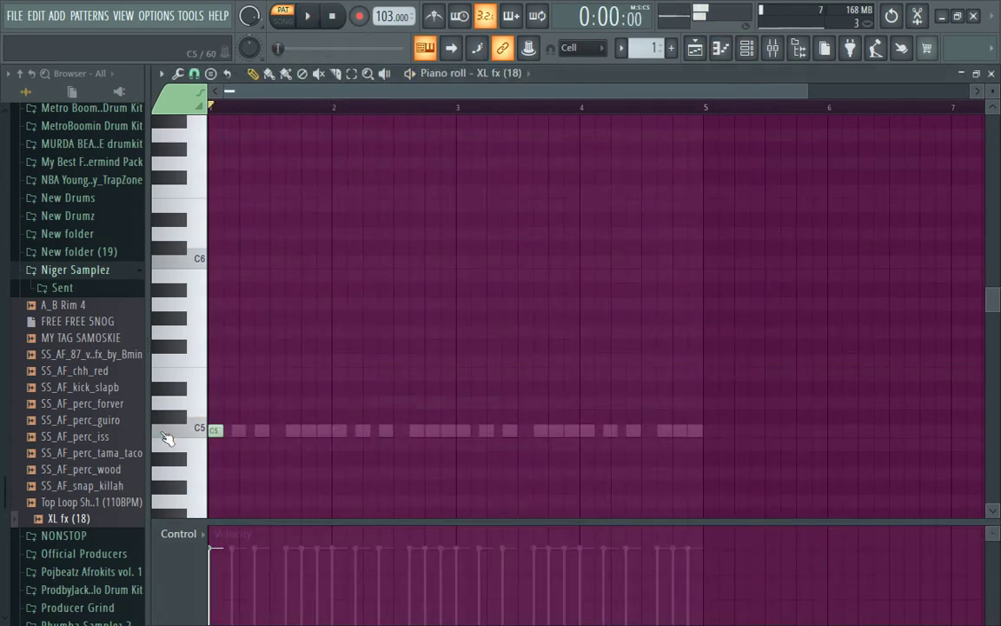
pyautogui.press('space')
# Step: In the SS_AF_perc_iss piano roll, place C5 notes on steps 3 and 11 of bars 1 and 2, and duplicate them into bars 3 and 4
pyautogui.click(747, 47)
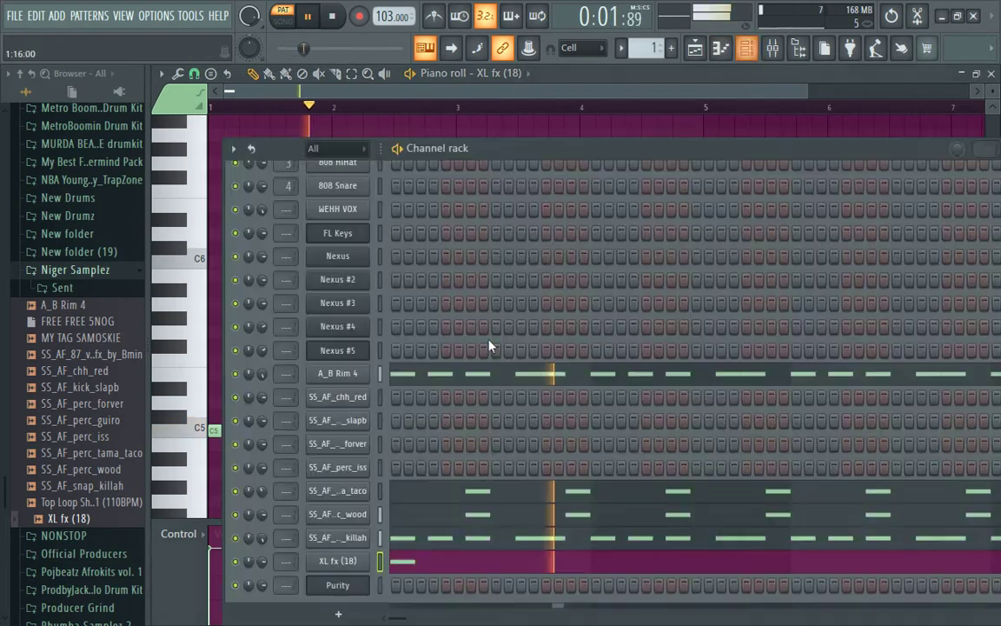
pyautogui.rightClick(355, 472)
pyautogui.click(391, 402)
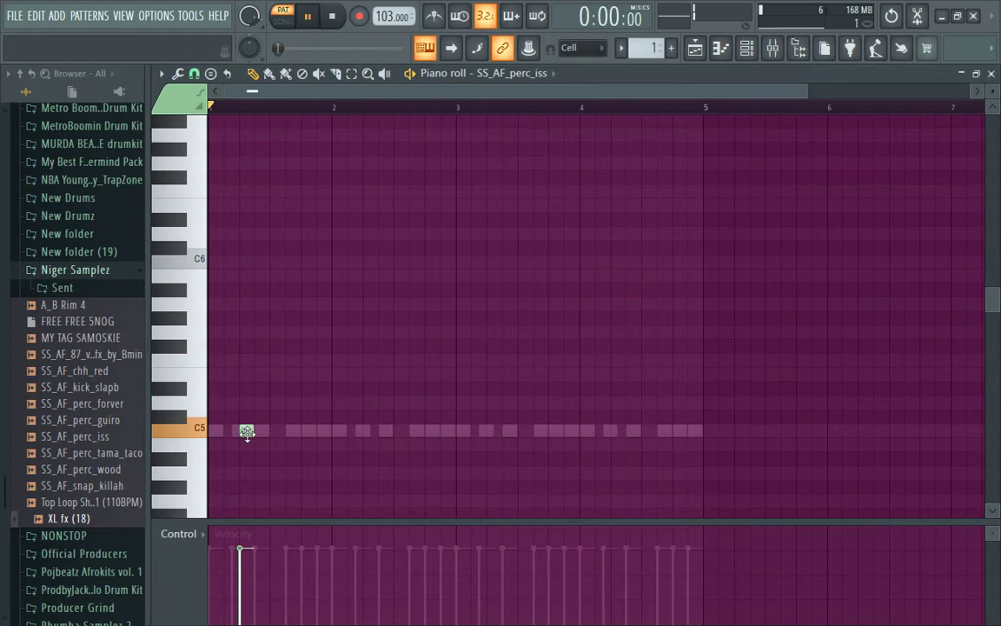
pyautogui.moveTo(246, 432); pyautogui.dragTo(231, 431)
pyautogui.click(291, 432)
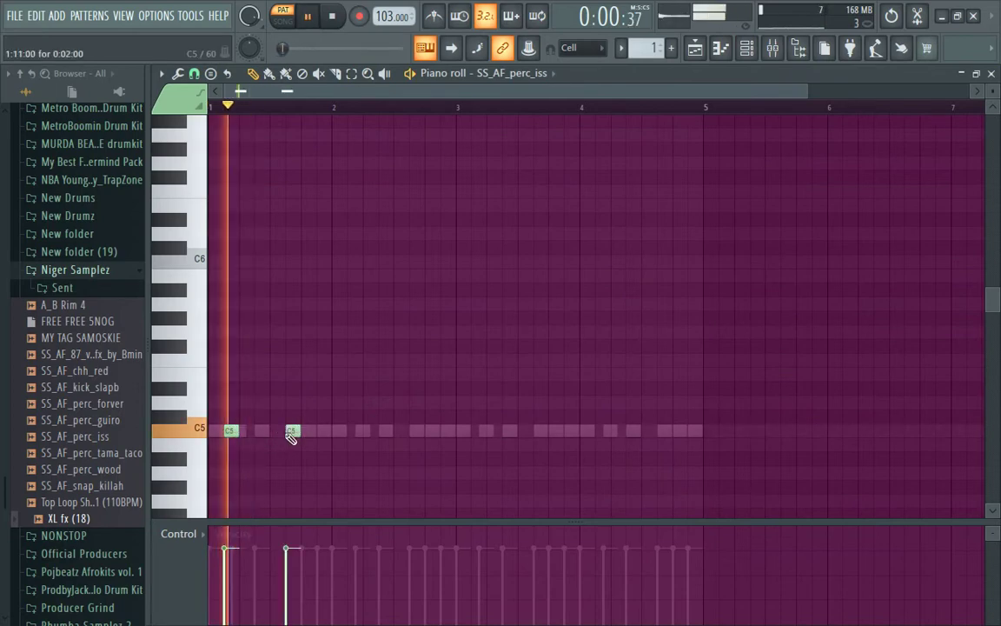
pyautogui.click(350, 432)
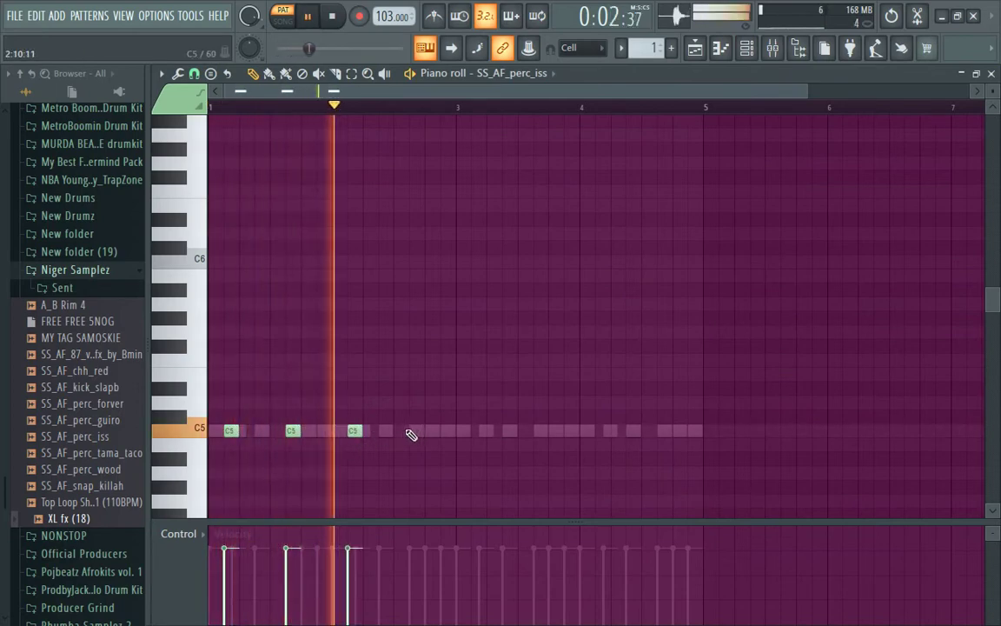
pyautogui.click(417, 432)
pyautogui.press('space')
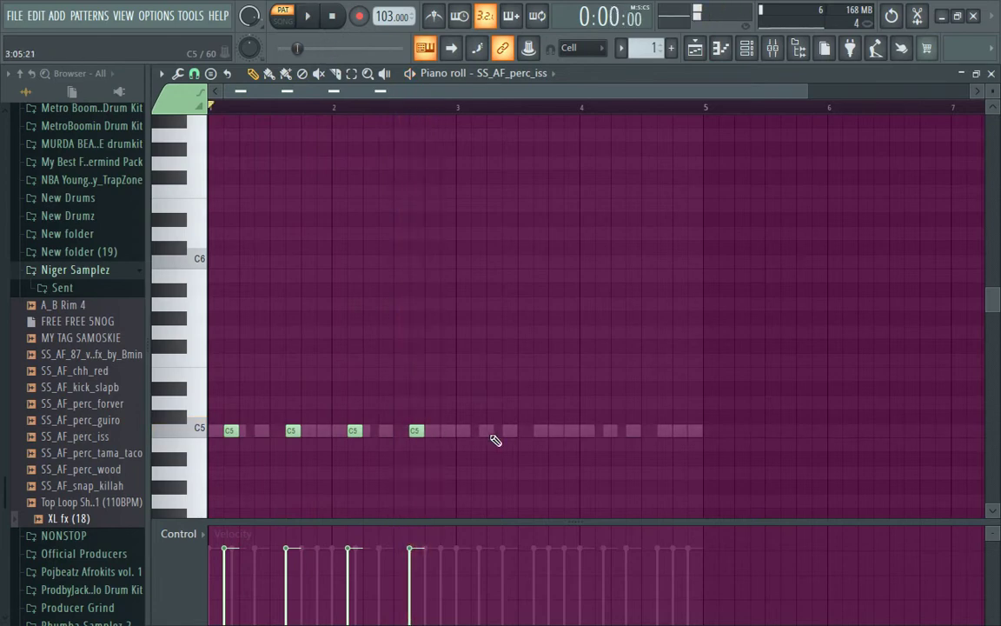
pyautogui.press('space')
pyautogui.moveTo(482, 446)
pyautogui.mouseDown()
pyautogui.moveTo(208, 412)
pyautogui.moveTo(646, 423)
pyautogui.moveTo(478, 435)
pyautogui.mouseUp()
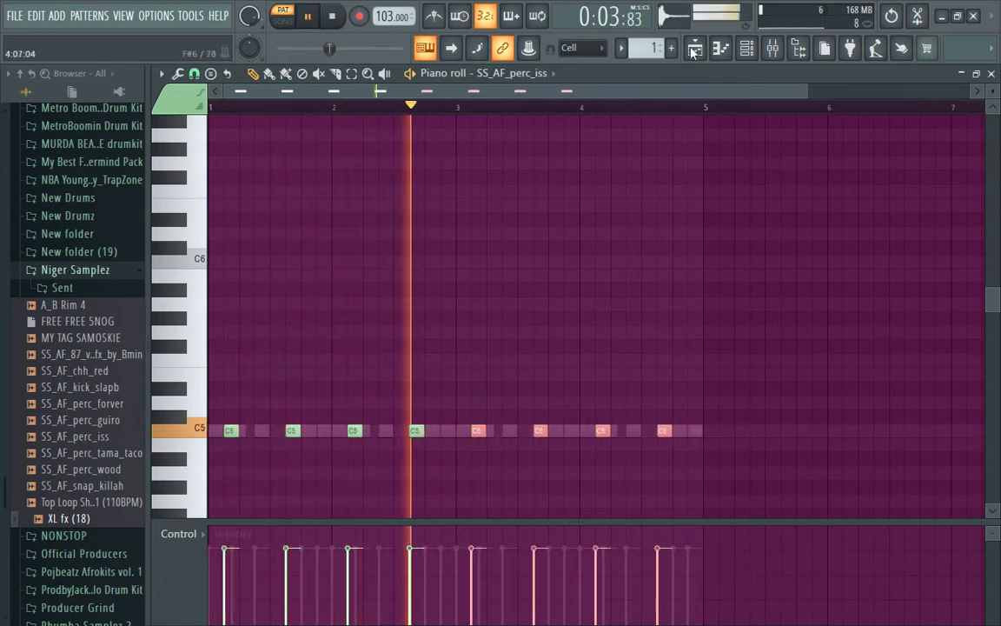
# Step: In the SS_AF_kick_slapb piano roll, place C5 notes on steps 1 and 13 of bars 1 and 2 and on step 1 of bar 3
pyautogui.click(747, 52)
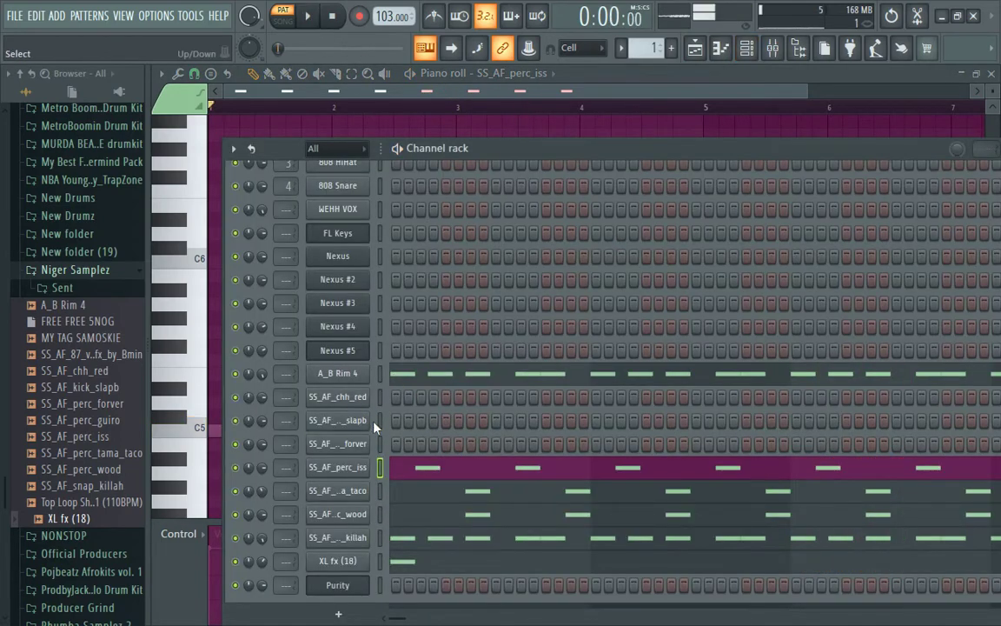
pyautogui.click(380, 443)
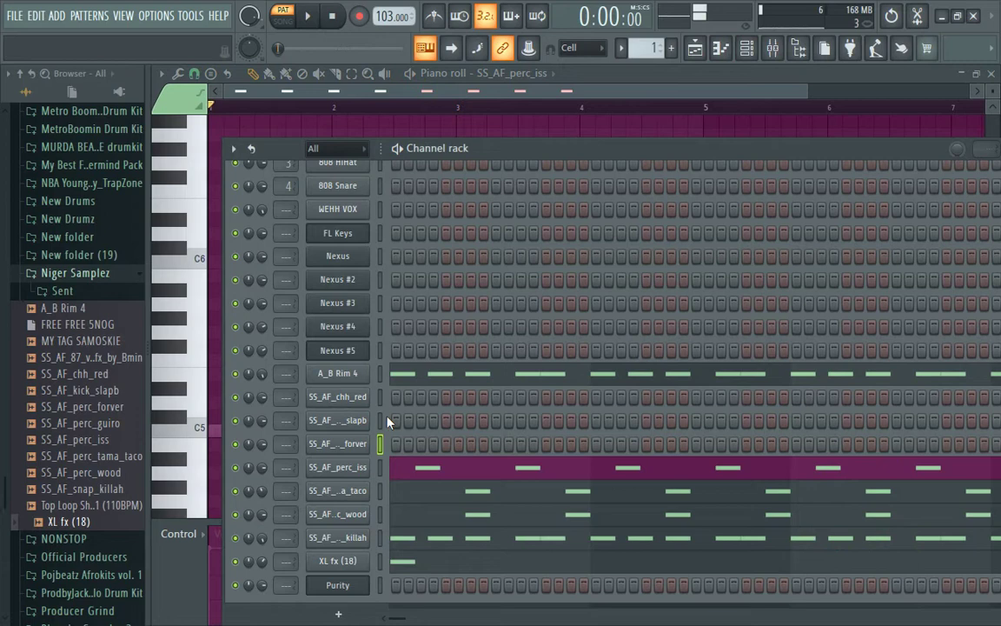
pyautogui.rightClick(378, 420)
pyautogui.click(387, 401)
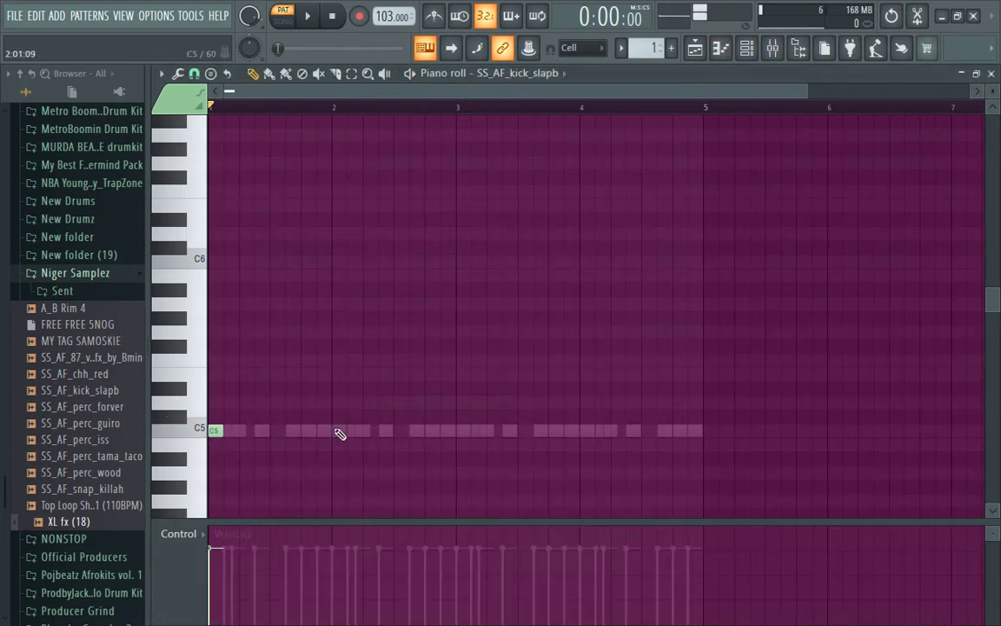
pyautogui.press('space')
pyautogui.click(309, 430)
pyautogui.click(338, 430)
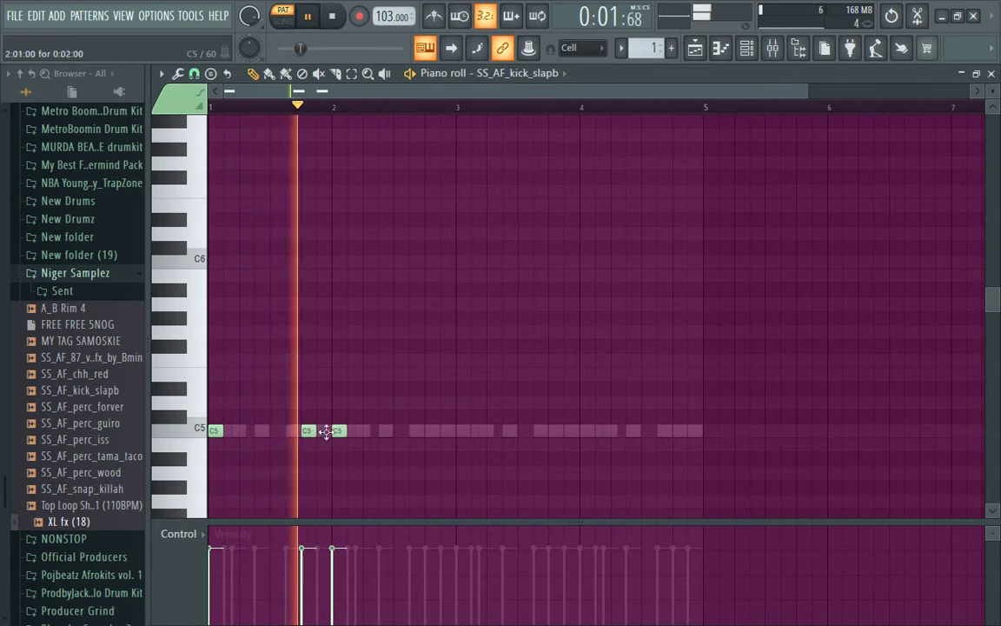
pyautogui.click(432, 430)
pyautogui.click(463, 430)
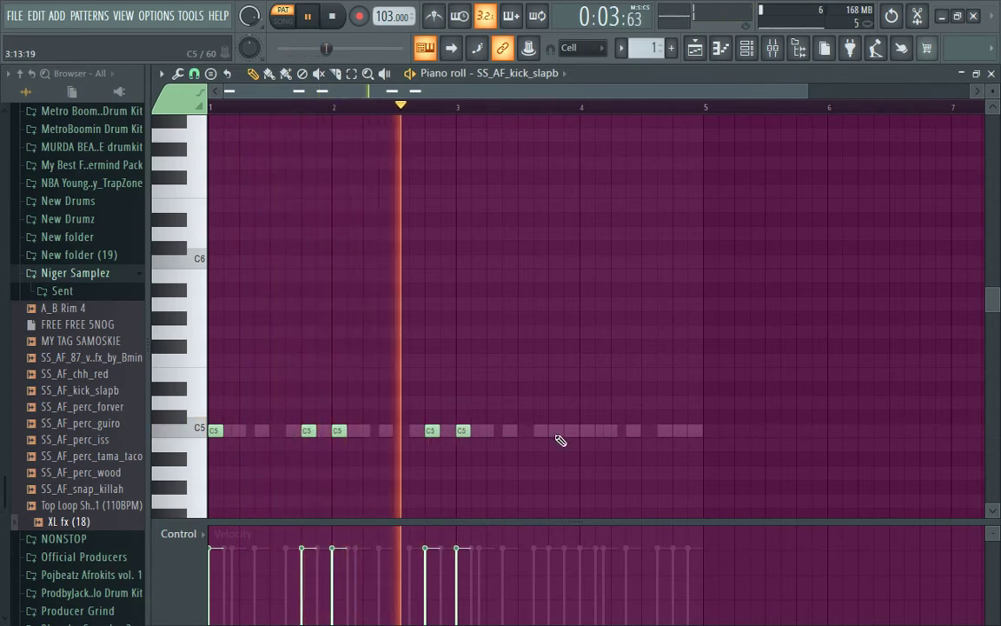
# Step: Complete the kick pattern with C5 notes on step 13 of bar 3 and steps 1, 9, 11 and 15 of bar 4
pyautogui.click(555, 430)
pyautogui.click(587, 430)
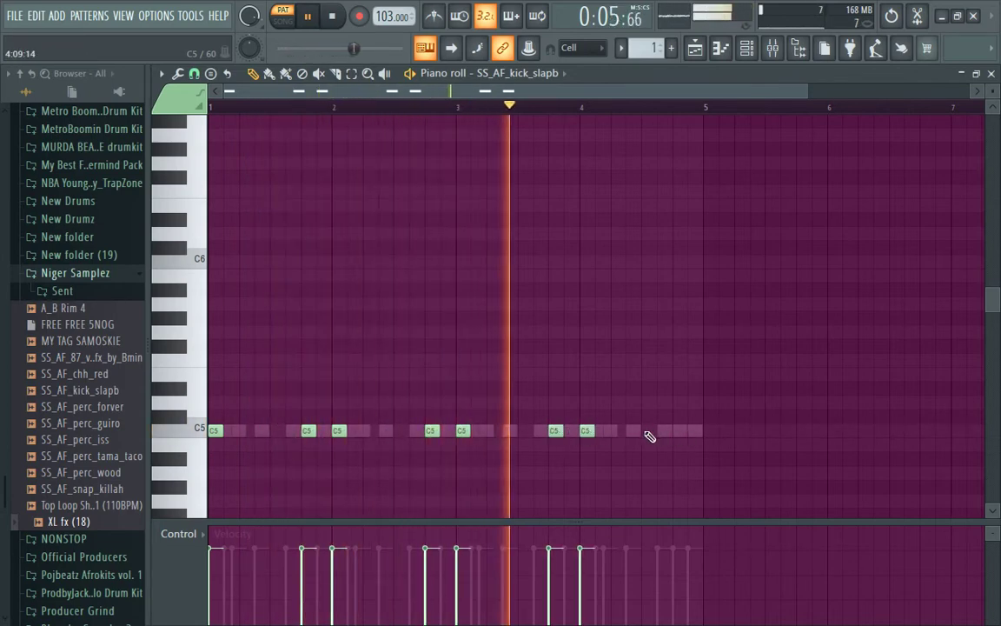
pyautogui.click(648, 430)
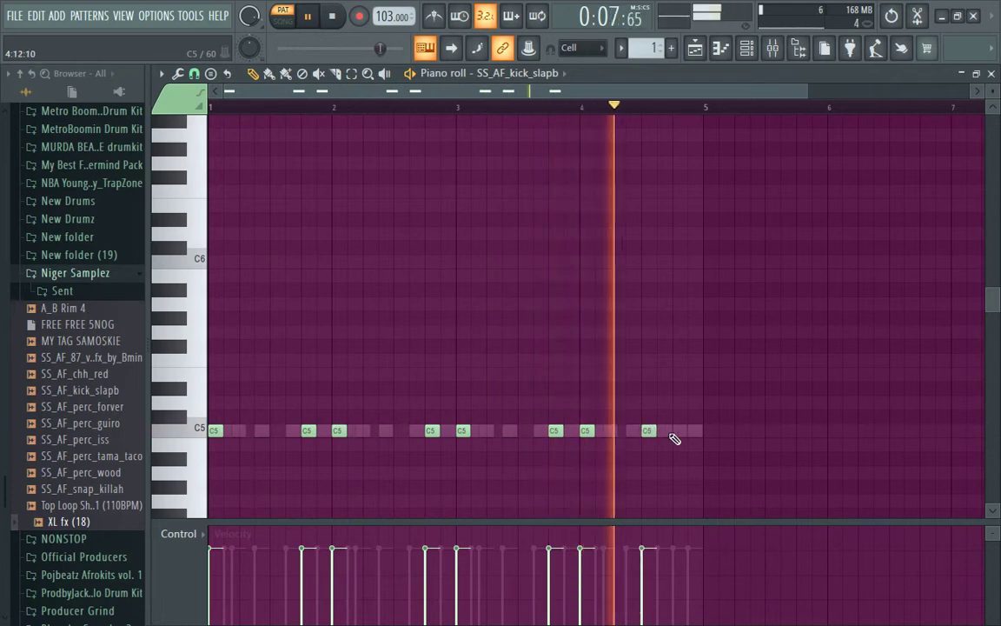
pyautogui.click(663, 430)
pyautogui.click(693, 430)
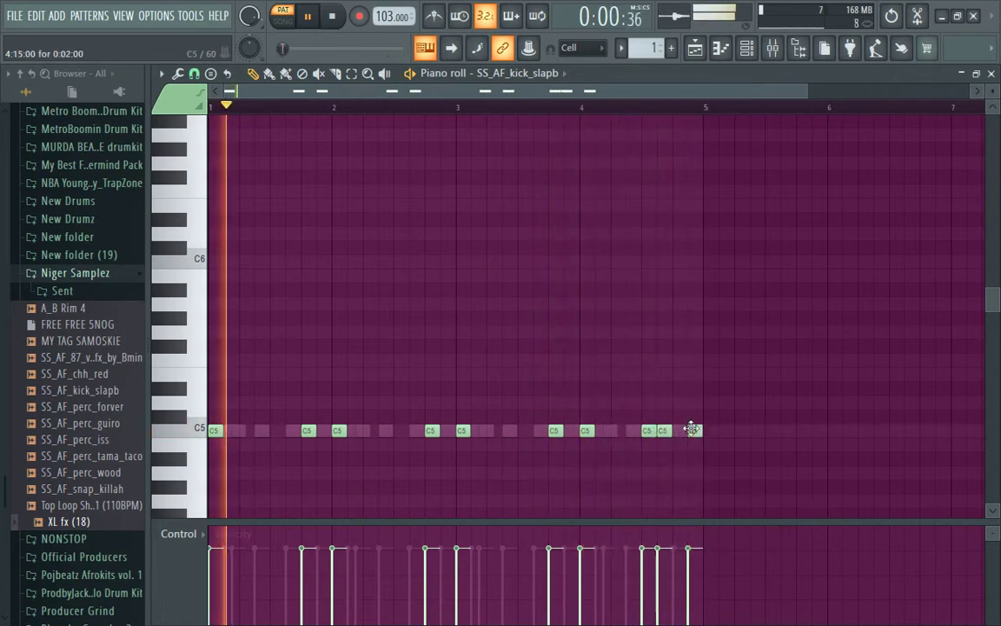
# Step: Set the project tempo to 104 BPM and move the channel rack higher in the workspace
pyautogui.click(772, 47)
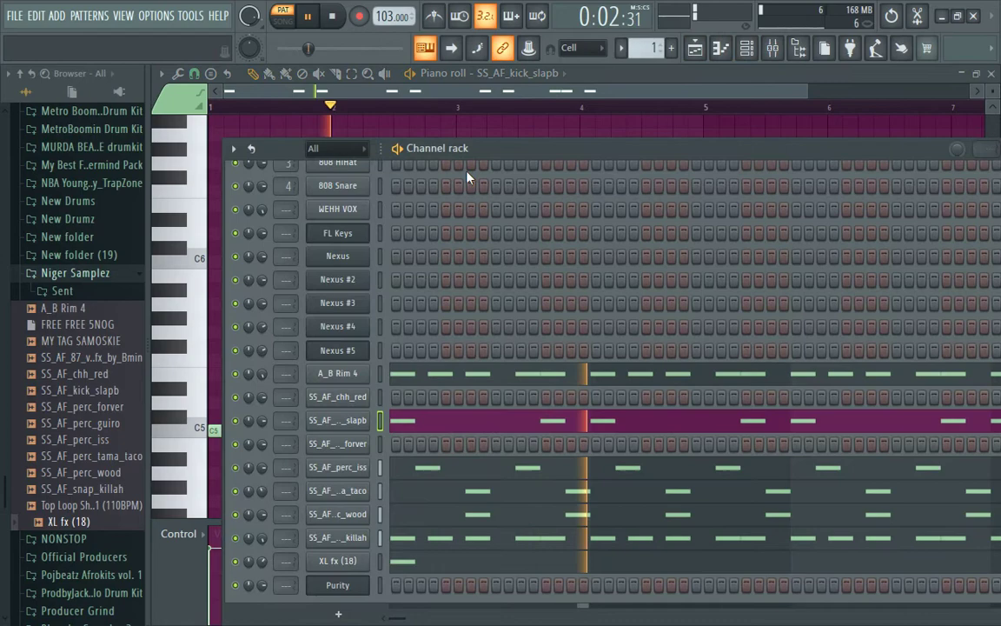
pyautogui.scroll(1, 380, 18)
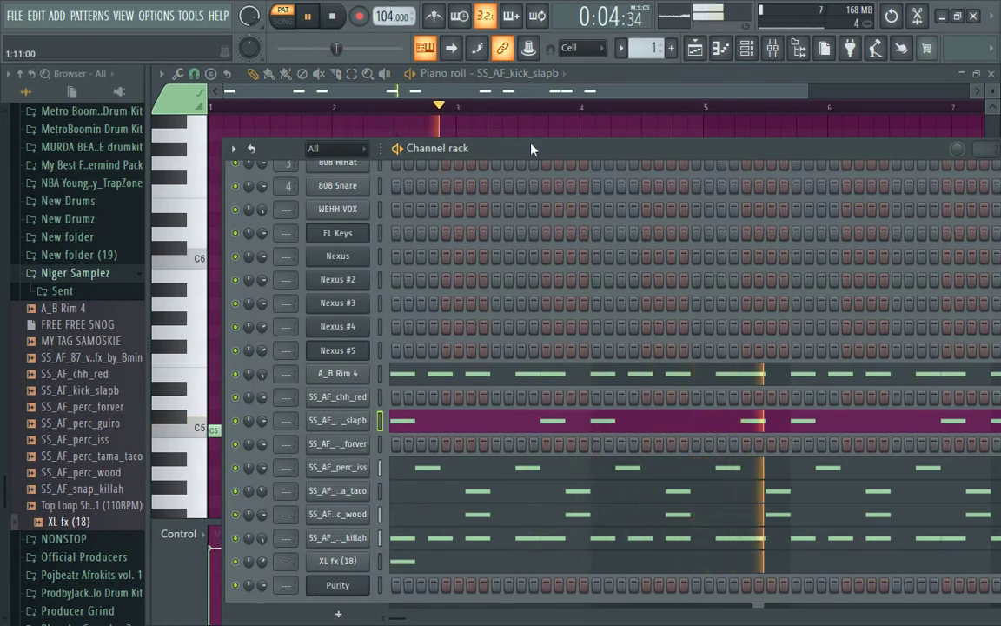
pyautogui.moveTo(532, 144); pyautogui.dragTo(486, 72)
# Step: In the FL Keys piano roll, place one-bar notes D4, C4, A3 and A#3 in bars 1 to 4 respectively
pyautogui.rightClick(284, 166)
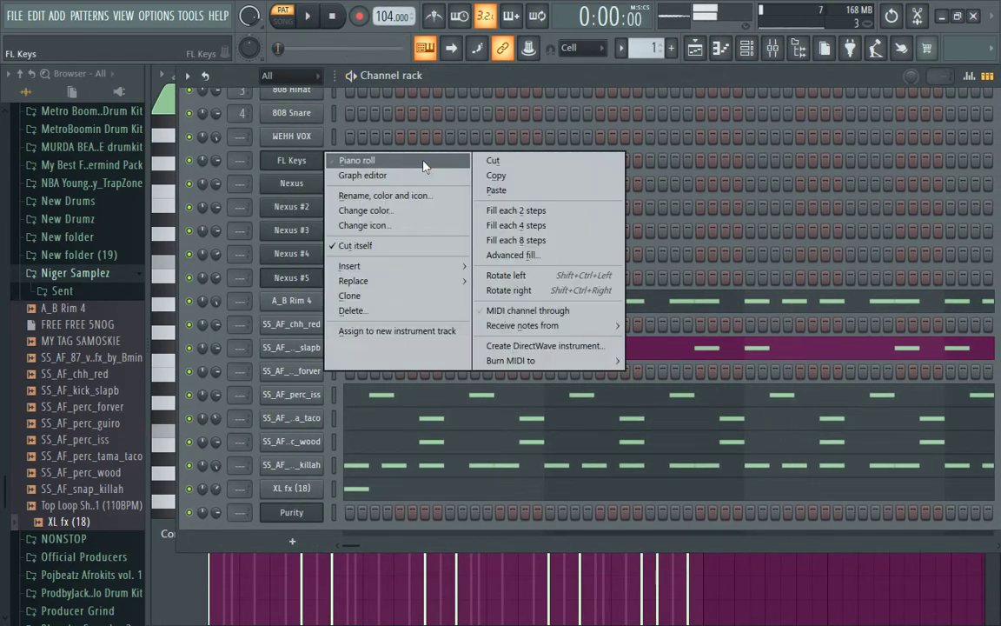
pyautogui.click(315, 146)
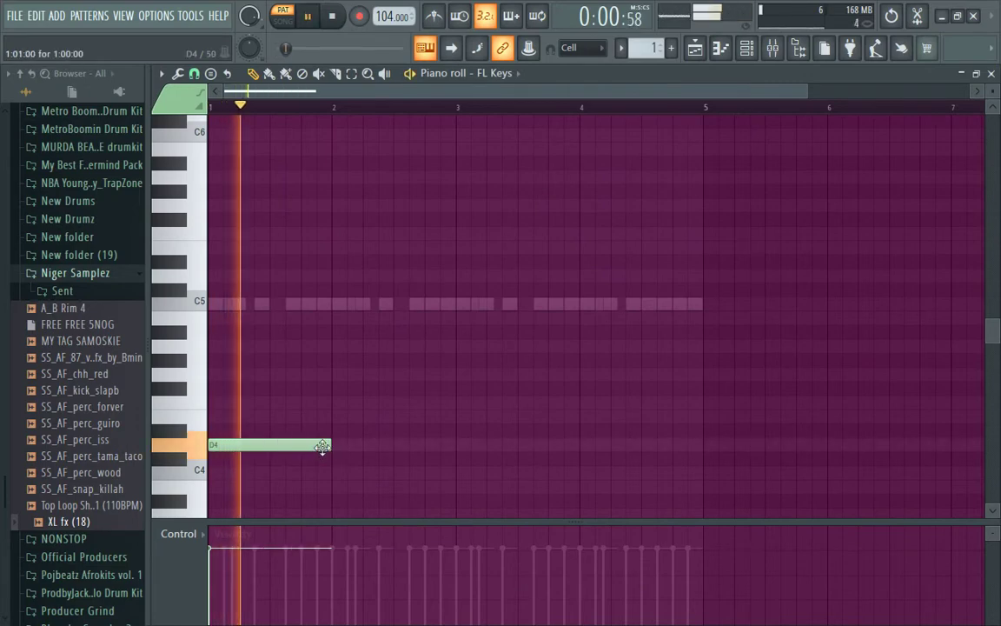
pyautogui.press('space')
pyautogui.moveTo(330, 461); pyautogui.dragTo(330, 477)
pyautogui.scroll(-3, 514, 485)
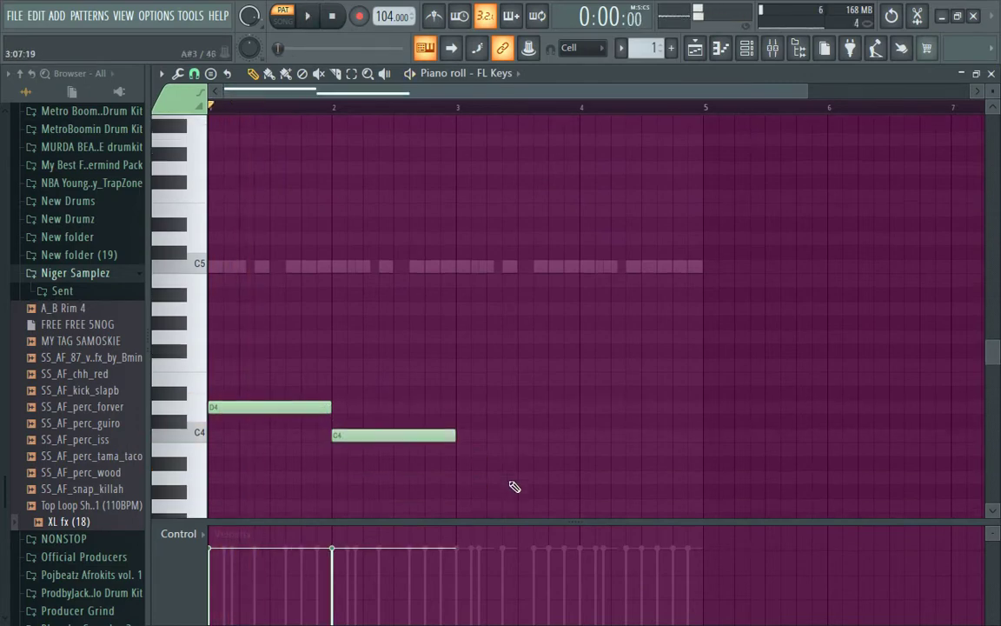
pyautogui.click(453, 417)
pyautogui.moveTo(453, 428); pyautogui.dragTo(453, 437)
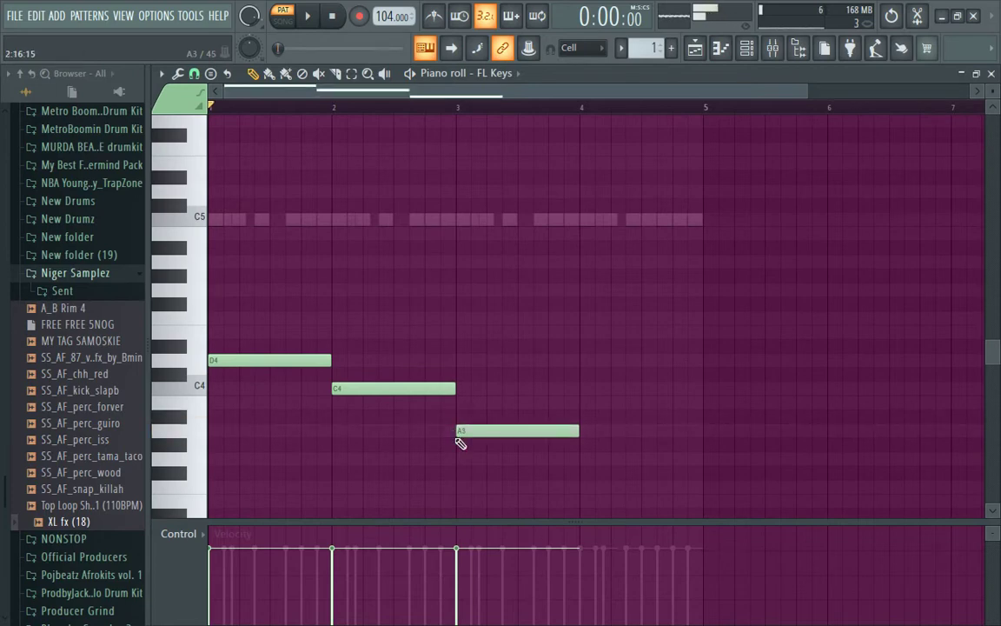
pyautogui.moveTo(584, 388); pyautogui.dragTo(583, 415)
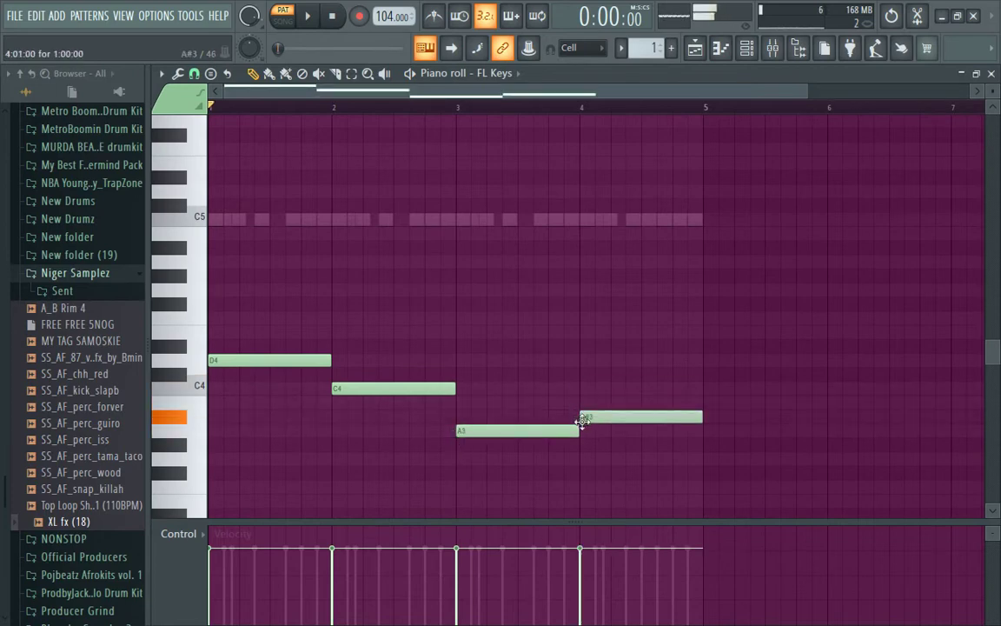
# Step: Add one-bar F4 and A4 notes above the D4 in bar 1 and play the chord
pyautogui.moveTo(118, 305); pyautogui.dragTo(123, 328)
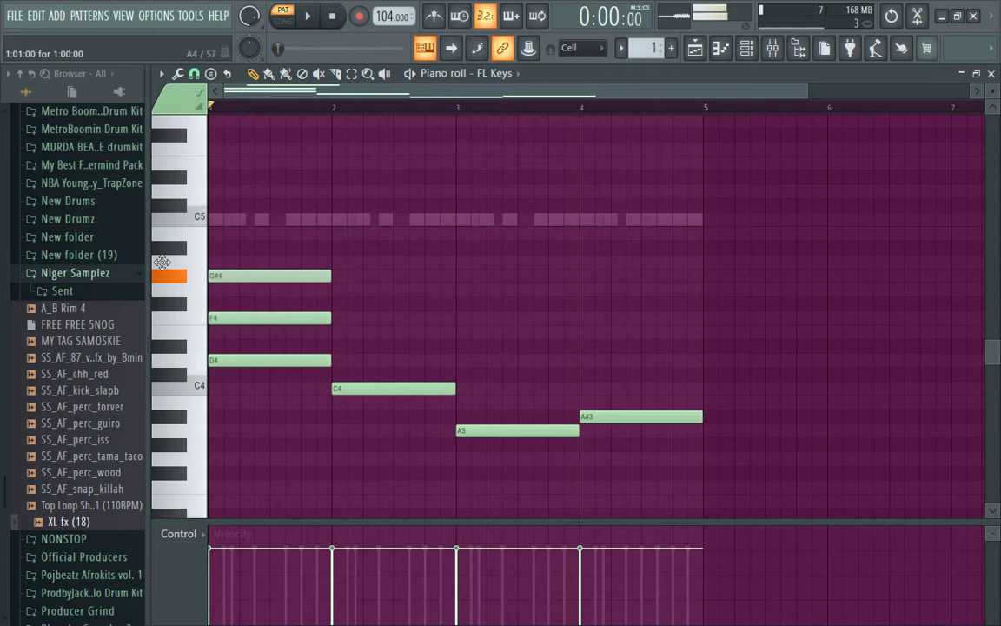
pyautogui.moveTo(161, 262); pyautogui.dragTo(163, 259)
pyautogui.press('space')
pyautogui.press('space')
# Step: Complete the remaining chords by adding E4 and G4 in bar 2, C4 and E4 in bar 3, and D4 and F4 in bar 4
pyautogui.moveTo(339, 349); pyautogui.dragTo(331, 338)
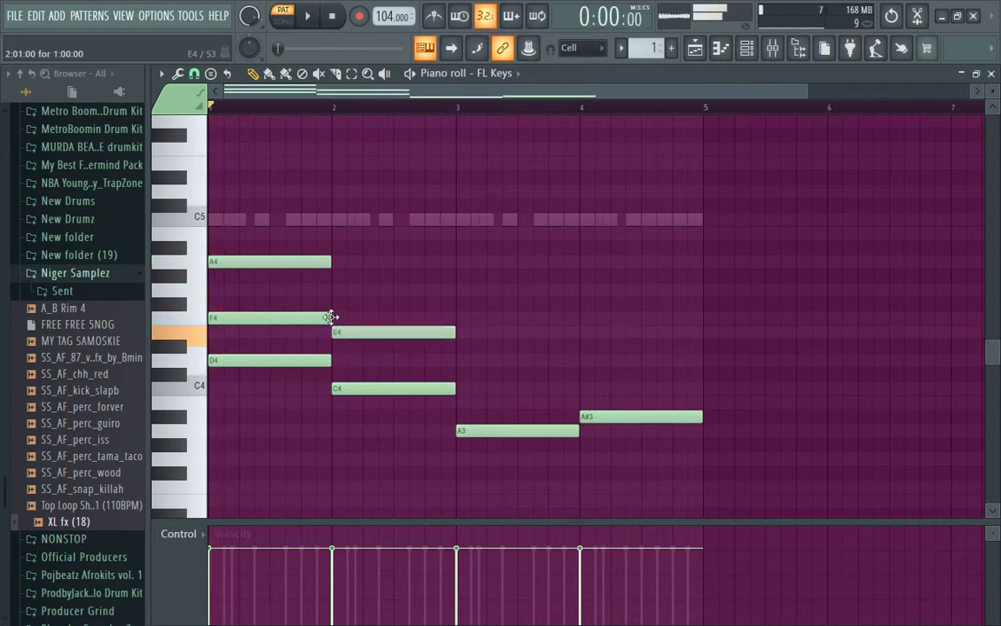
pyautogui.press('space')
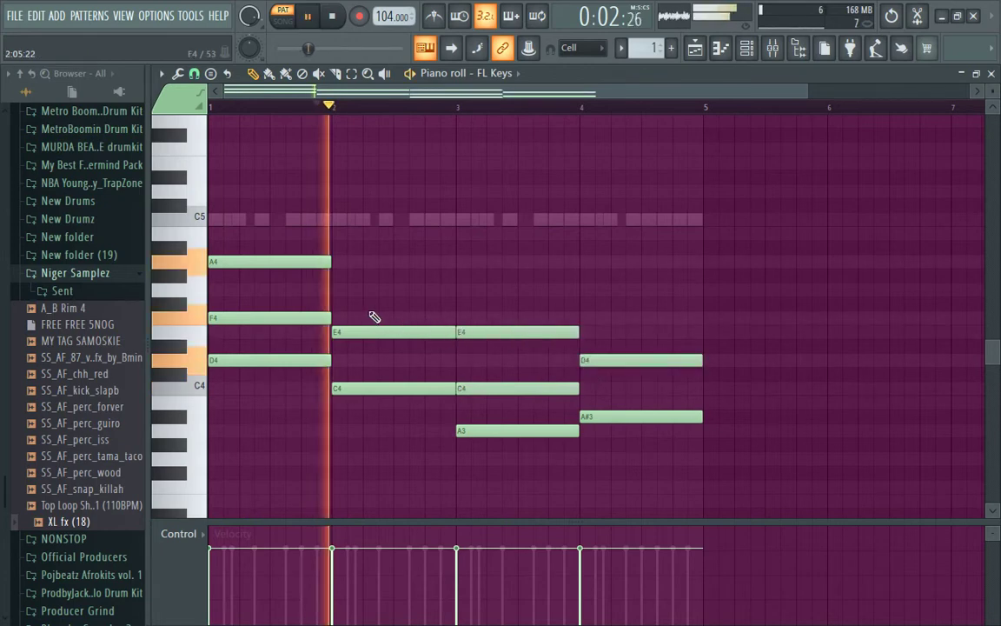
pyautogui.click(320, 287)
pyautogui.click(586, 319)
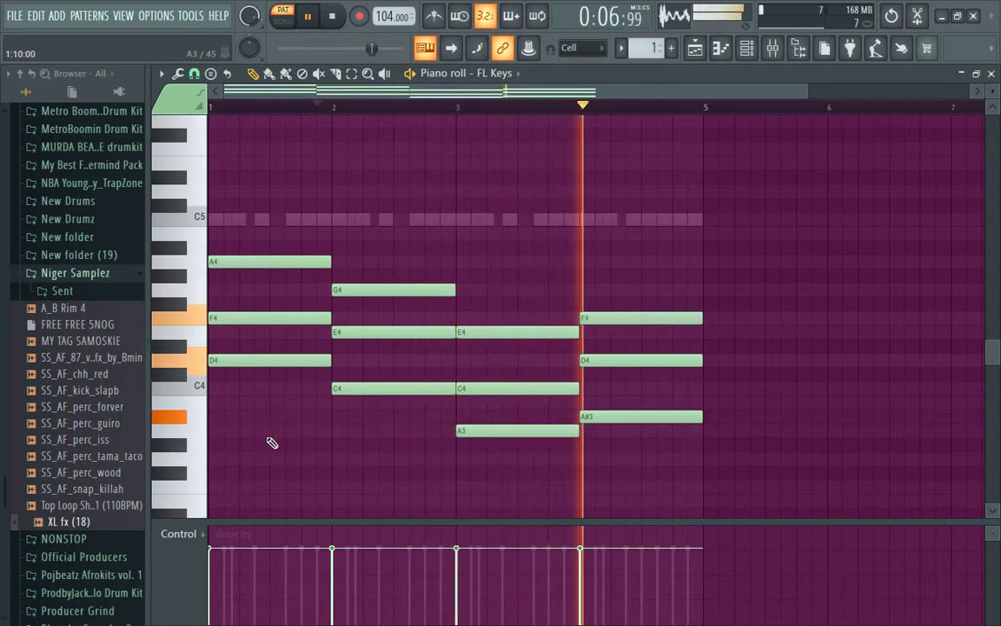
# Step: Duplicate the outer notes of all four FL Keys chords one octave lower and play the pattern
pyautogui.press('space')
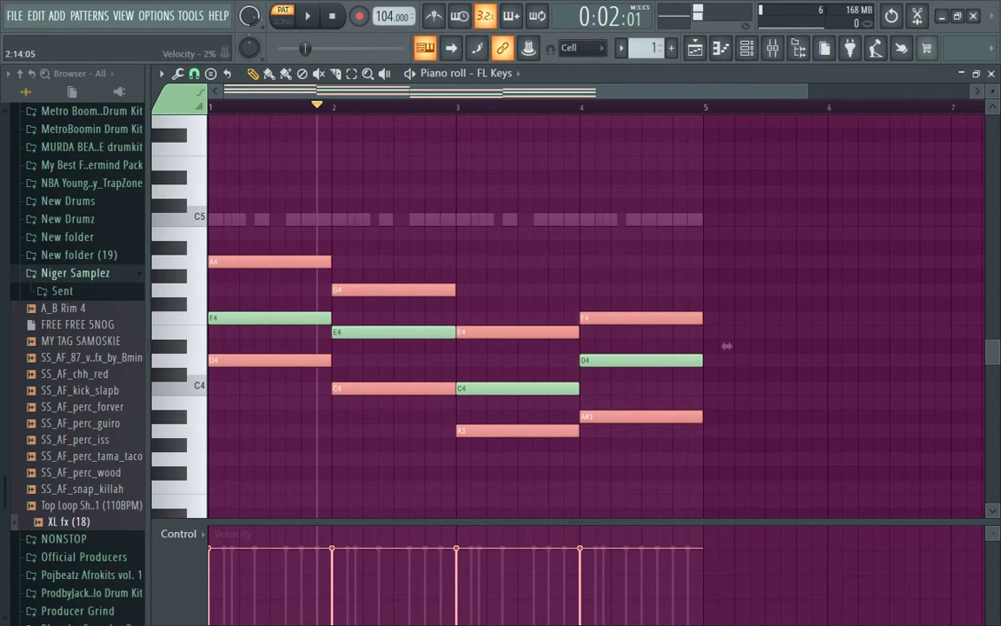
pyautogui.scroll(-5, 727, 346)
pyautogui.press('space')
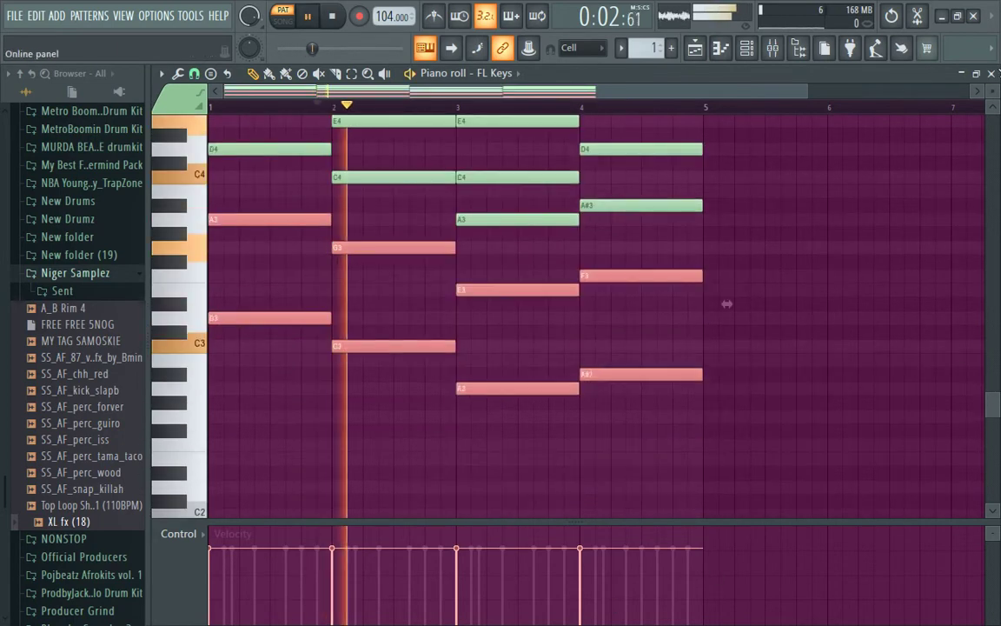
# Step: Move the lowest note of each chord up two octaves, to D5, C5, A4 and A#4 in bars 1 to 4
pyautogui.scroll(-3, 726, 303)
pyautogui.moveTo(646, 348); pyautogui.dragTo(210, 274)
pyautogui.hotkey('ctrl', 'Up')
pyautogui.hotkey('ctrl', 'Up')
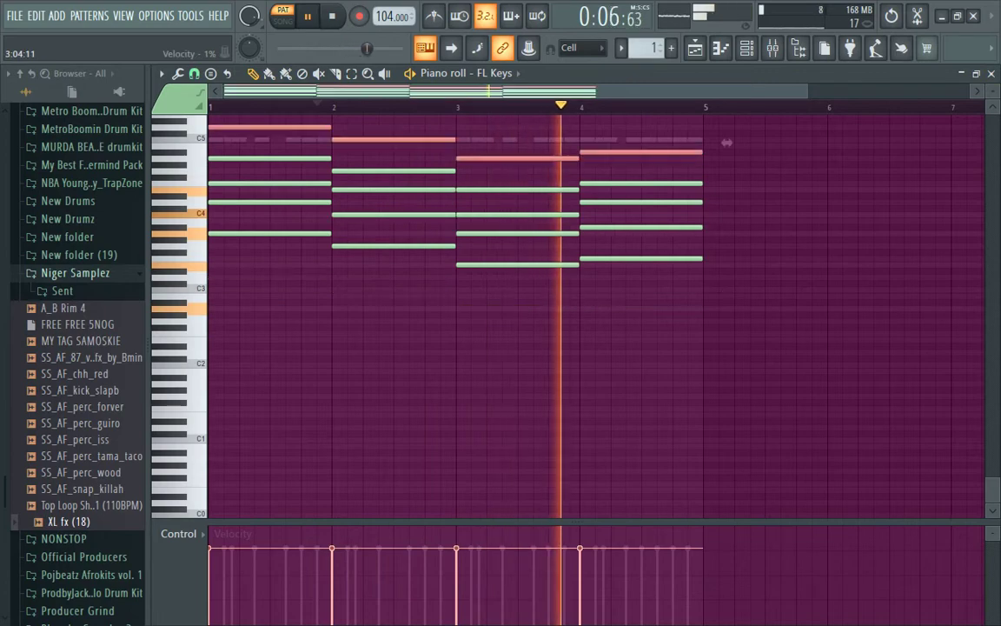
pyautogui.scroll(3, 993, 246)
pyautogui.moveTo(991, 92); pyautogui.dragTo(991, 82)
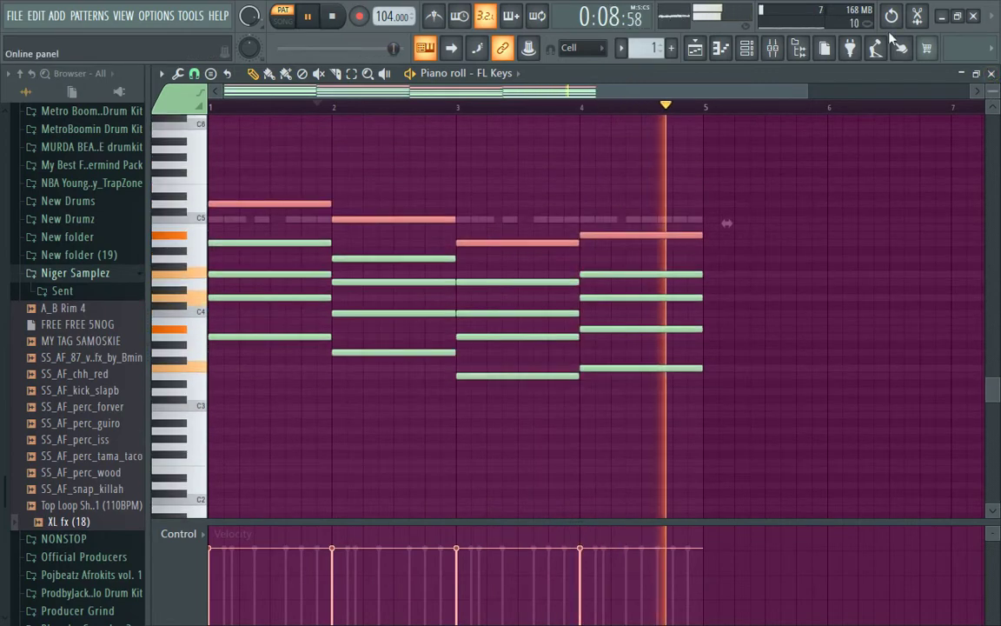
# Step: Copy the FL Keys chord notes, play them soloed, and paste them into the Nexus channel
pyautogui.click(745, 49)
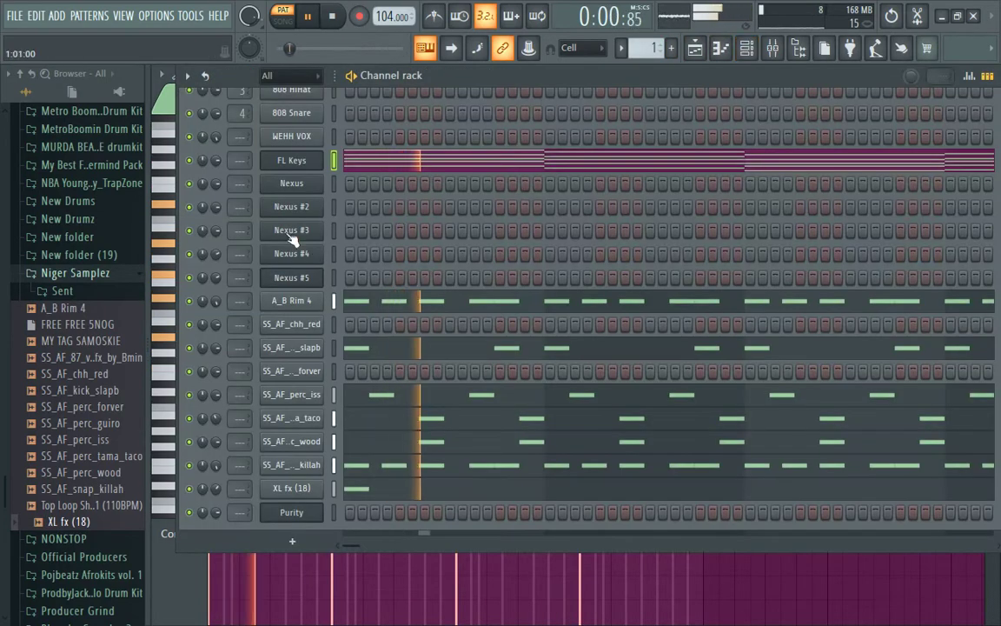
pyautogui.rightClick(298, 164)
pyautogui.click(522, 177)
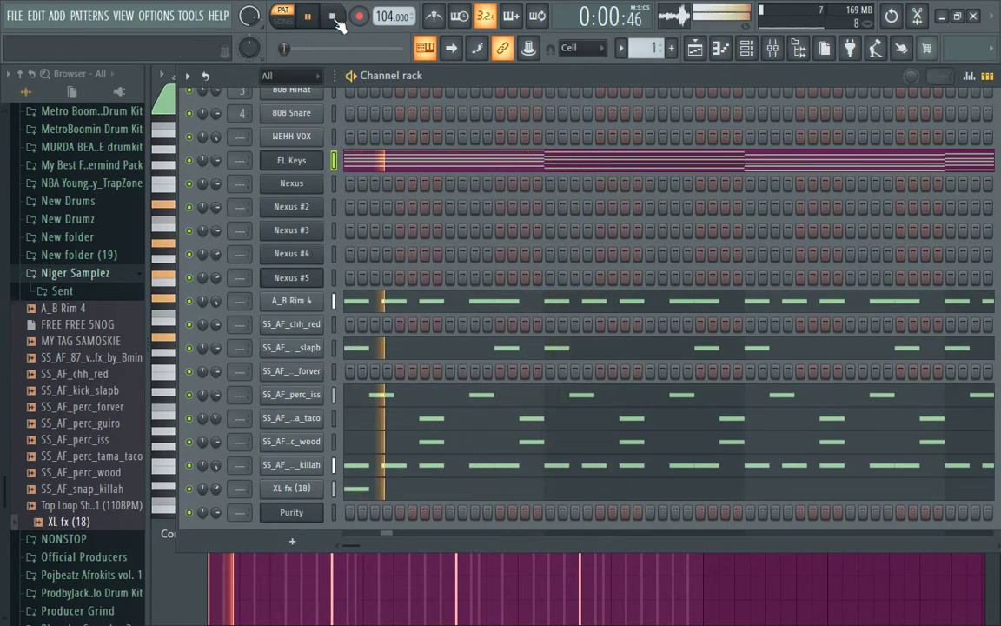
pyautogui.press('space')
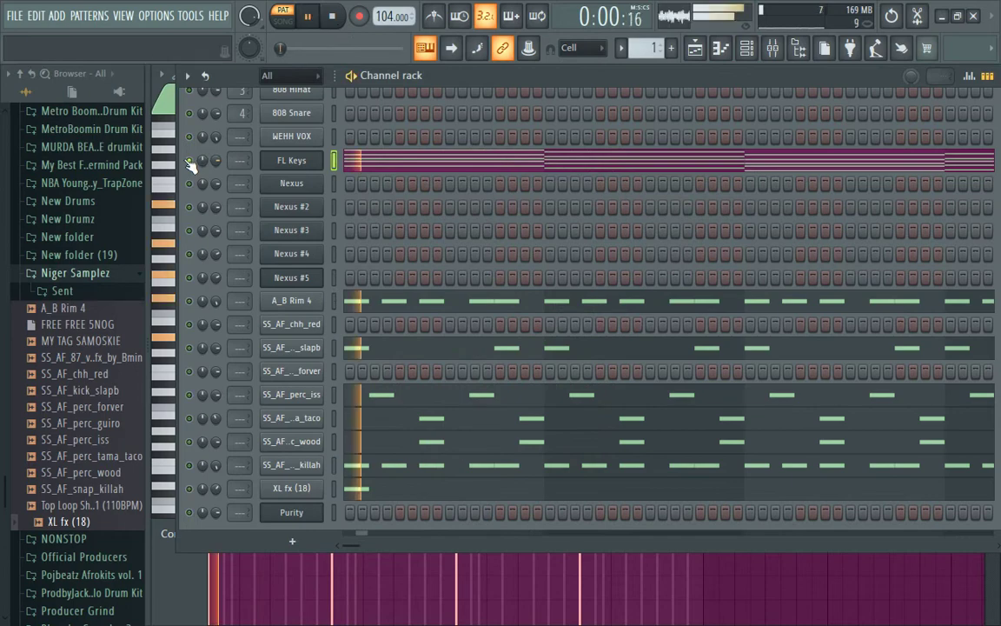
pyautogui.press('space')
pyautogui.rightClick(306, 184)
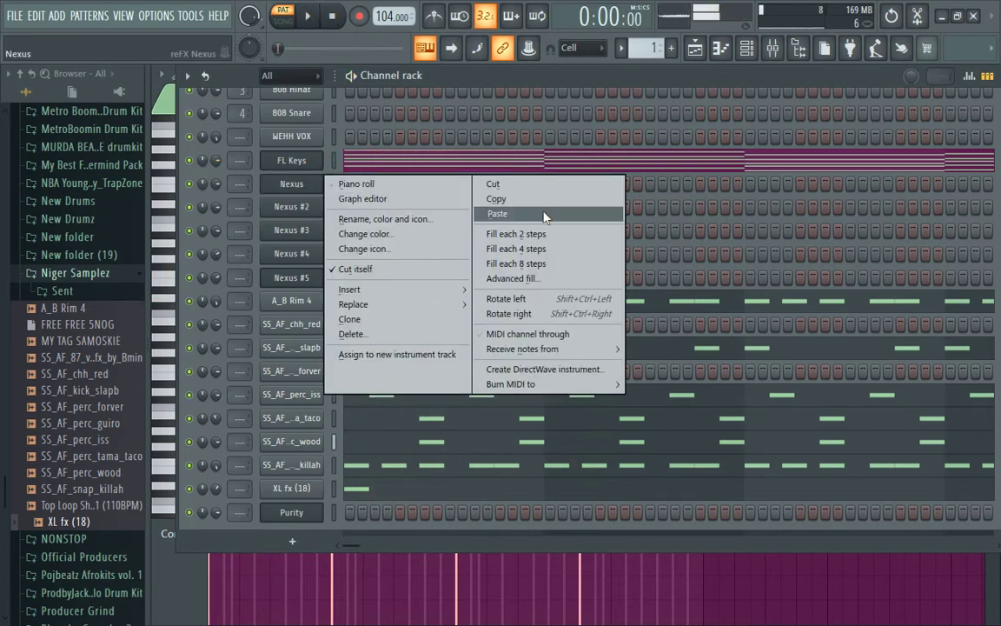
pyautogui.click(546, 214)
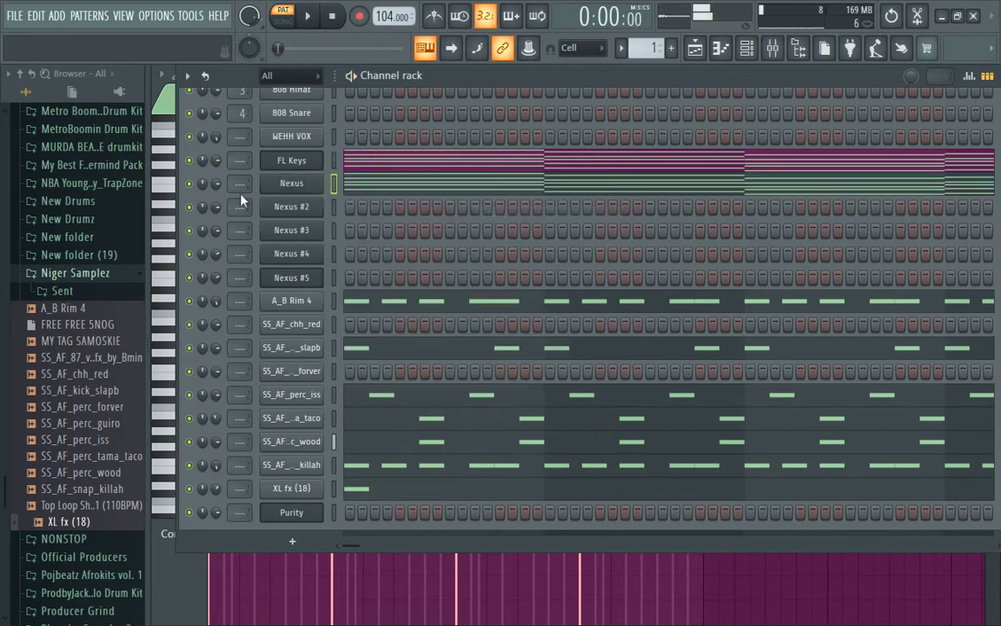
# Step: Solo the Nexus channel, transpose all its chord notes up one octave, and play the pattern
pyautogui.click(317, 189)
pyautogui.click(765, 99)
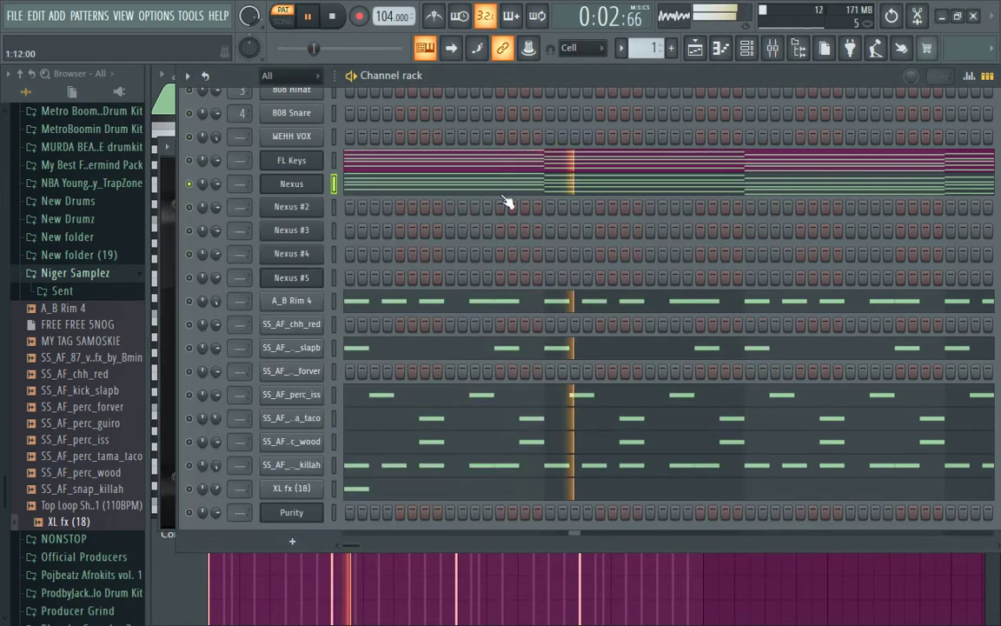
pyautogui.click(508, 194)
pyautogui.hotkey('ctrl', 'a')
pyautogui.hotkey('ctrl', 'Up')
pyautogui.scroll(2, 825, 485)
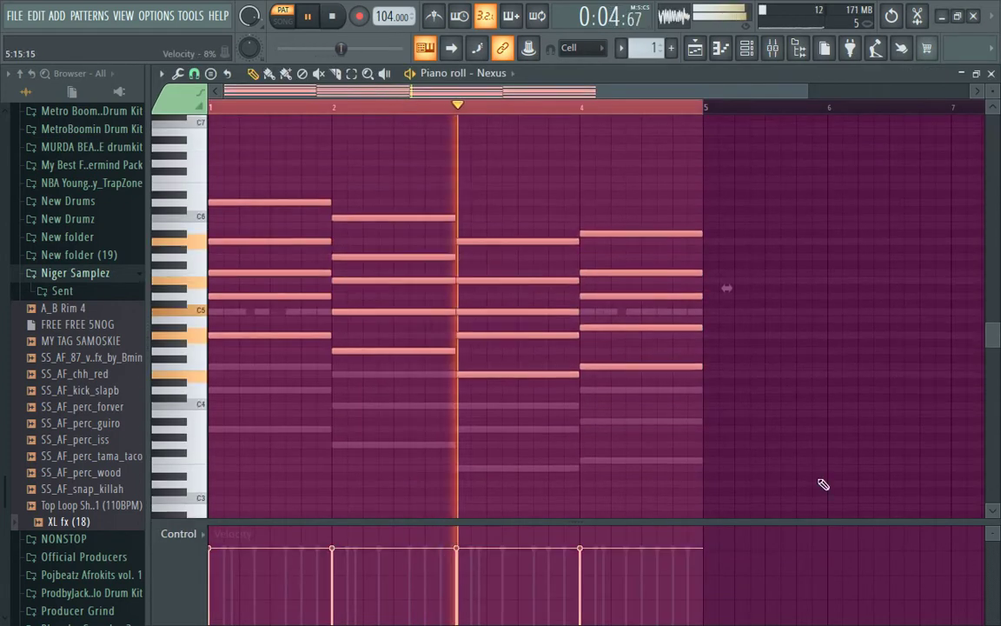
pyautogui.press('space')
pyautogui.press('space')
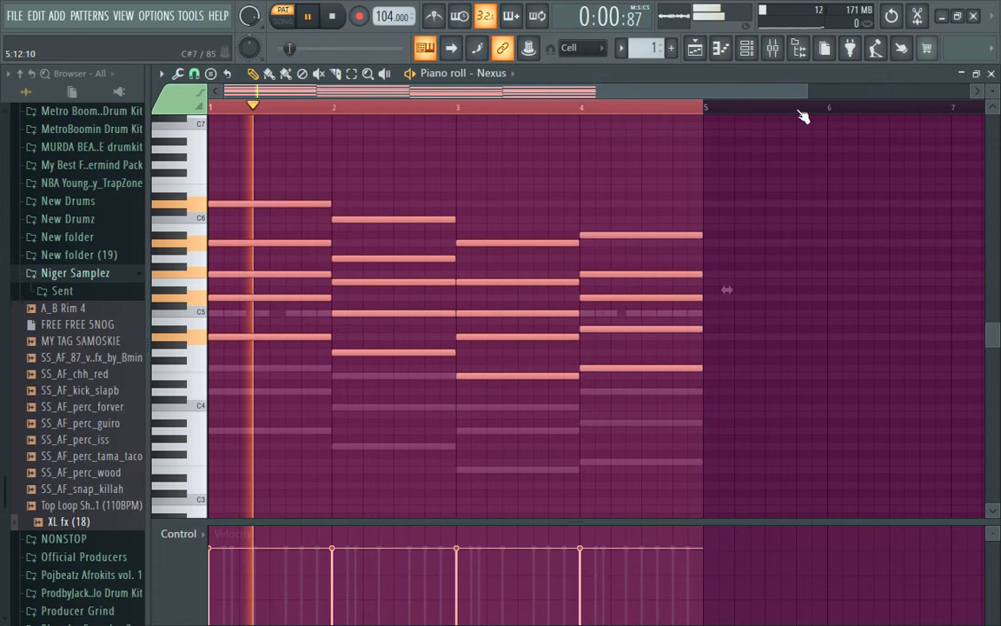
# Step: Open the Nexus #2 and Nexus #3 instruments to examine their loaded presets
pyautogui.click(746, 48)
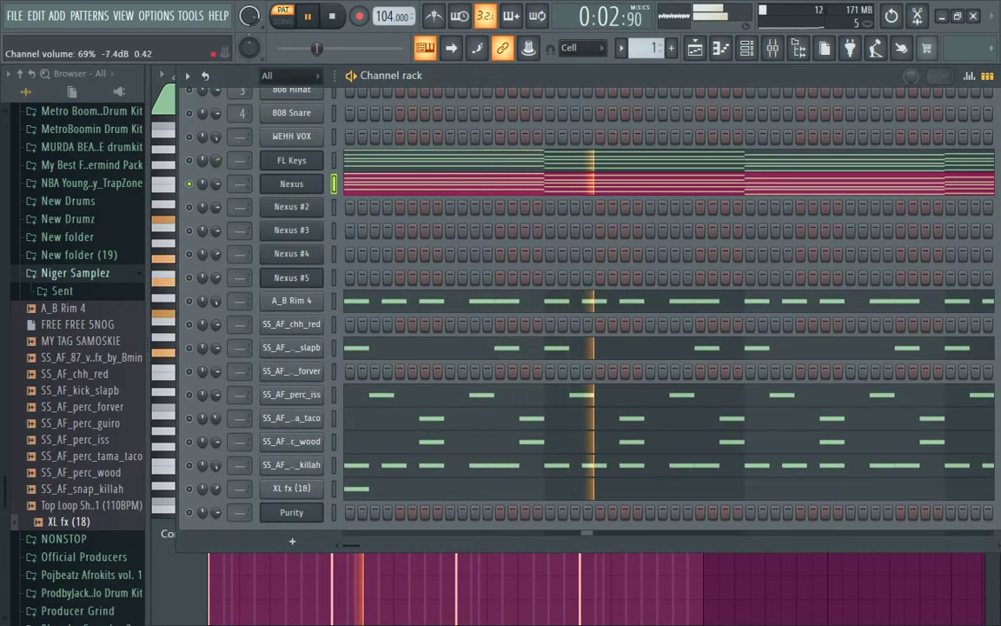
pyautogui.click(291, 206)
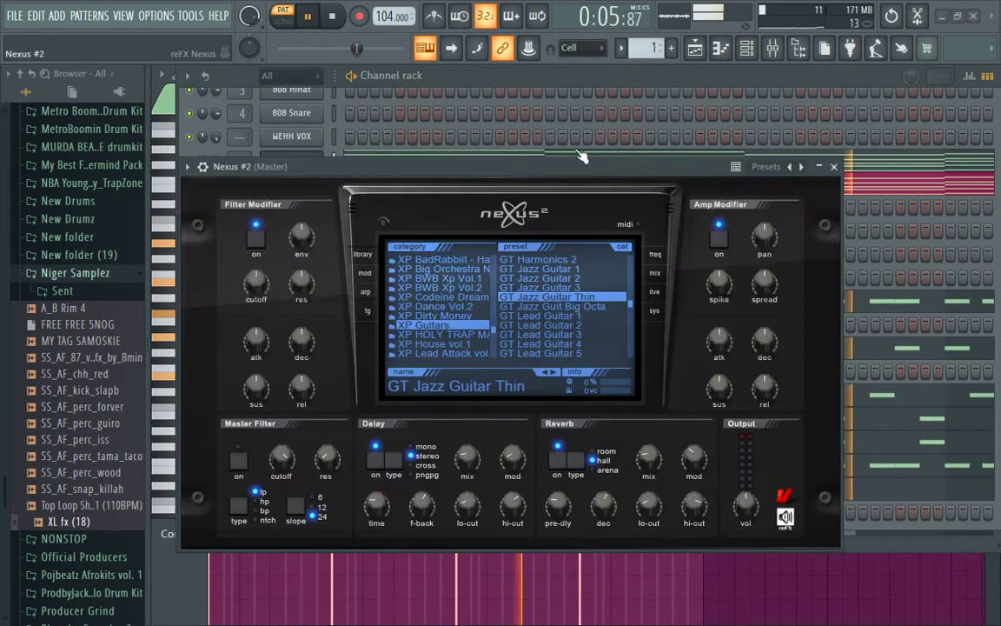
pyautogui.click(644, 91)
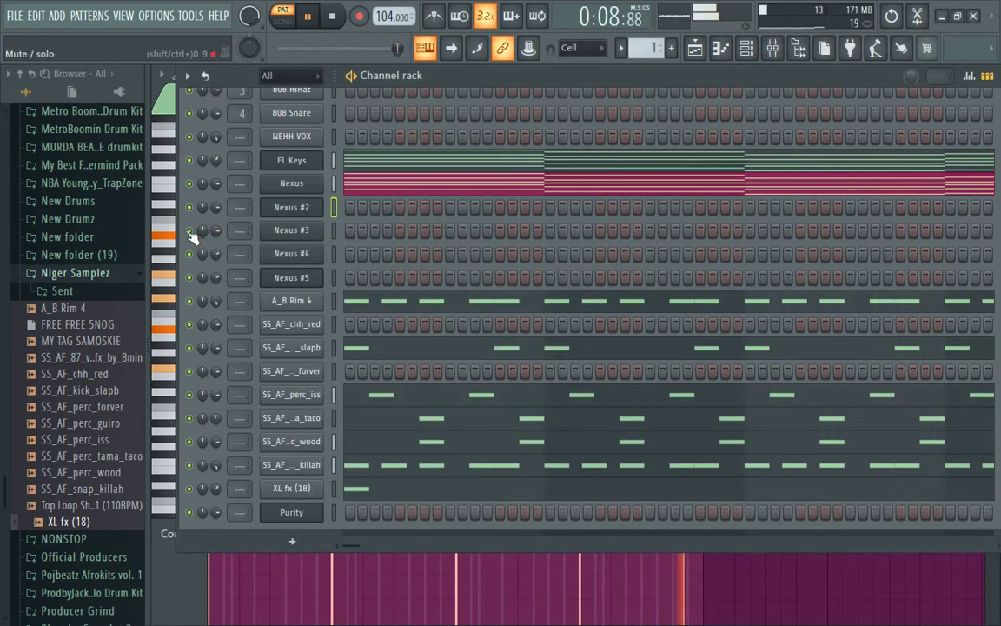
pyautogui.click(315, 237)
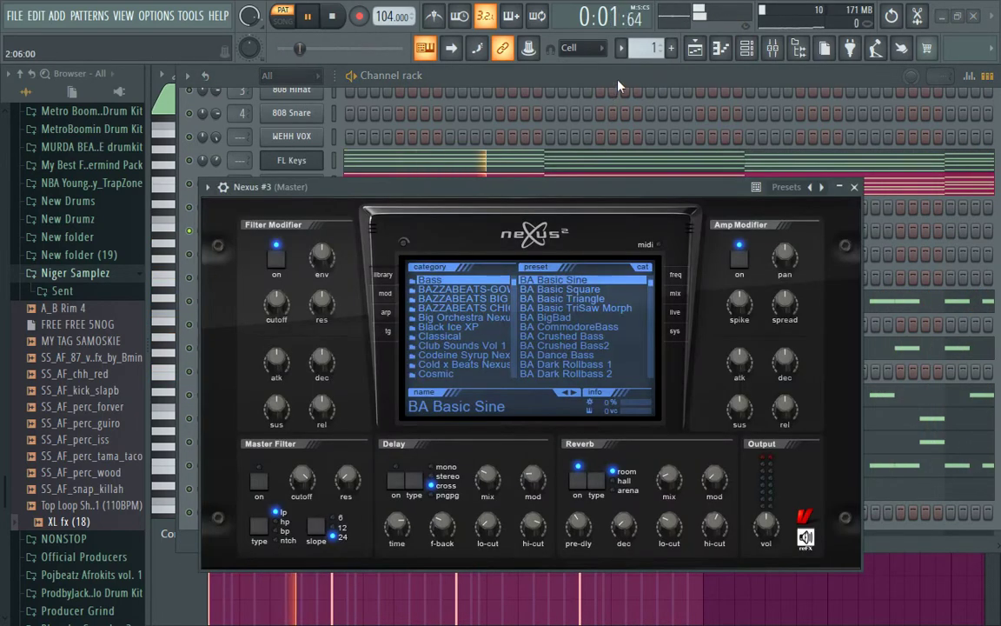
# Step: Open the Nexus #3 channel's note editor and place a half-bar D4 note at the start of bar 1
pyautogui.click(556, 71)
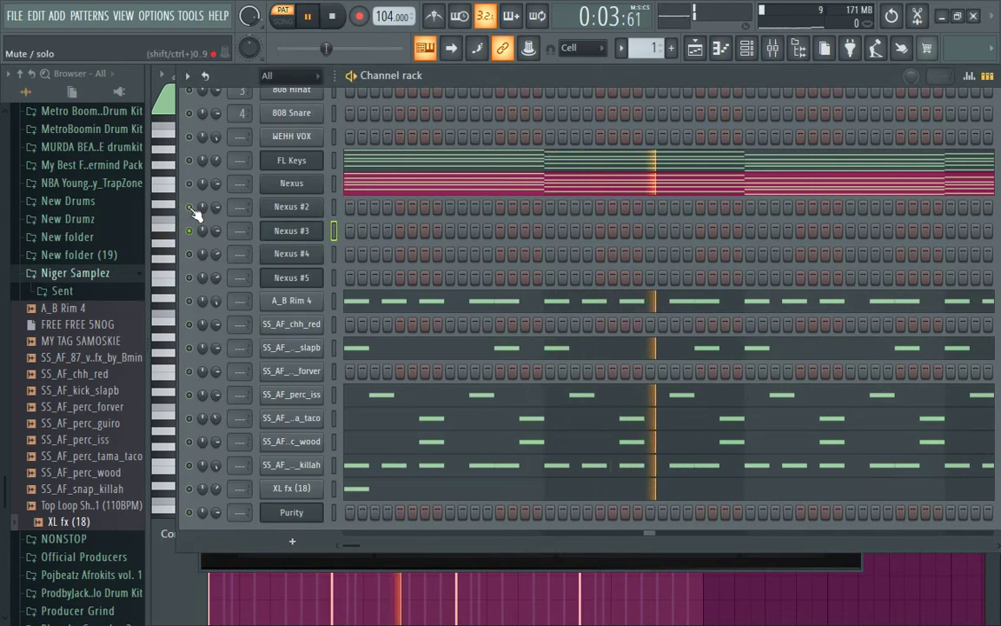
pyautogui.scroll(2, 317, 236)
pyautogui.rightClick(322, 275)
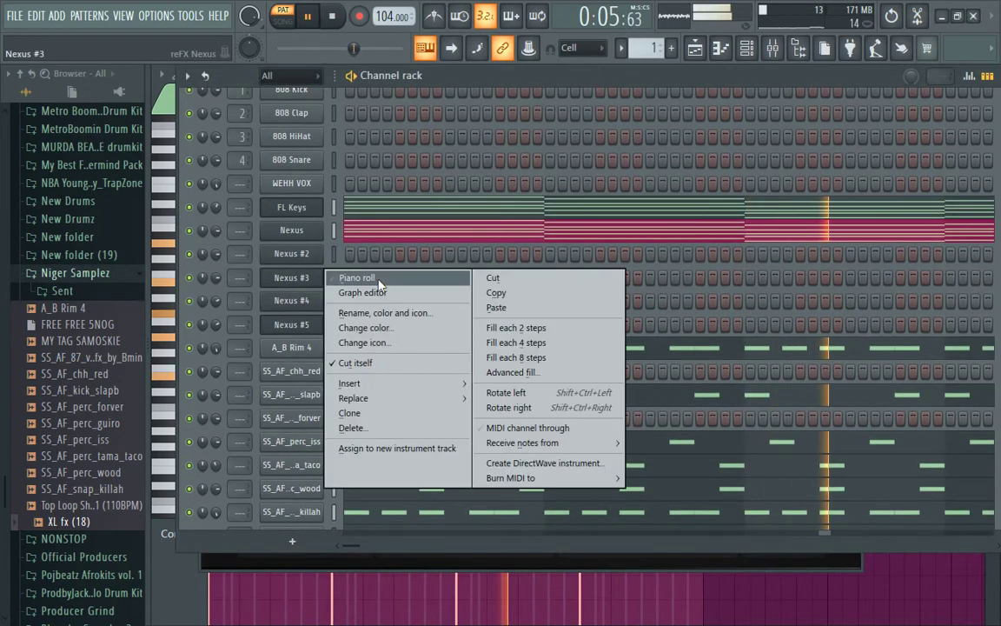
pyautogui.click(379, 279)
pyautogui.press('space')
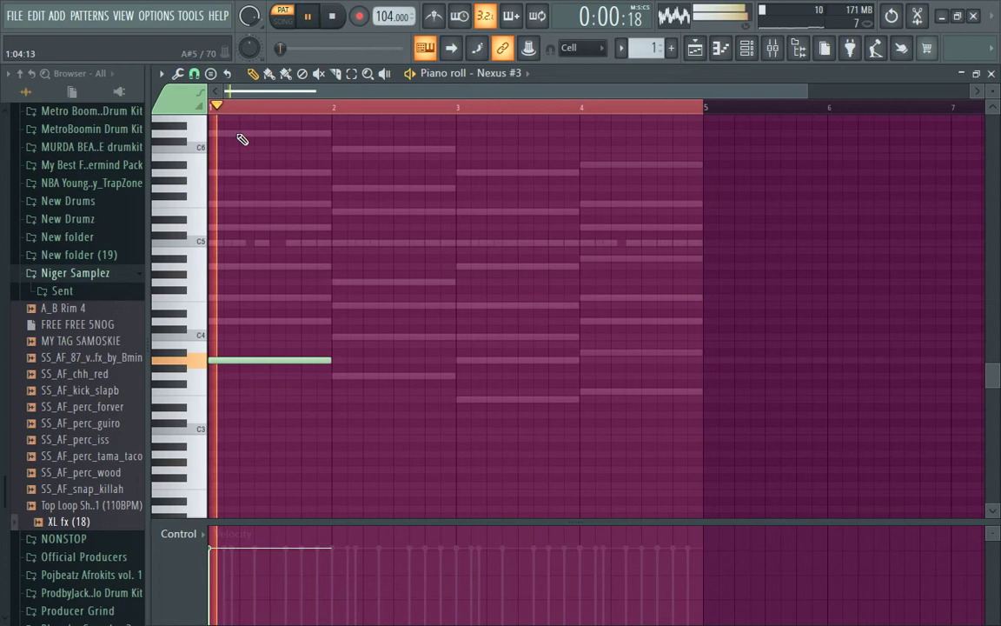
pyautogui.press('space')
pyautogui.moveTo(334, 358); pyautogui.dragTo(275, 323)
pyautogui.press('space')
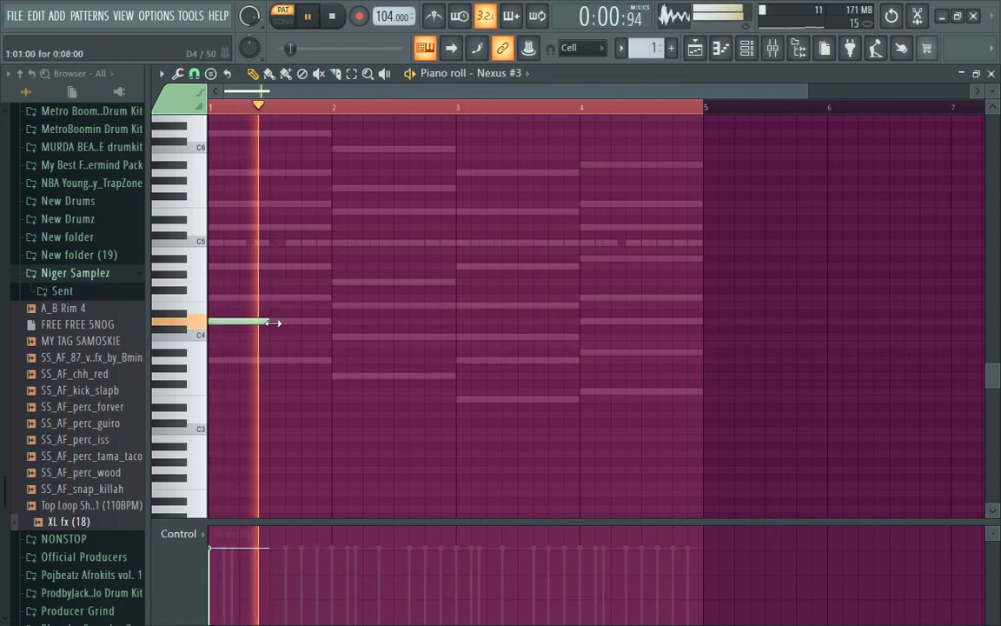
pyautogui.press('space')
# Step: Transpose the Nexus #3 notes up one octave and add a half-bar C5 at the start of bar 2
pyautogui.click(336, 336)
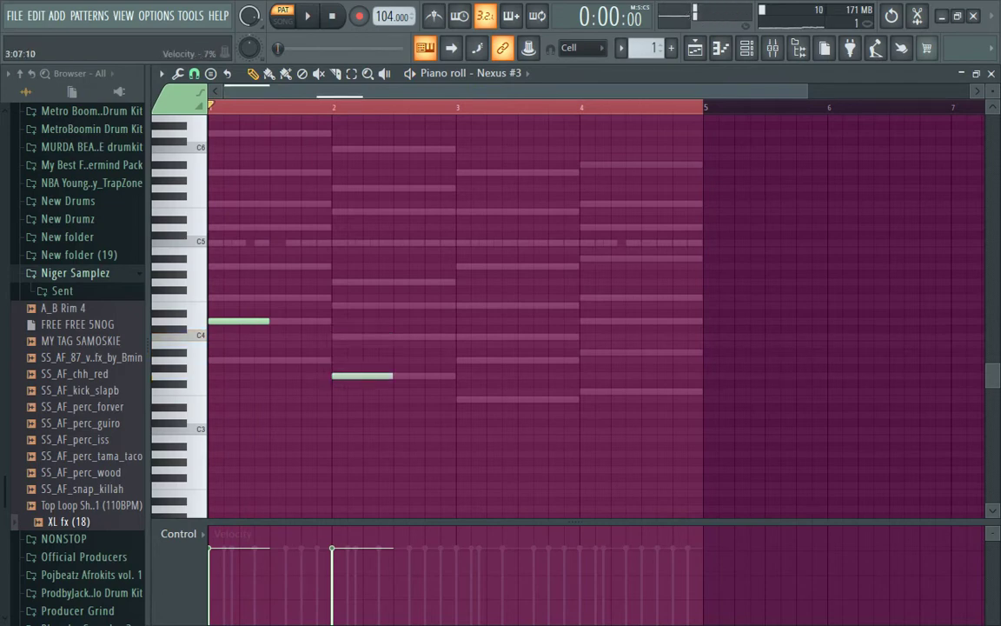
pyautogui.hotkey('ctrl', 'Up')
pyautogui.press('space')
pyautogui.scroll(3, 480, 165)
pyautogui.click(332, 107)
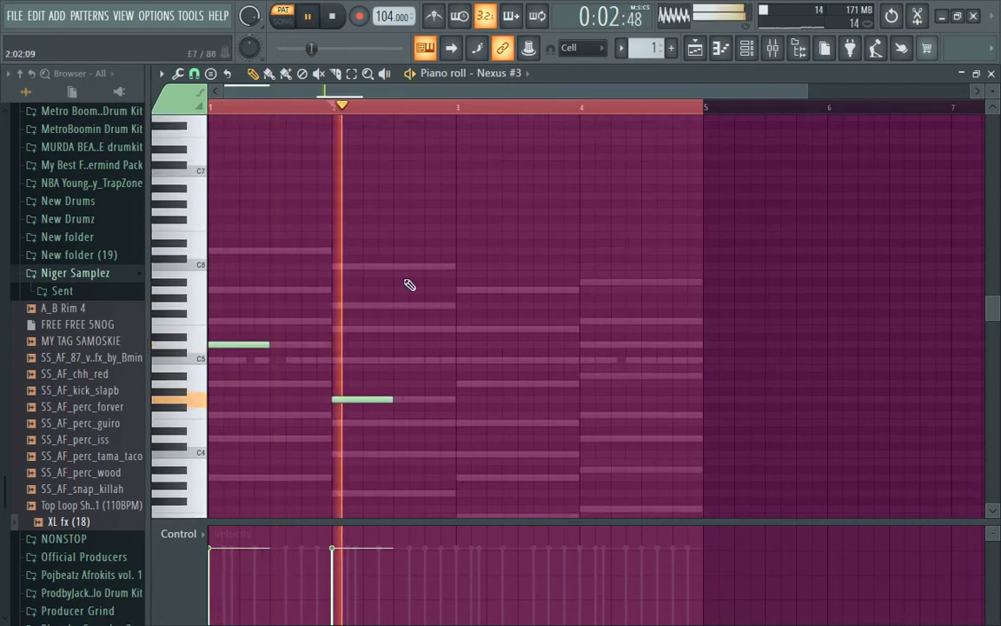
pyautogui.press('space')
pyautogui.moveTo(364, 399); pyautogui.dragTo(364, 357)
pyautogui.press('space')
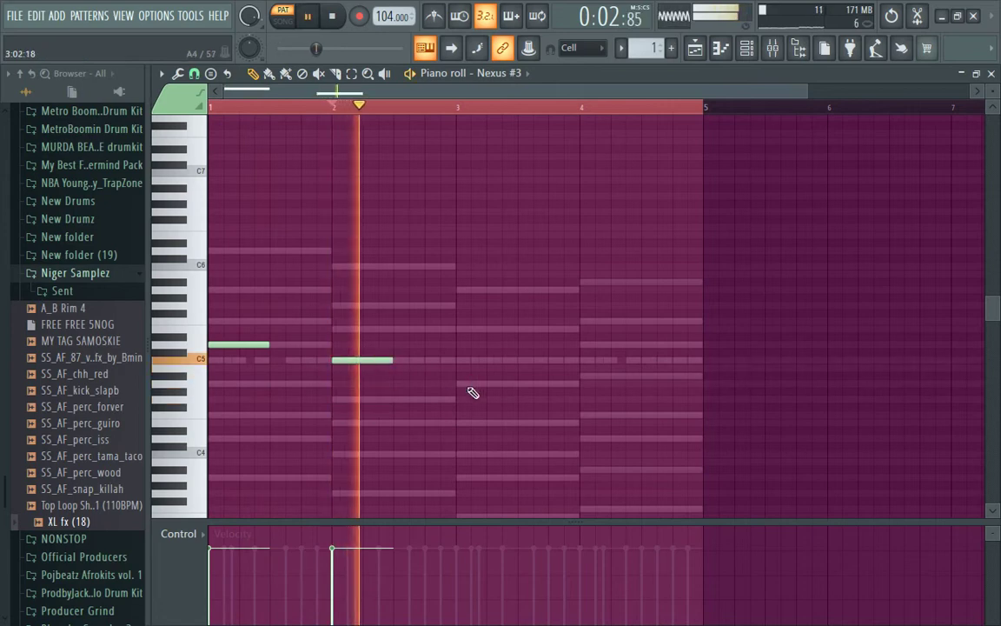
# Step: Add half-bar A4 and A#4 notes at the starts of bars 3 and 4, and transpose all four notes down one octave
pyautogui.click(470, 383)
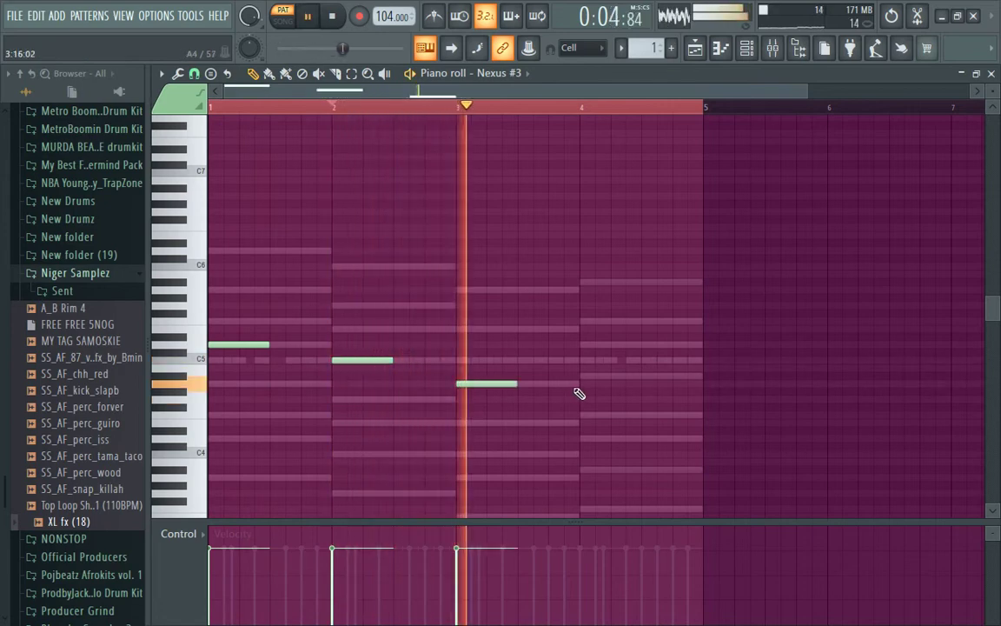
pyautogui.click(596, 376)
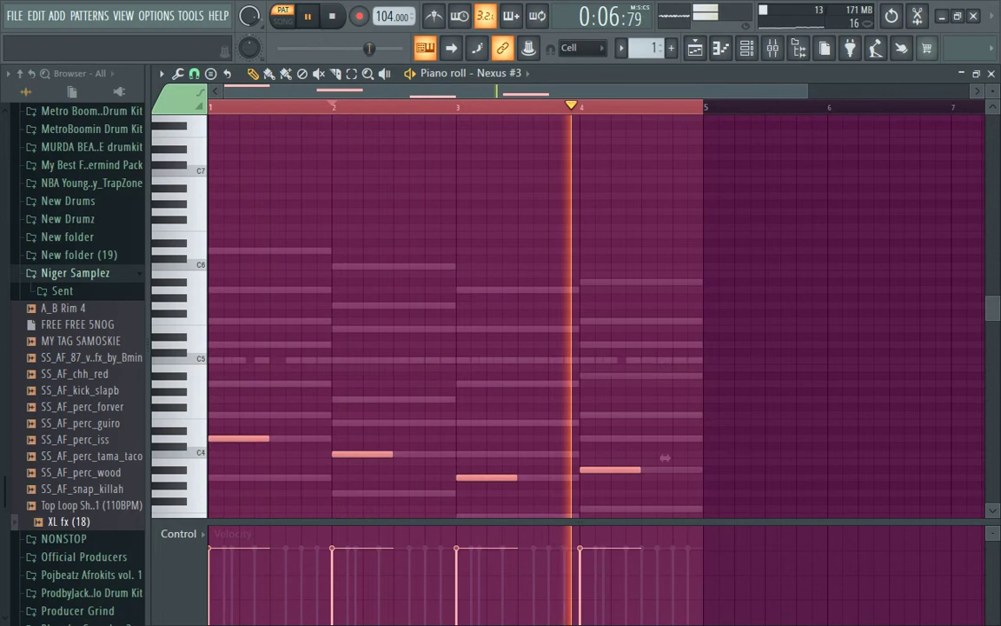
pyautogui.hotkey('ctrl', 'Down')
pyautogui.click(750, 50)
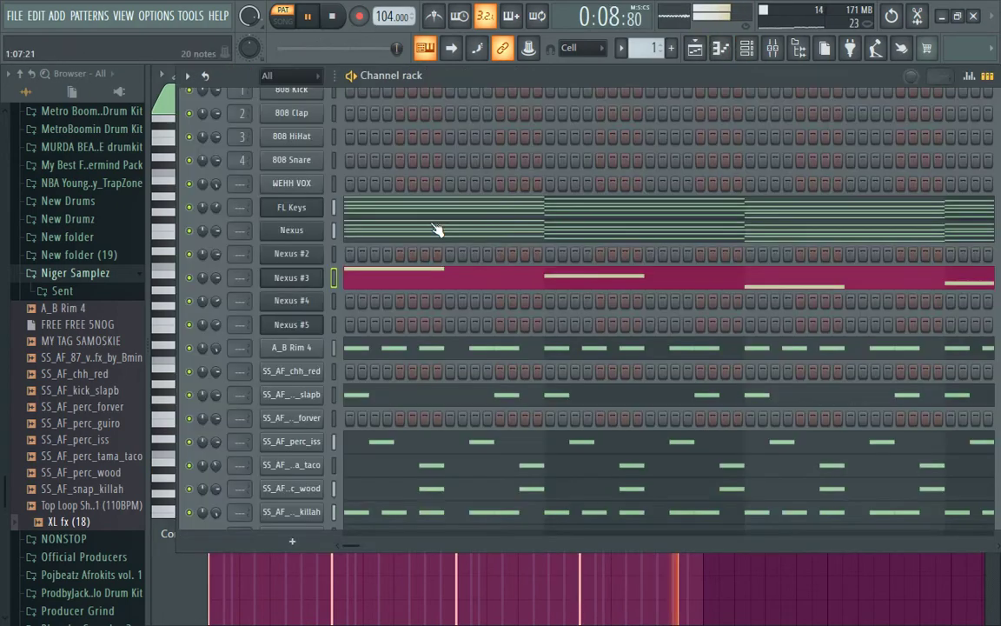
# Step: Transpose all the FL Keys chord notes up one octave
pyautogui.click(447, 208)
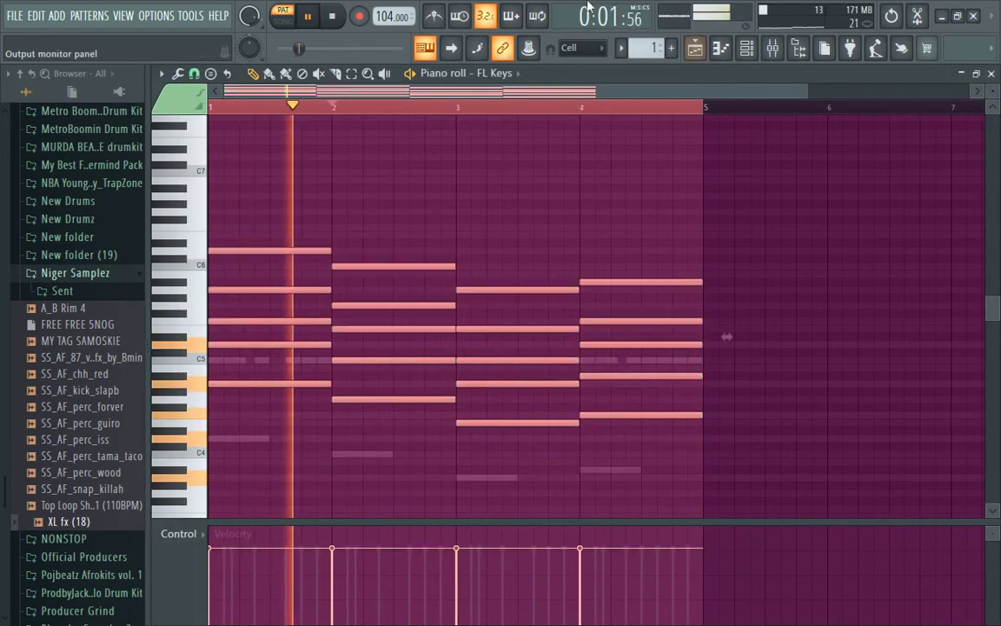
pyautogui.click(749, 50)
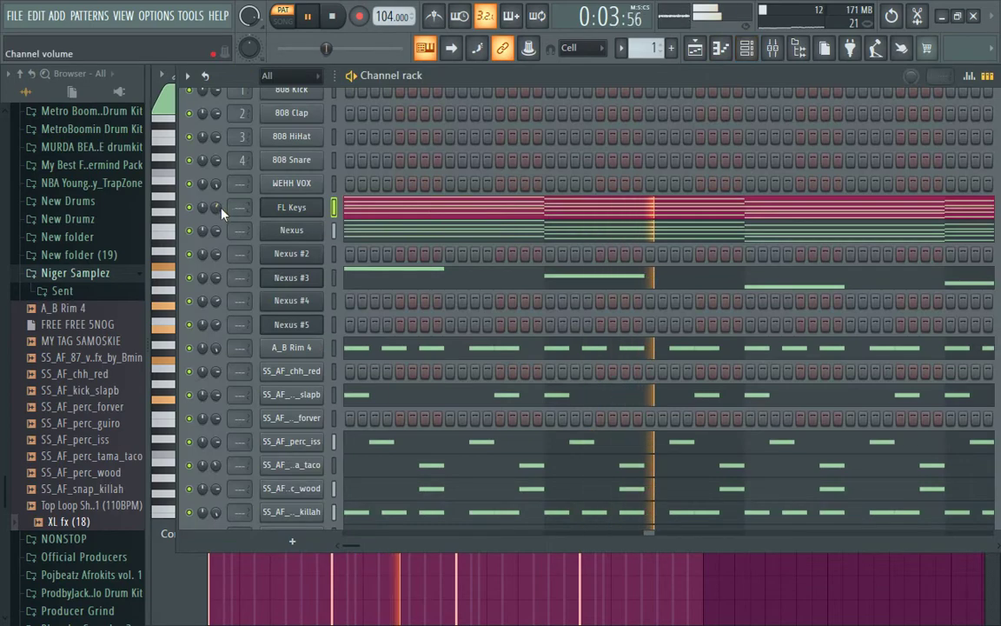
pyautogui.rightClick(294, 236)
pyautogui.moveTo(392, 415)
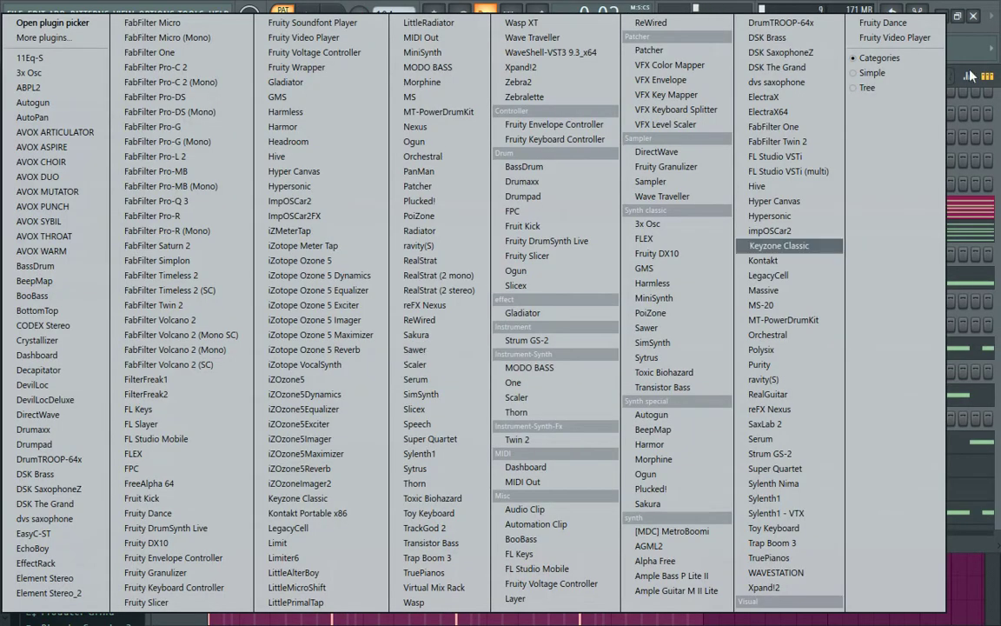
pyautogui.click(779, 245)
# Step: Clone the Nexus channel and load the GT Nylon Clean 3 preset from the XP Guitars category into the clone
pyautogui.rightClick(292, 229)
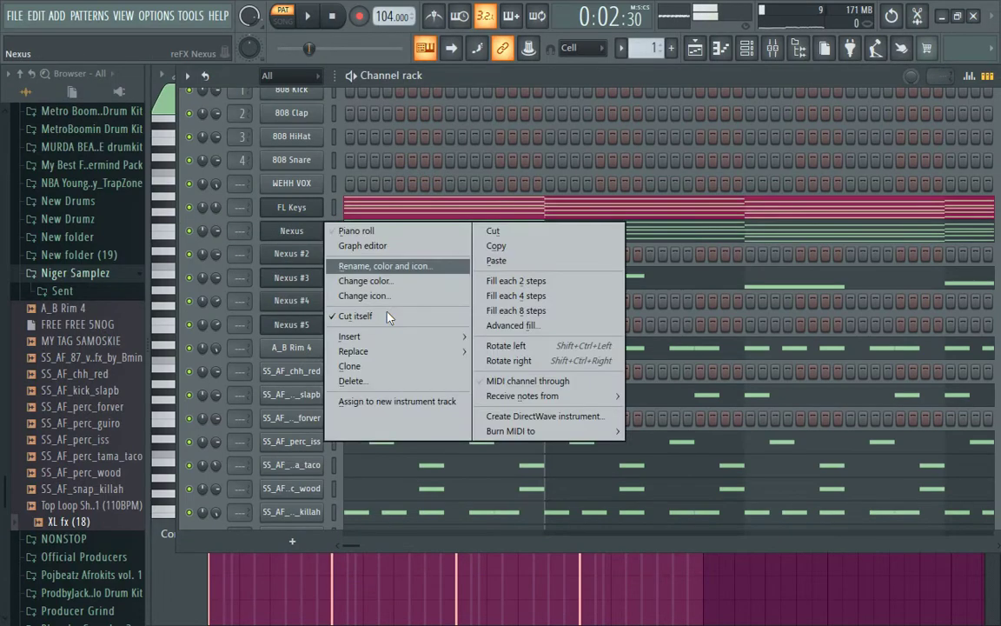
pyautogui.click(395, 373)
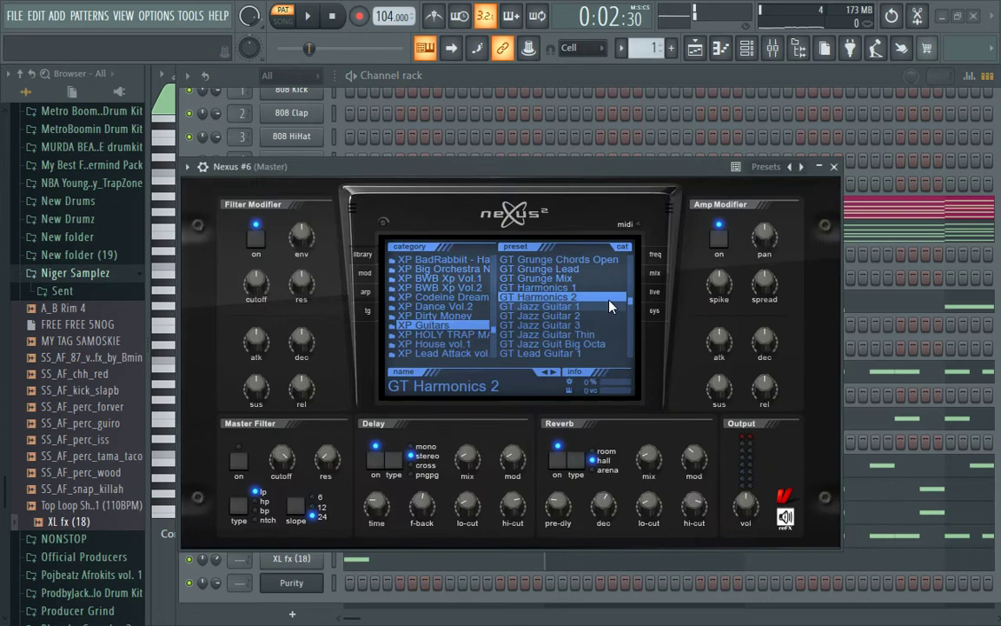
pyautogui.scroll(-2, 565, 305)
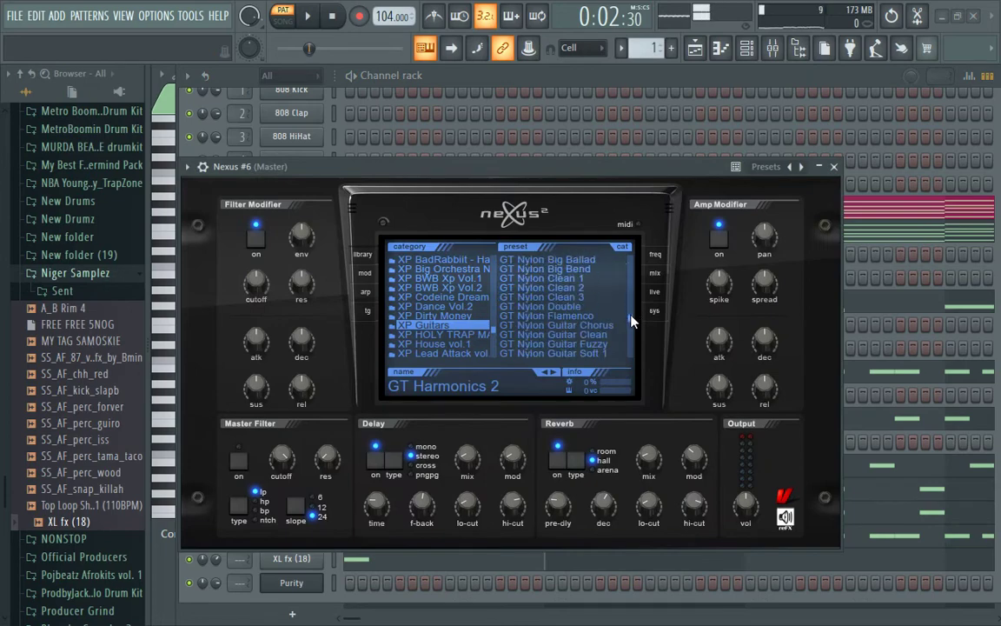
pyautogui.click(542, 296)
pyautogui.click(585, 79)
# Step: Paste the copied chords into the cloned Nexus channel and strum them with staggered note starts using the Strumizer
pyautogui.rightClick(324, 248)
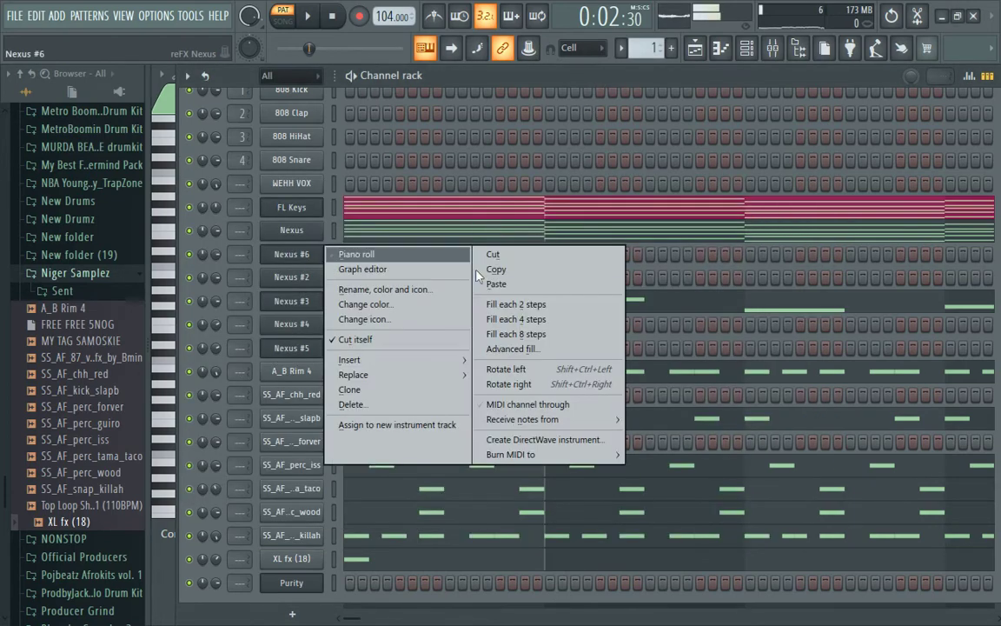
pyautogui.click(533, 290)
pyautogui.click(479, 254)
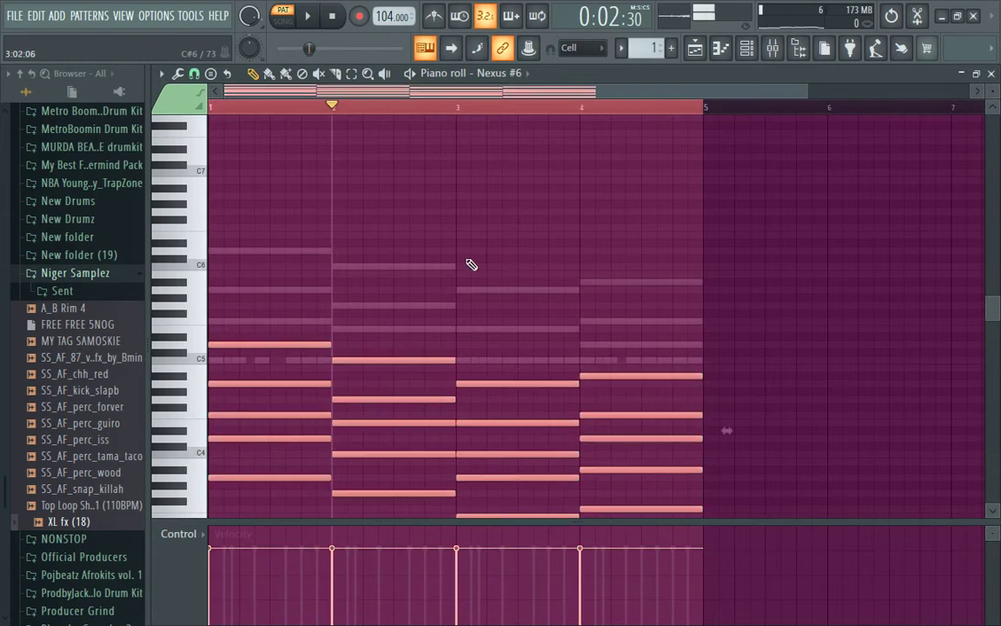
pyautogui.hotkey('alt', 's')
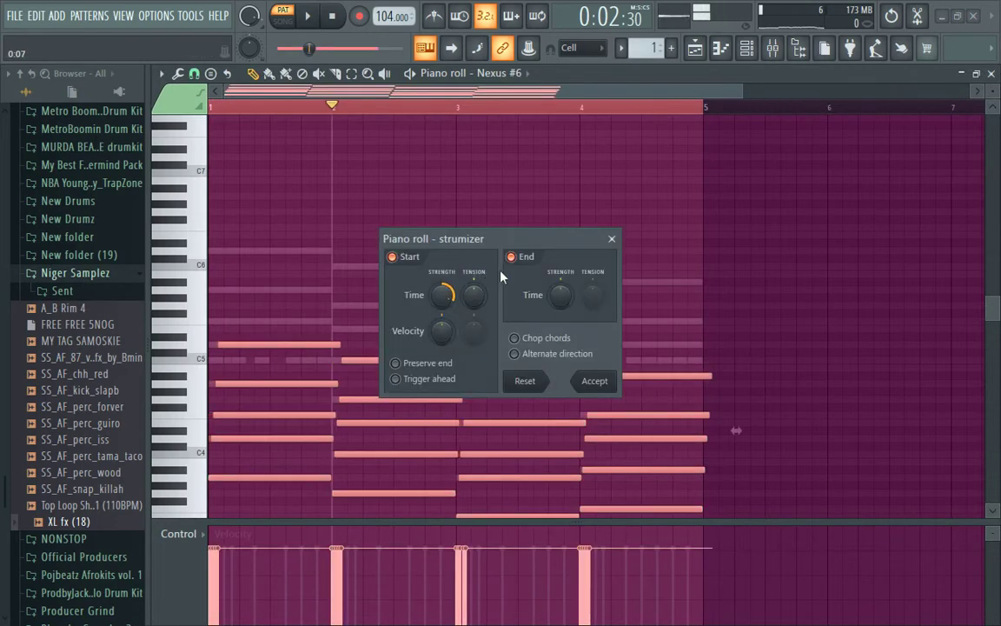
pyautogui.click(596, 381)
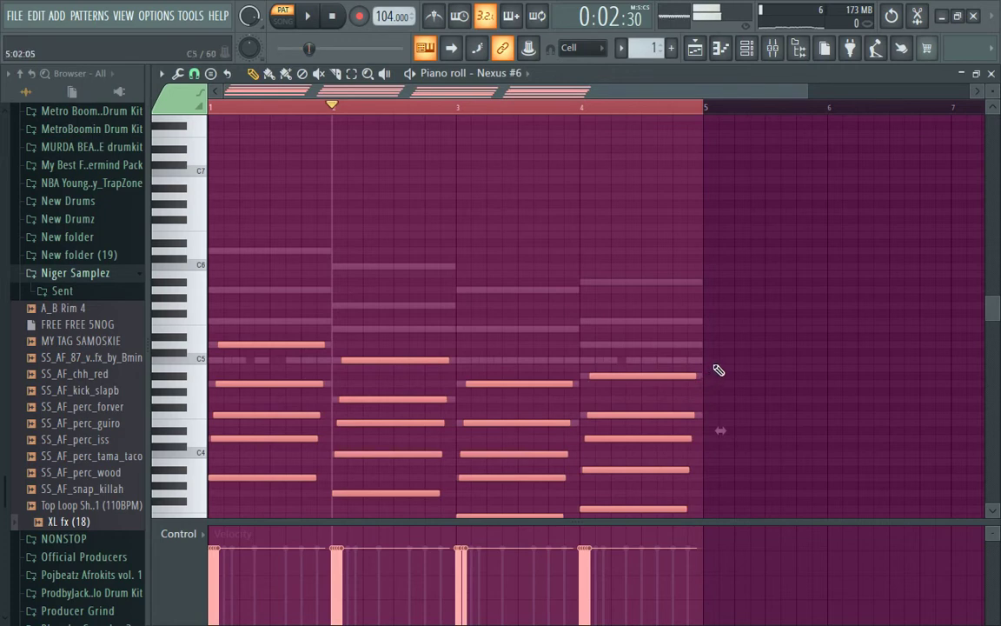
# Step: Shorten the strummed chord notes to end within each bar and transpose them all up two octaves
pyautogui.hotkey('ctrl', 'Up')
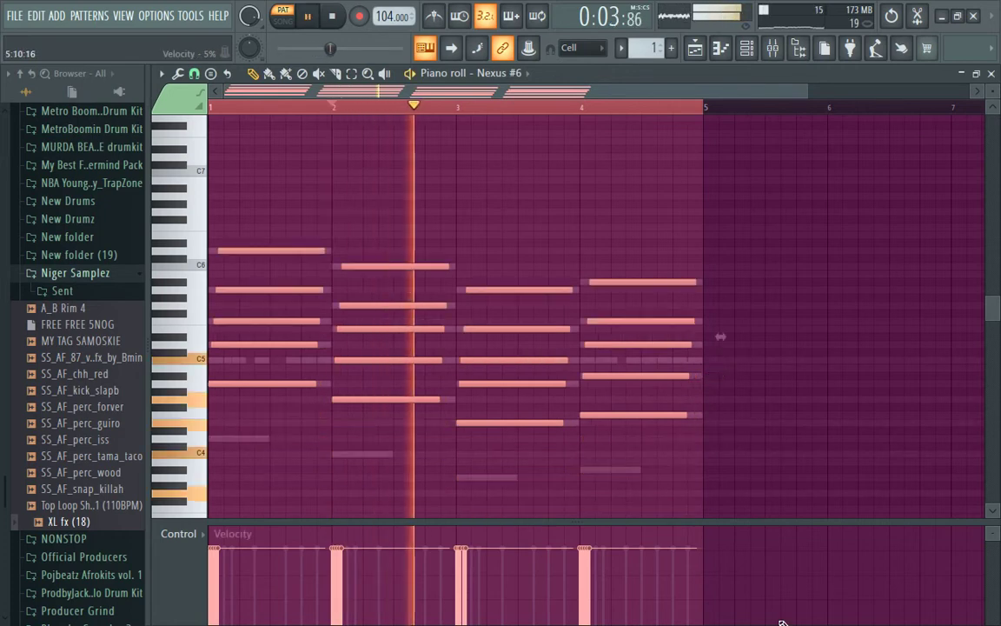
pyautogui.hotkey('ctrl', 'Up')
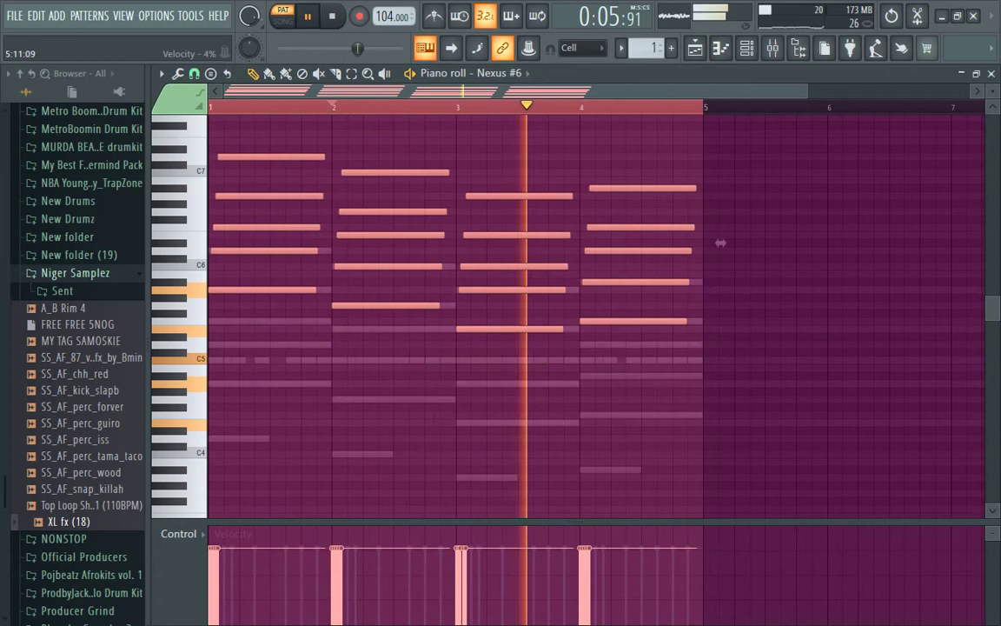
pyautogui.press('F6')
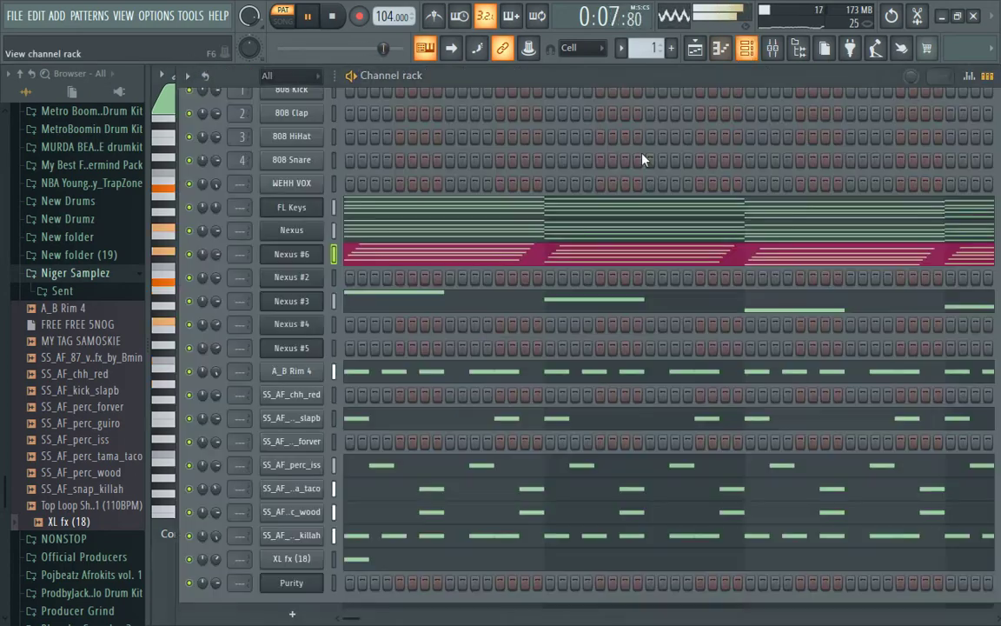
# Step: Open the empty Nexus #2 channel's notes and draw a staggered rising D5, F5, A5 run from step 3 of bar 1
pyautogui.click(307, 277)
pyautogui.click(581, 74)
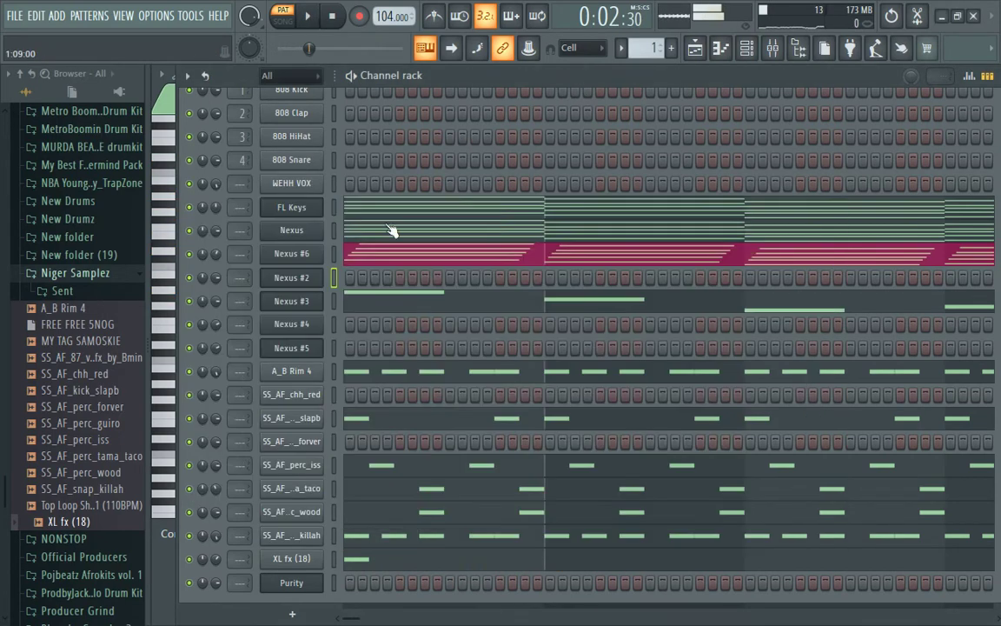
pyautogui.rightClick(299, 280)
pyautogui.click(372, 278)
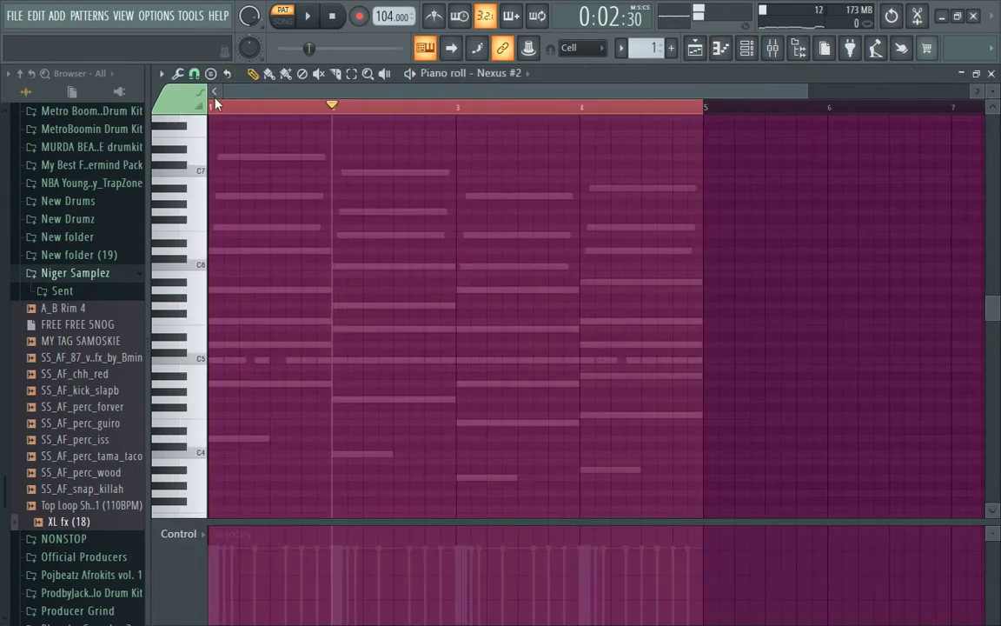
pyautogui.moveTo(807, 91); pyautogui.dragTo(561, 91)
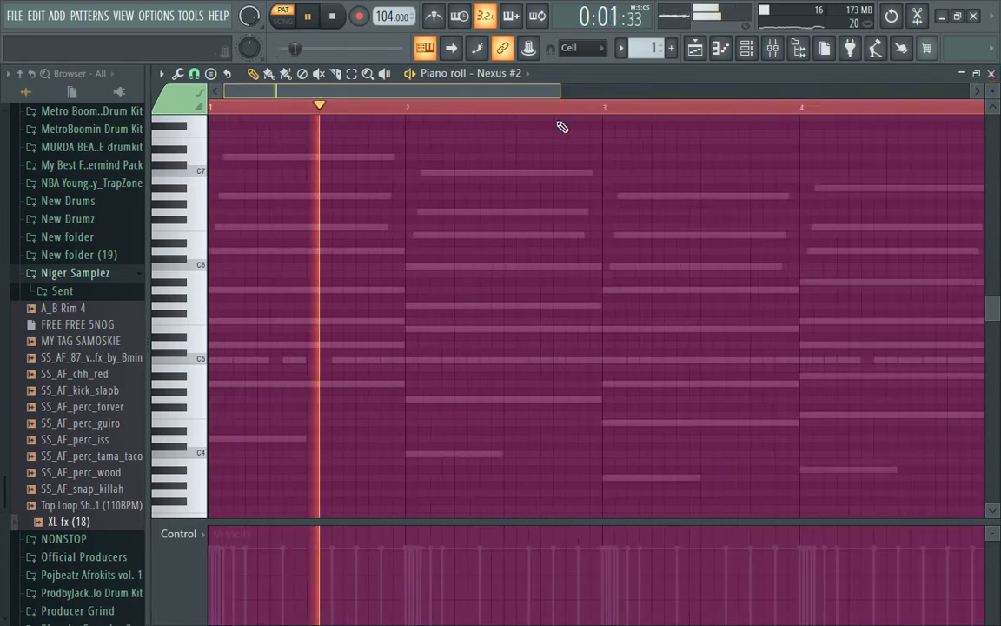
pyautogui.scroll(1, 300, 358)
pyautogui.press('space')
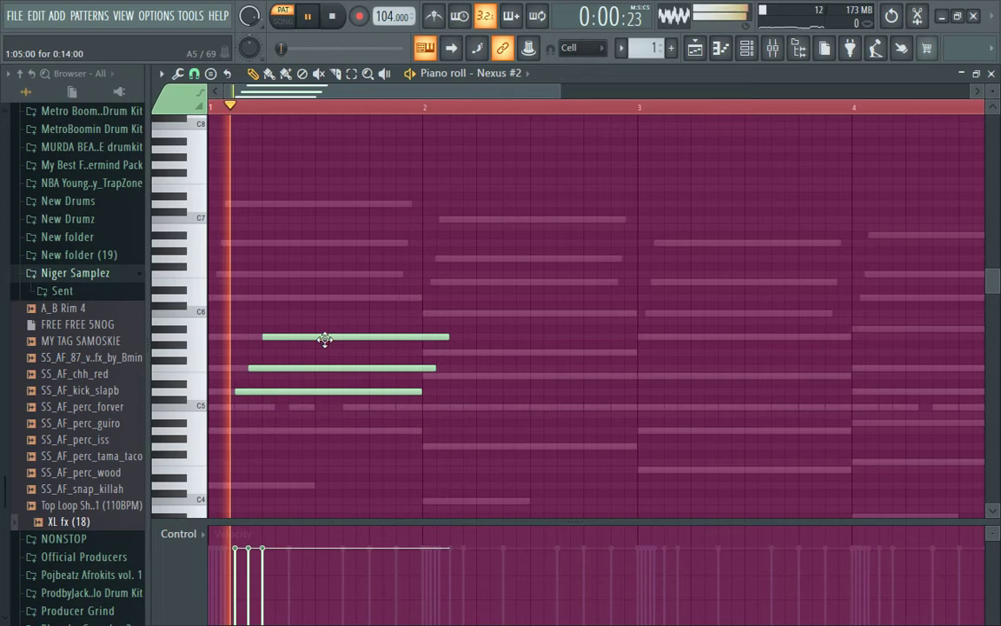
# Step: Extend the bar 1 run with D6 at step 5 and F6 at step 7, and play it
pyautogui.click(290, 299)
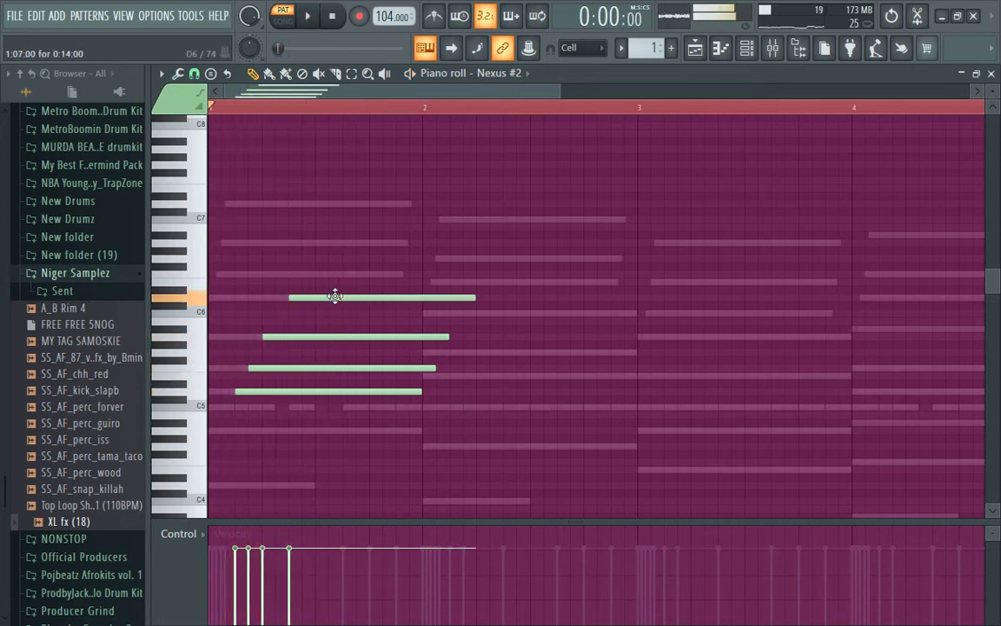
pyautogui.moveTo(331, 297); pyautogui.dragTo(284, 275)
pyautogui.press('space')
pyautogui.press('space')
pyautogui.press('space')
pyautogui.click(311, 273)
pyautogui.press('space')
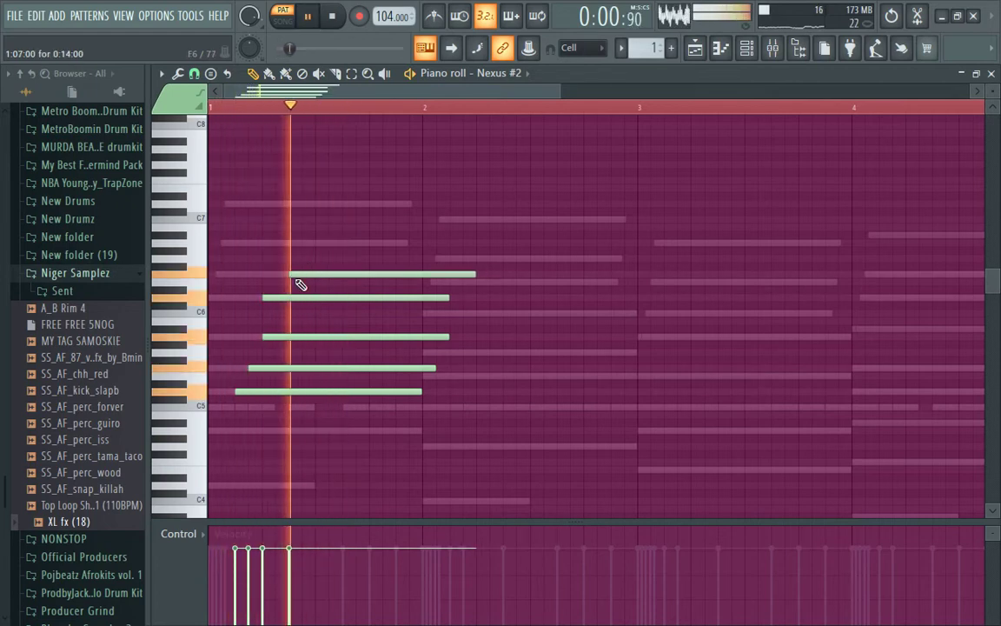
# Step: Shorten the run's notes to six steps and finish bar 1 with two-step E6 and D6 notes
pyautogui.moveTo(315, 440); pyautogui.dragTo(369, 277)
pyautogui.click(374, 298)
pyautogui.press('space')
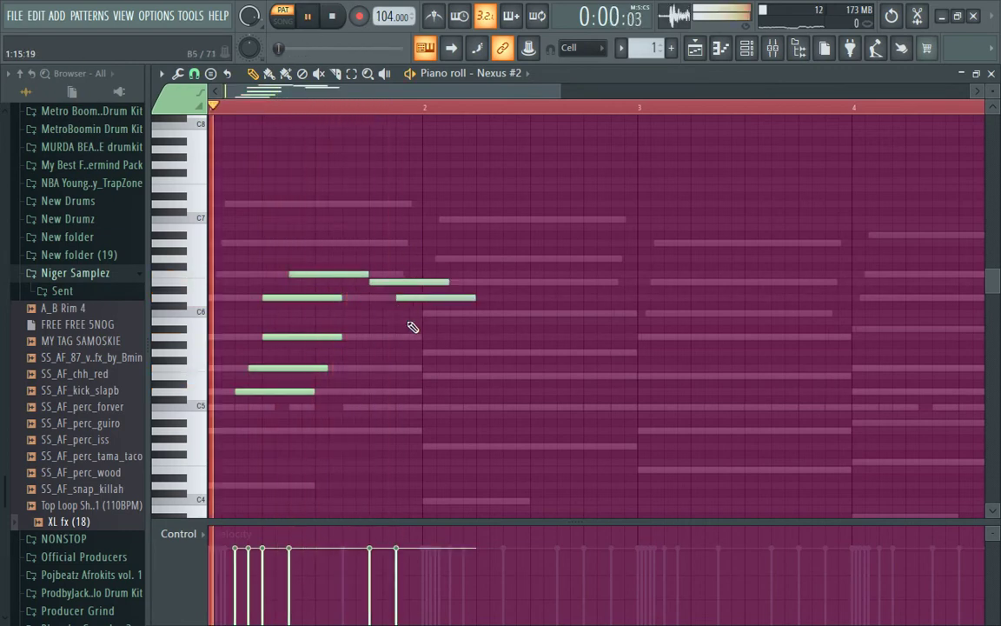
pyautogui.moveTo(405, 315); pyautogui.dragTo(393, 289)
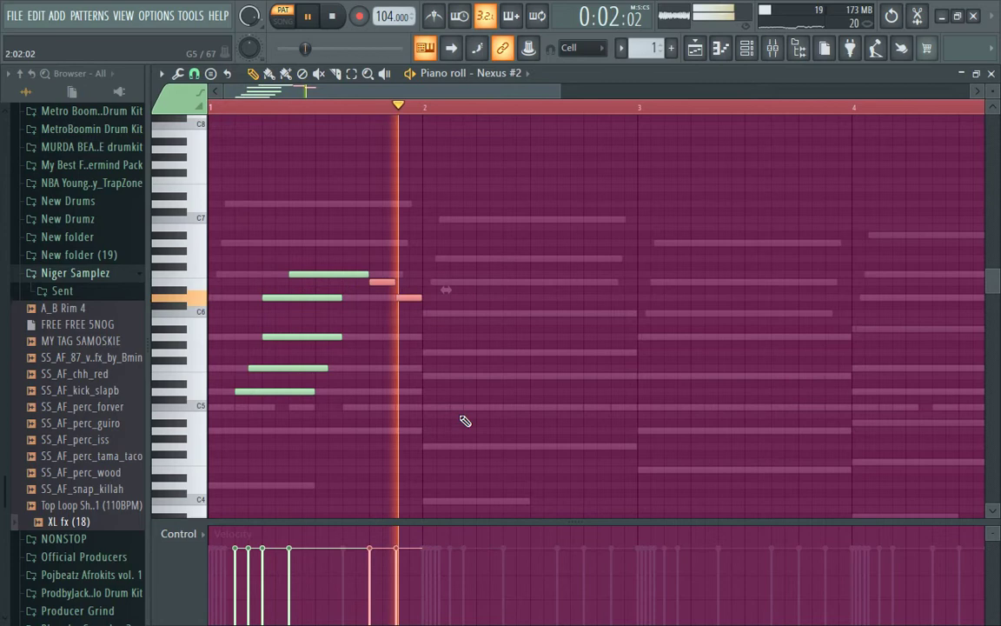
# Step: Copy the bar 1 phrase to the start of bar 2 beginning on E5, and change its B5 note to C6
pyautogui.moveTo(493, 433); pyautogui.dragTo(222, 235)
pyautogui.moveTo(268, 391); pyautogui.dragTo(457, 386)
pyautogui.press('space')
pyautogui.press('space')
pyautogui.click(584, 314)
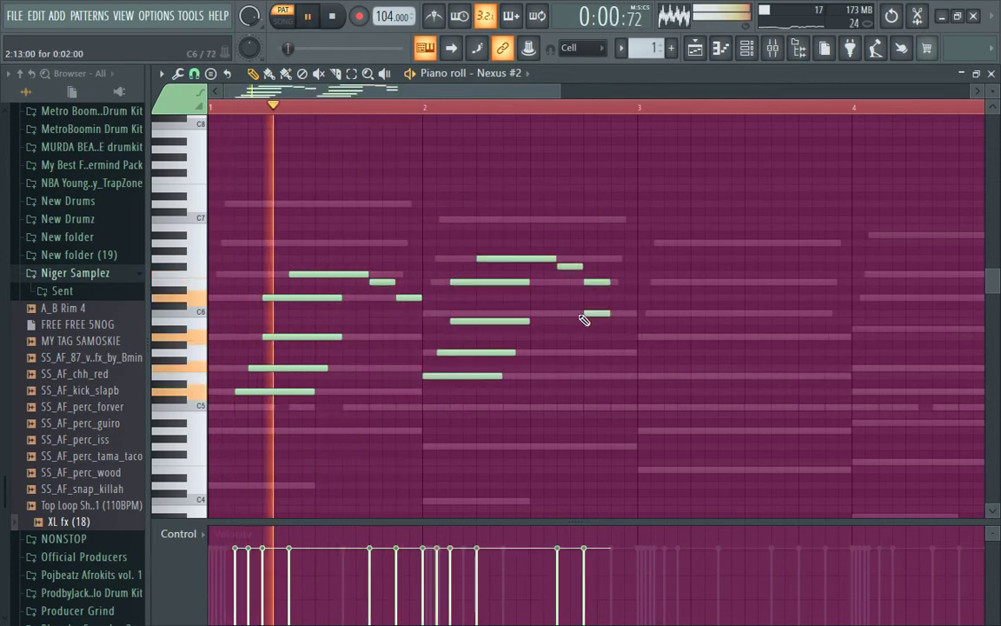
pyautogui.rightClick(584, 314)
pyautogui.moveTo(482, 320); pyautogui.dragTo(482, 310)
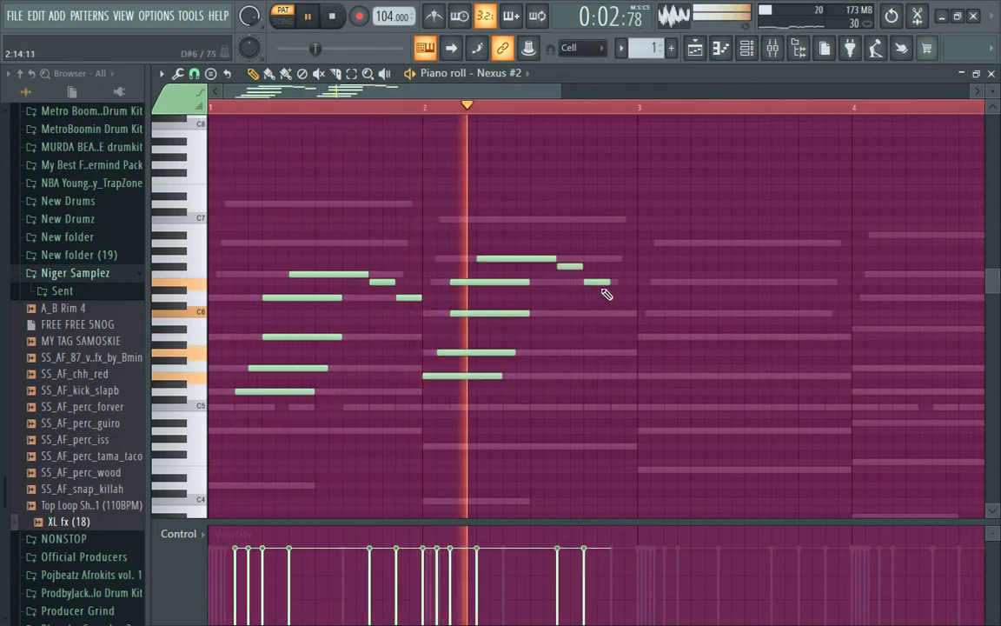
# Step: Shift the bar 2 phrase two steps later and copy it into bar 3 starting on A5, with its F6 replaced by E6
pyautogui.moveTo(624, 374); pyautogui.dragTo(419, 180)
pyautogui.moveTo(450, 376); pyautogui.dragTo(691, 337)
pyautogui.press('space')
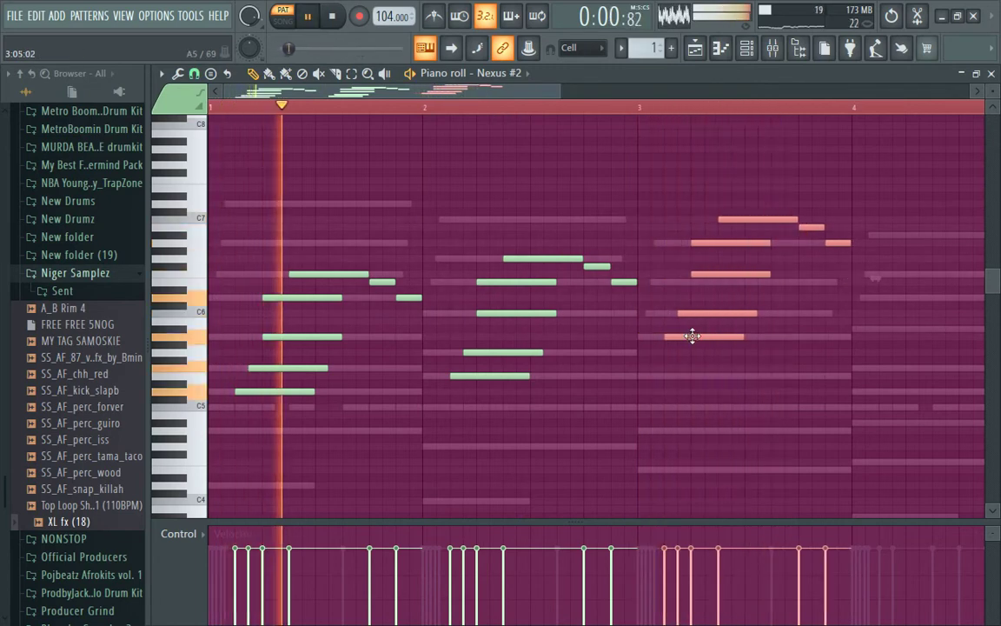
pyautogui.rightClick(708, 275)
pyautogui.click(697, 282)
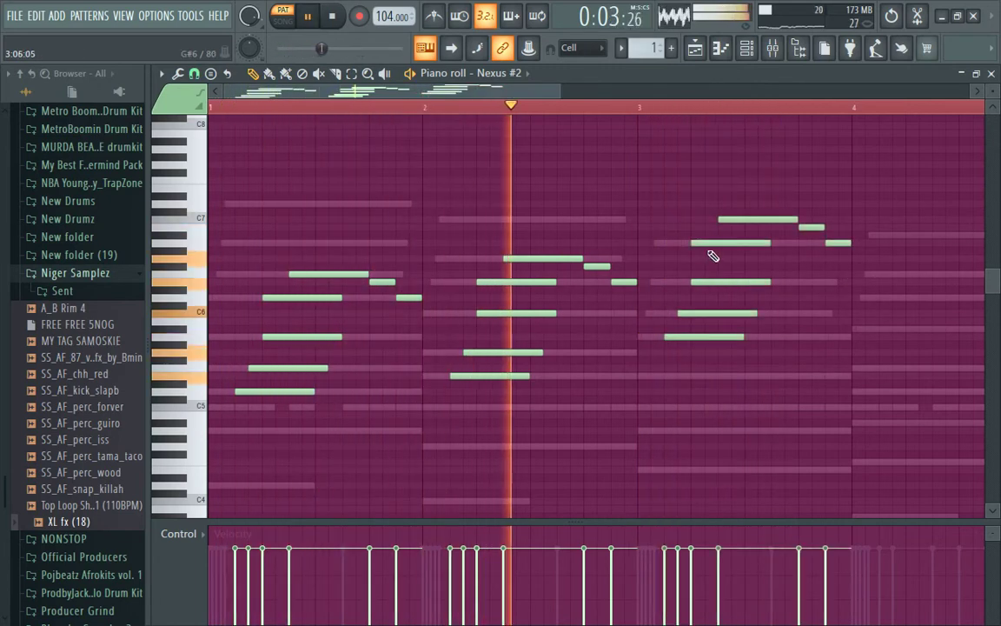
# Step: Delete the long F6 from bar 1, the short F#6 from bar 2 and the C7, B6 and short A6 ending bar 3
pyautogui.rightClick(757, 219)
pyautogui.rightClick(811, 227)
pyautogui.rightClick(838, 243)
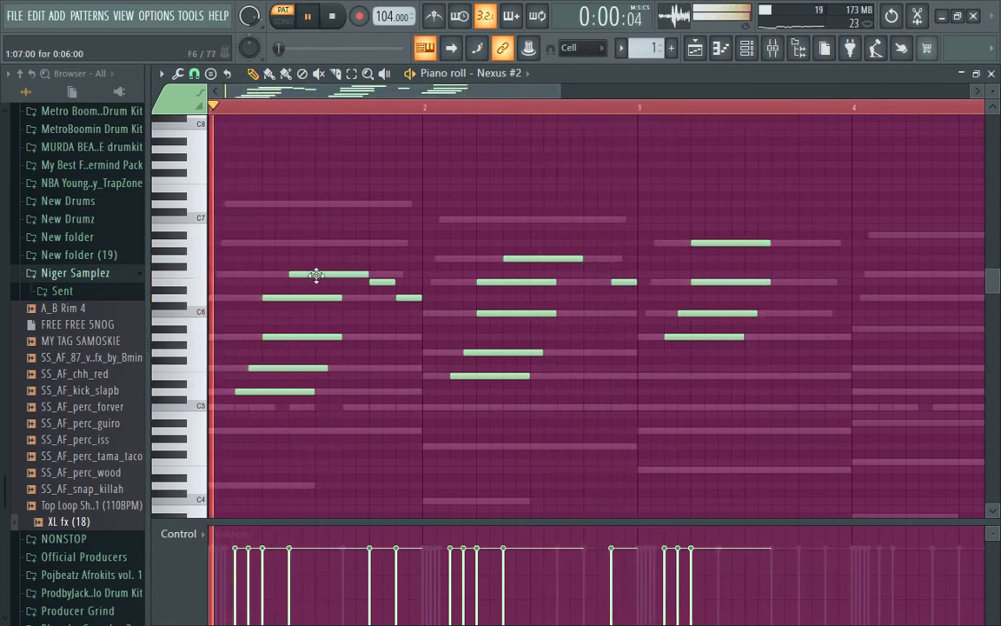
pyautogui.rightClick(346, 274)
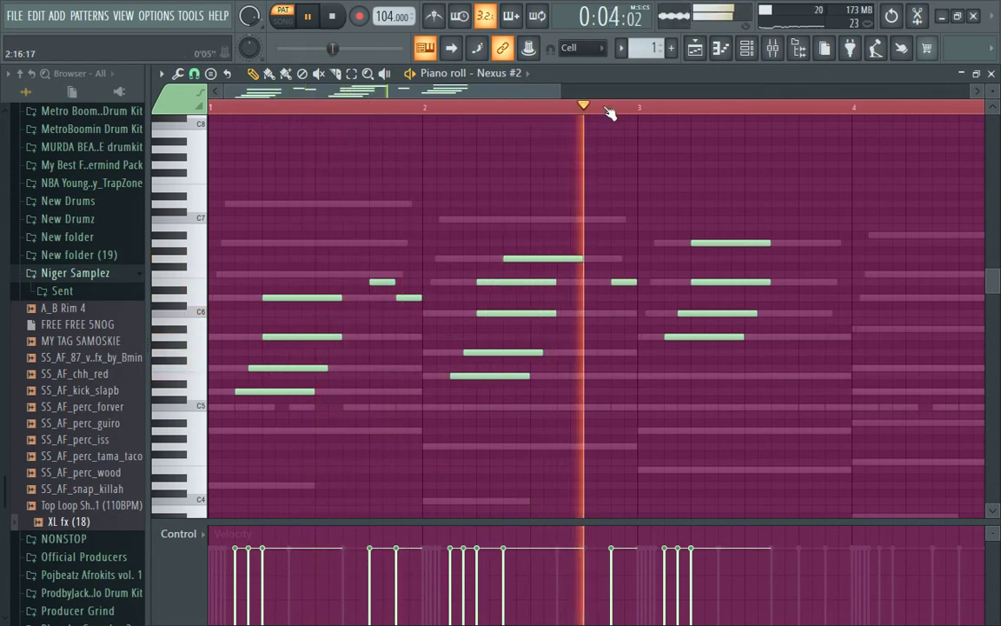
# Step: Add a four-step E6 at the end of bar 3 and build a bar 4 phrase of D5, F5, A#5, D6, F6, D6 and C6
pyautogui.moveTo(561, 90); pyautogui.dragTo(839, 96)
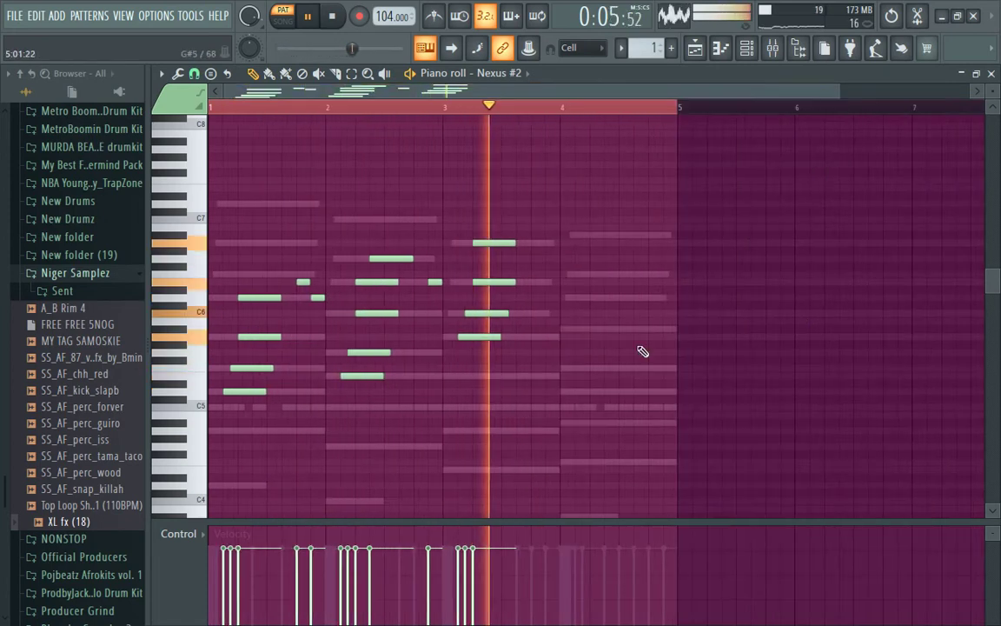
pyautogui.click(538, 283)
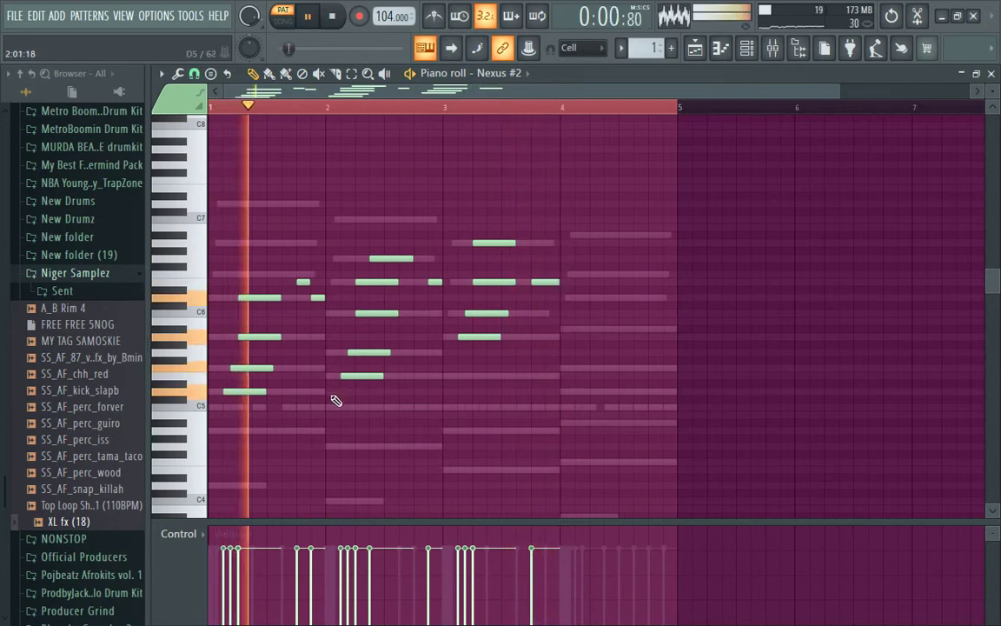
pyautogui.moveTo(333, 405); pyautogui.dragTo(664, 299)
pyautogui.click(655, 251)
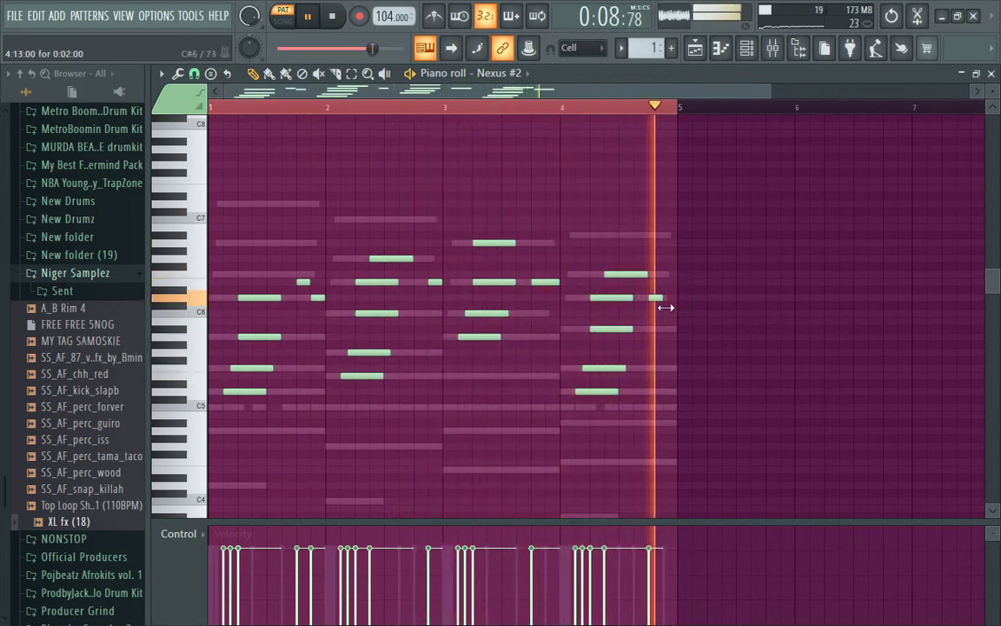
pyautogui.press('space')
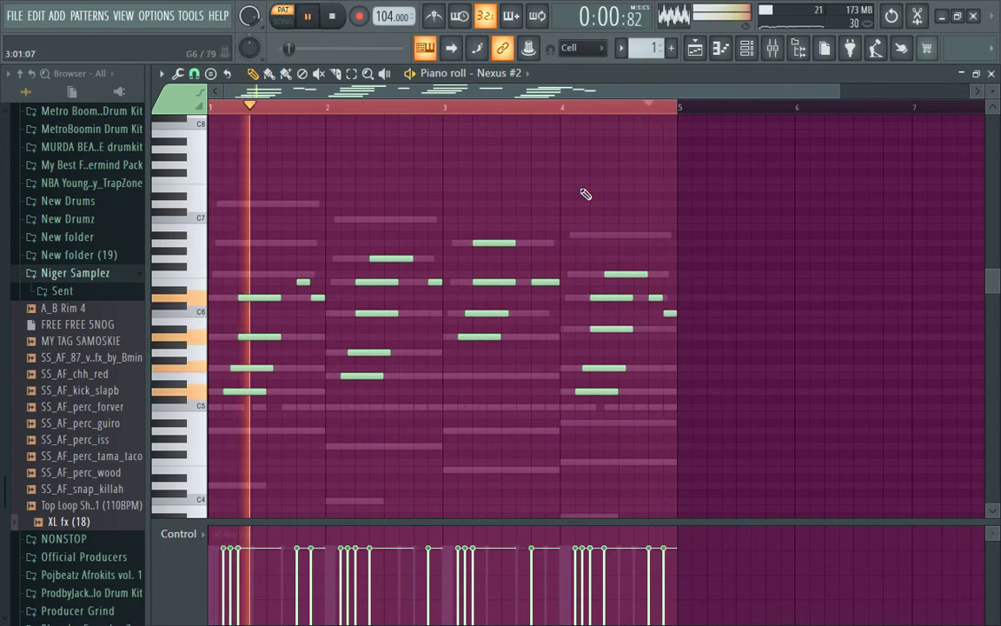
# Step: Fill every step of the SS_AF_chh_red hi-hat through all four bars
pyautogui.click(747, 50)
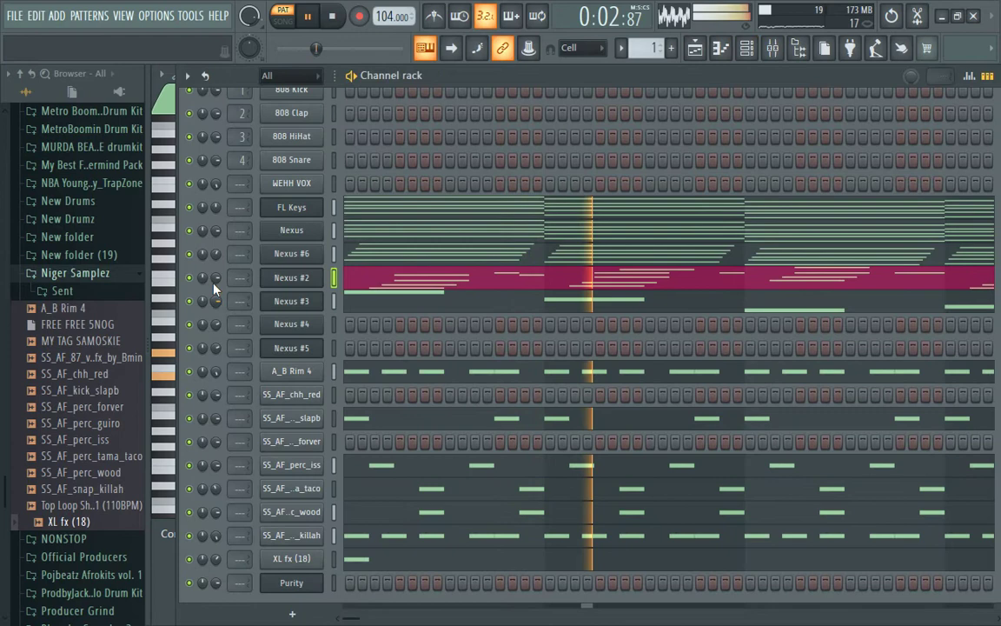
pyautogui.scroll(-1, 372, 437)
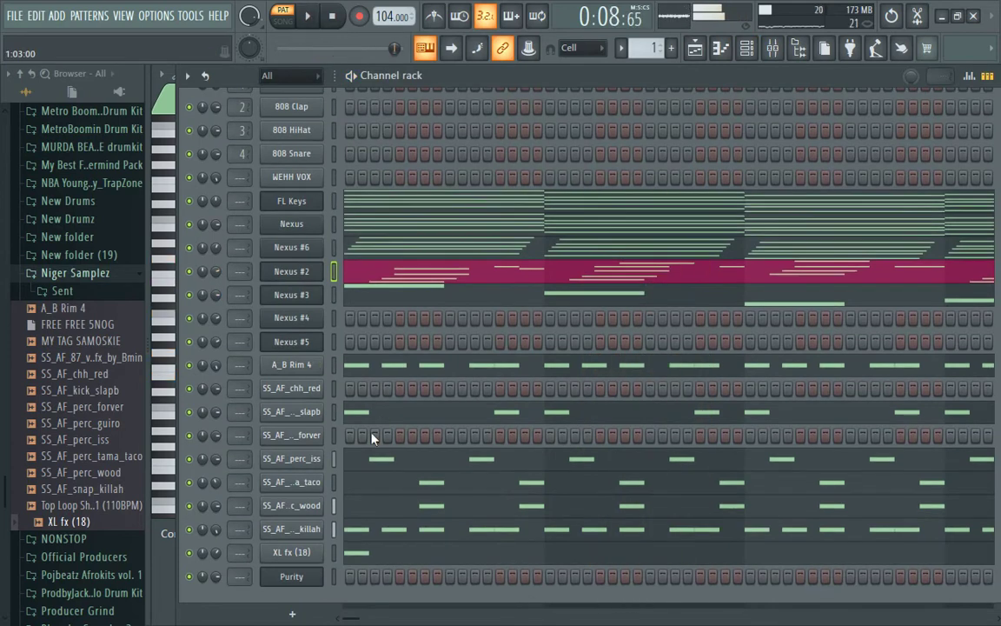
pyautogui.rightClick(337, 389)
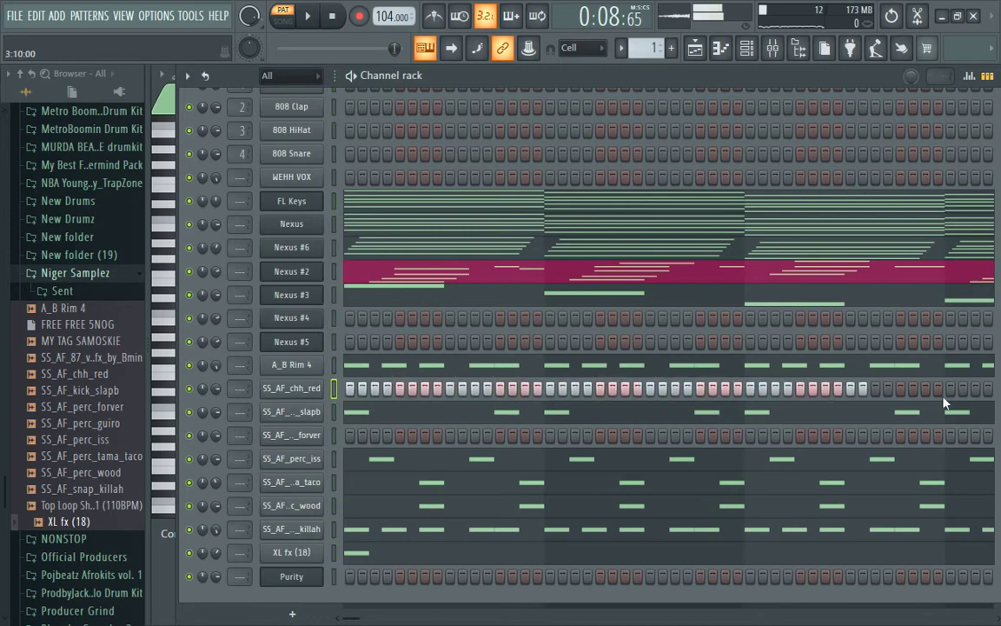
pyautogui.rightClick(304, 398)
pyautogui.click(339, 387)
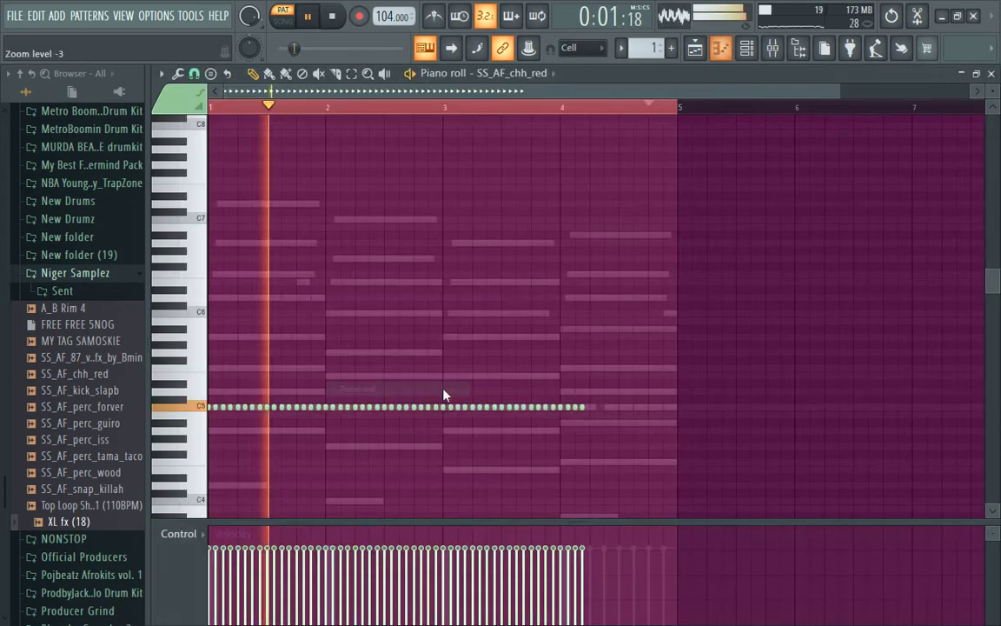
pyautogui.moveTo(567, 402)
pyautogui.mouseDown()
pyautogui.moveTo(663, 420)
pyautogui.moveTo(648, 409)
pyautogui.mouseUp()
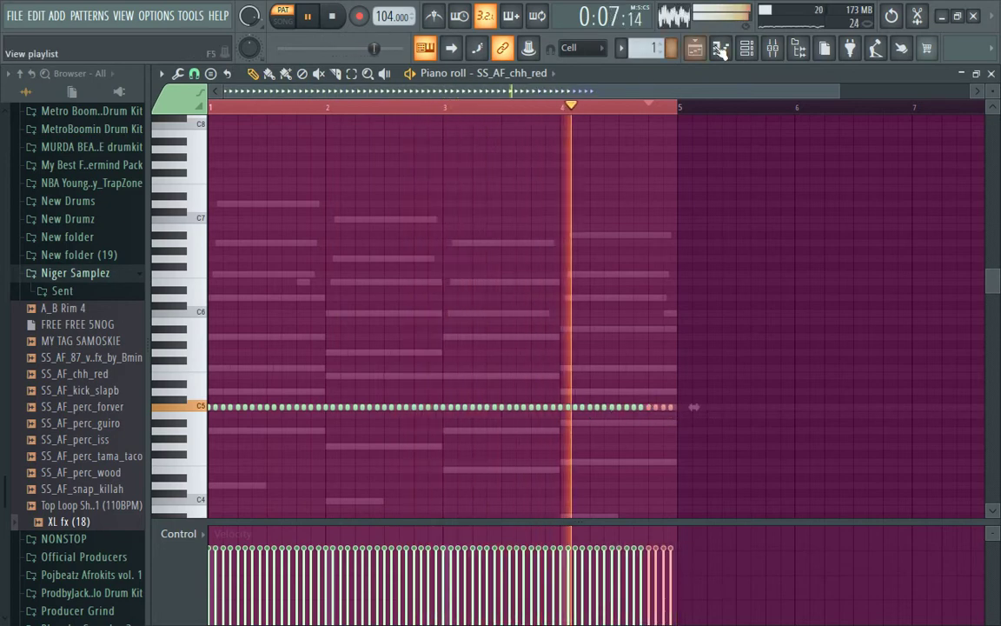
# Step: Choose a muted guitar preset from XP Guitars in Nexus #5 and open that channel's piano roll
pyautogui.click(746, 48)
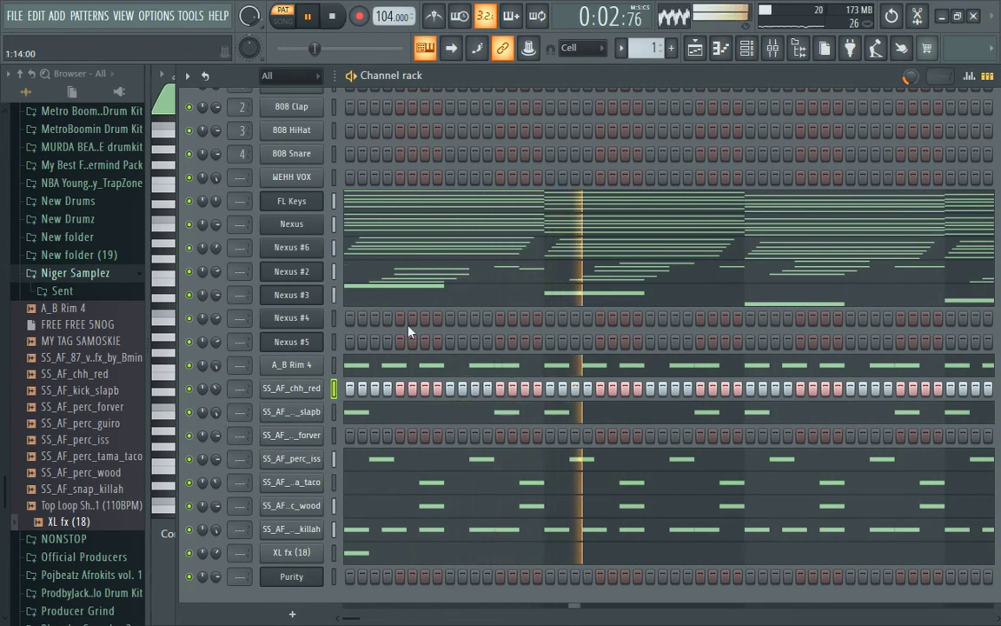
pyautogui.click(304, 344)
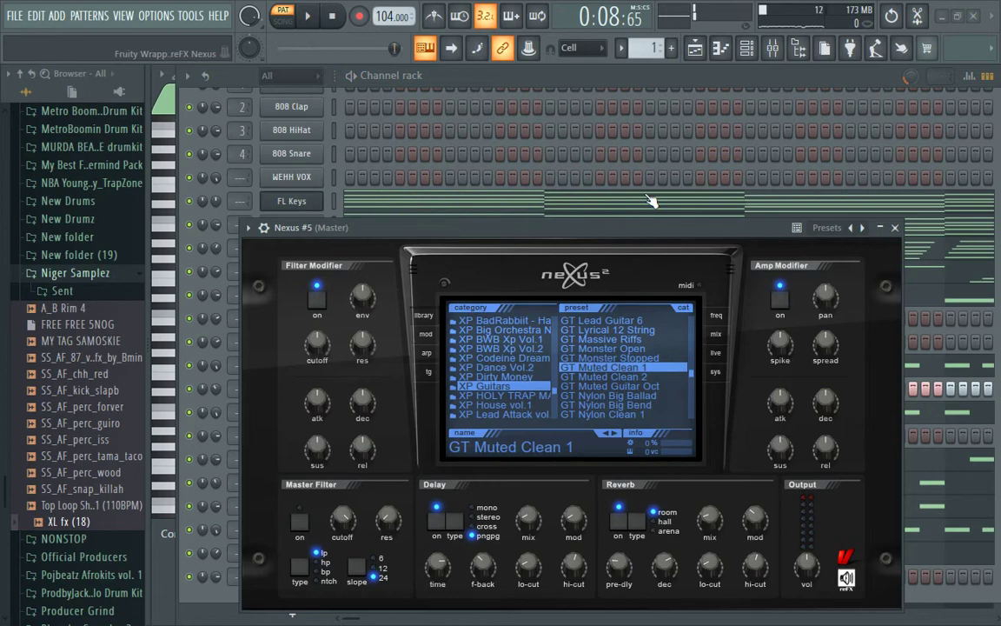
pyautogui.click(656, 386)
pyautogui.click(664, 84)
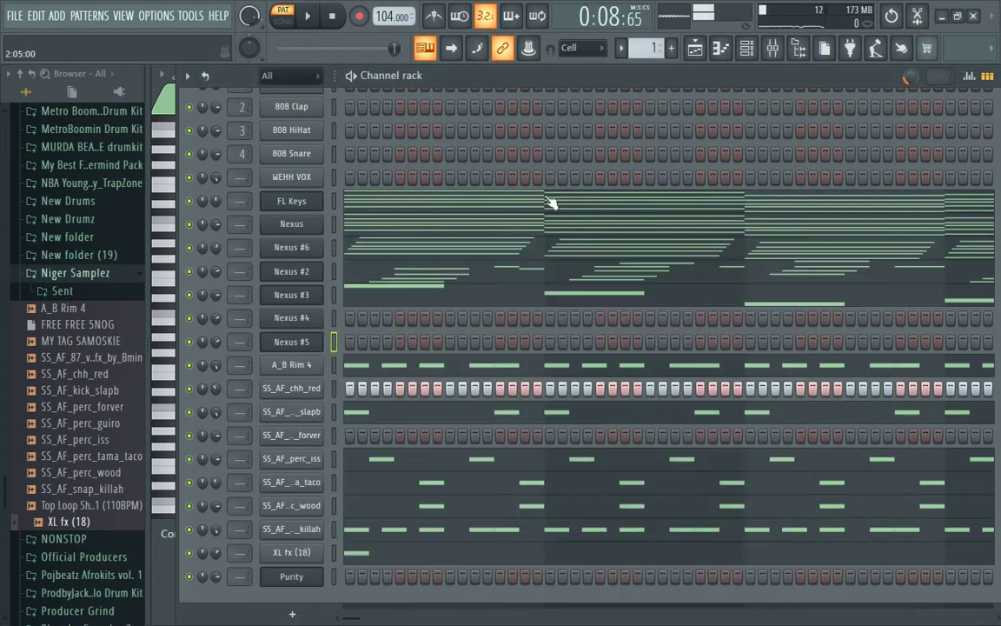
pyautogui.rightClick(292, 344)
pyautogui.click(322, 304)
pyautogui.press('space')
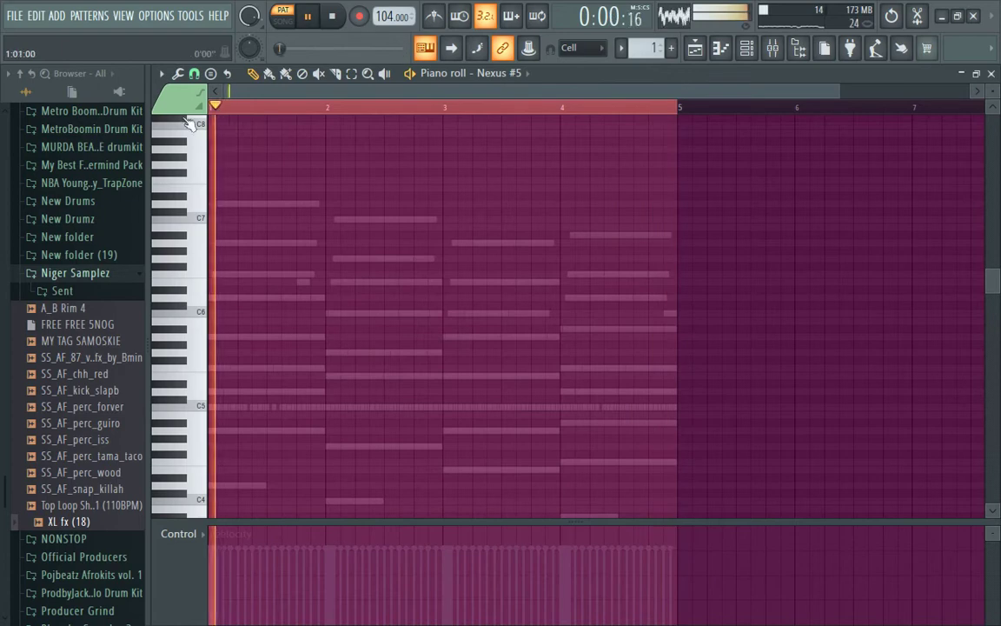
# Step: Draw D5, F5 and A5 at steps 11 to 13 of bar 1, with E5, G5 and C6 at the same steps of bar 2
pyautogui.scroll(3, 530, 172)
pyautogui.press('space')
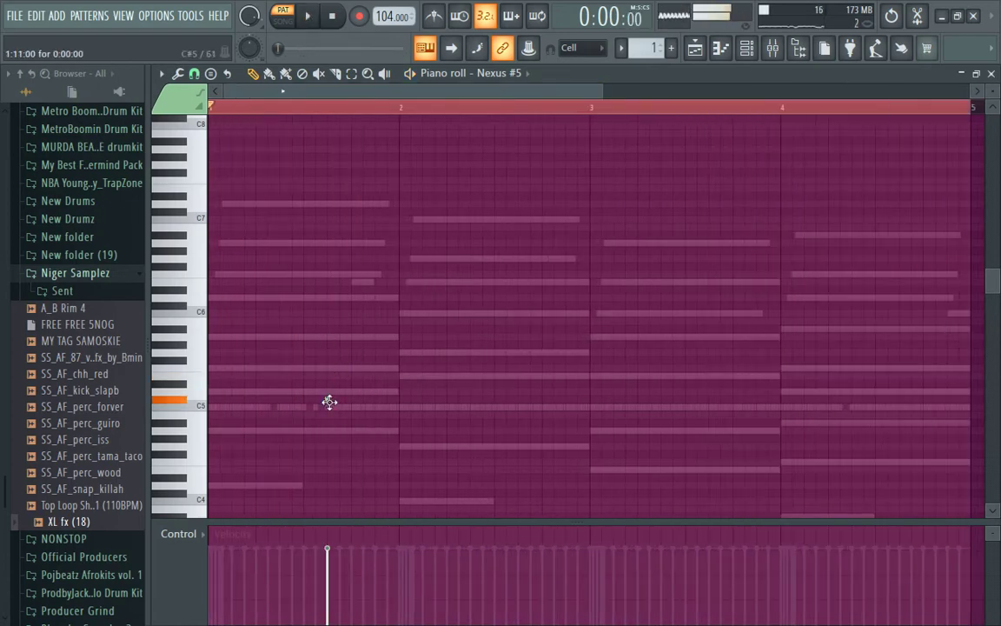
pyautogui.click(351, 336)
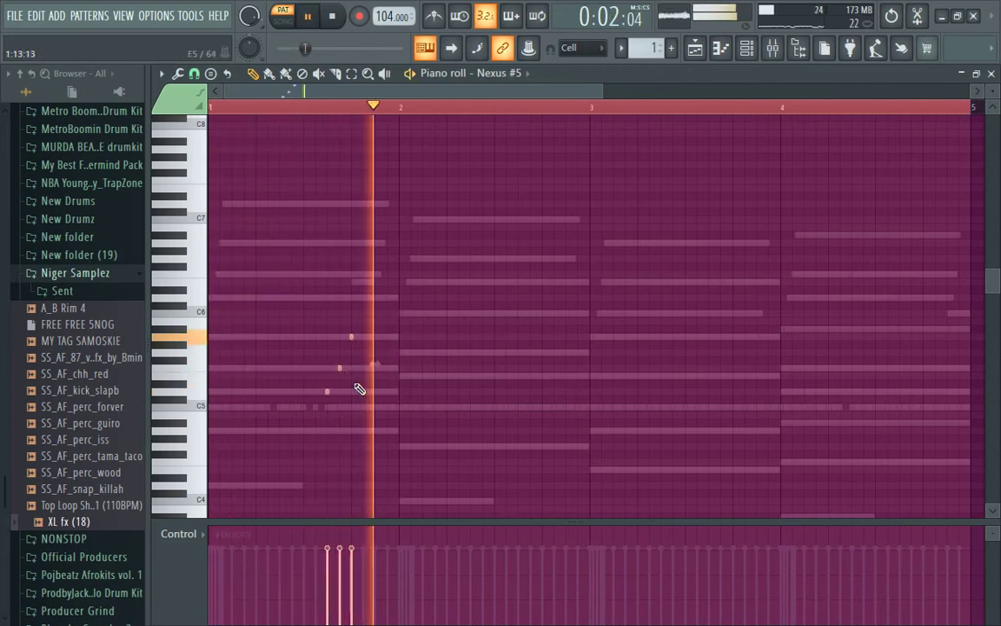
pyautogui.moveTo(327, 391); pyautogui.dragTo(513, 372)
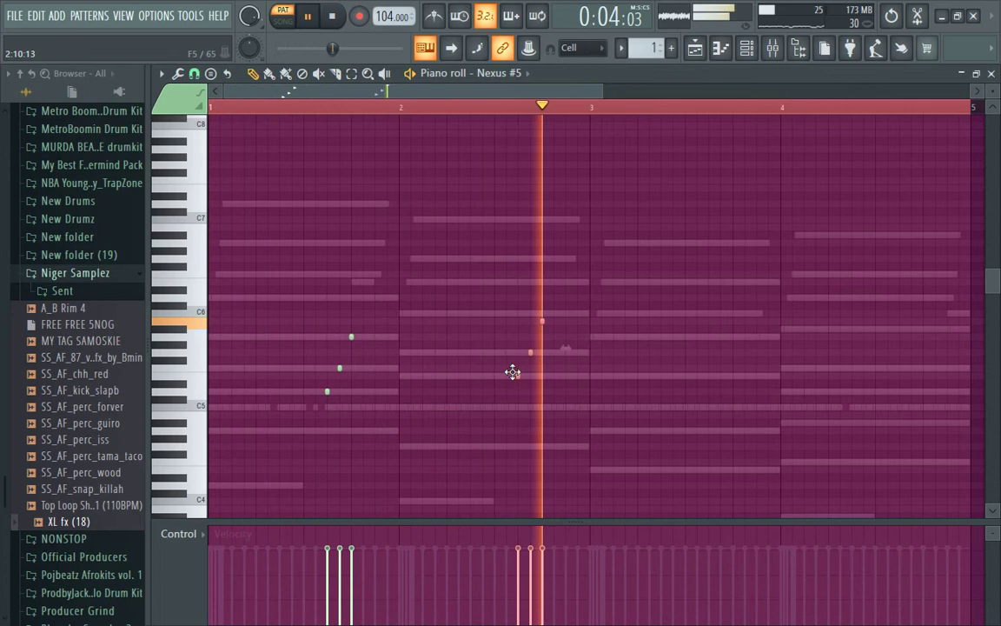
pyautogui.rightClick(543, 336)
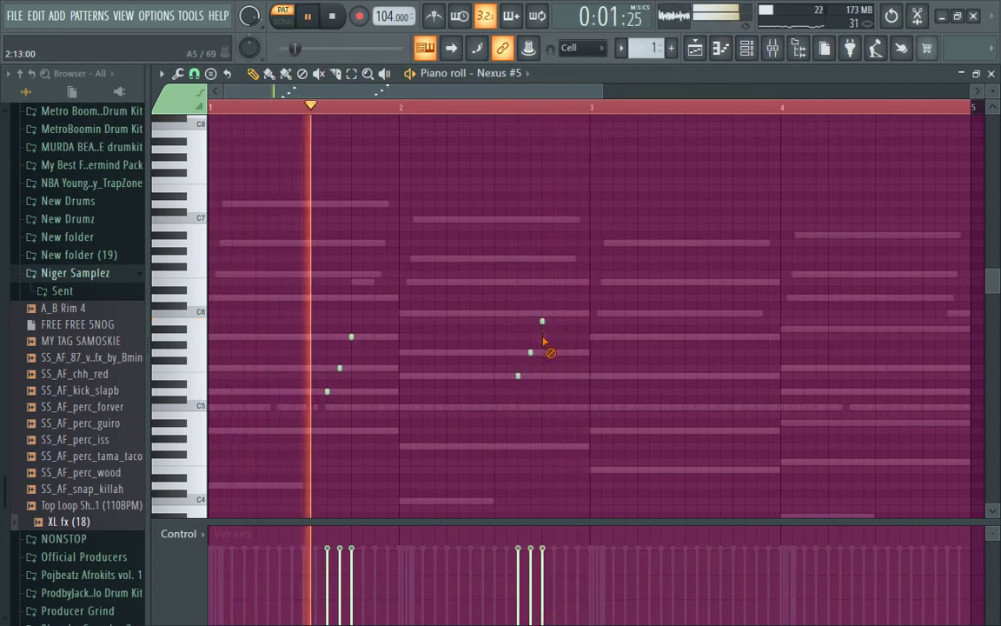
pyautogui.moveTo(542, 321); pyautogui.dragTo(544, 310)
# Step: Copy the runs into bar 3 as E5, A5, C6 and bar 4 as F5, A#5, D6, with all notes one step long
pyautogui.moveTo(682, 445); pyautogui.dragTo(287, 273)
pyautogui.moveTo(337, 394); pyautogui.dragTo(733, 313)
pyautogui.press('space')
pyautogui.hotkey('ctrl', 'a')
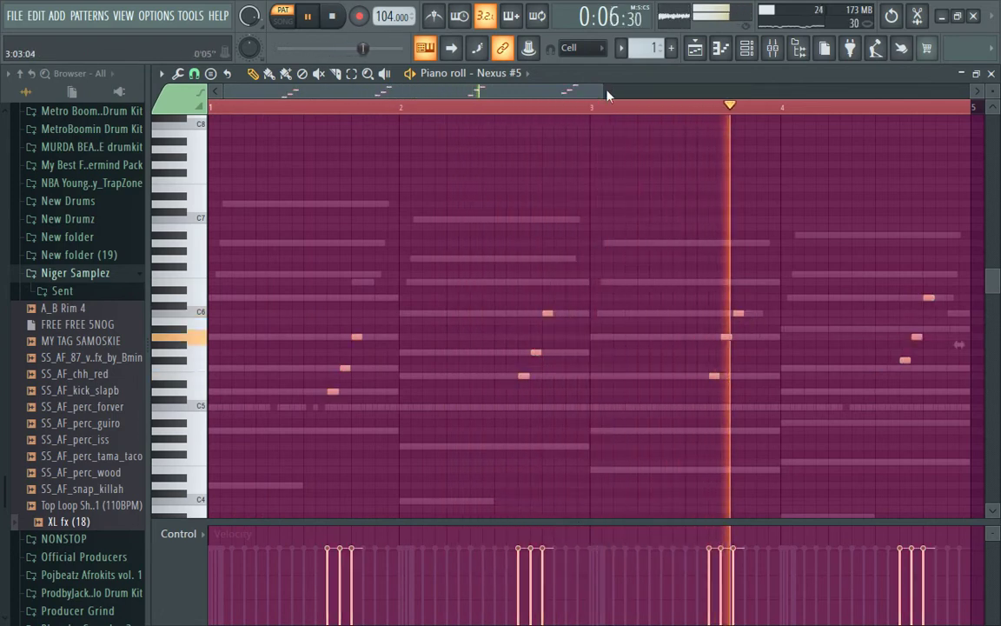
pyautogui.moveTo(607, 92); pyautogui.dragTo(618, 92)
pyautogui.click(923, 368)
pyautogui.rightClick(923, 369)
pyautogui.press('space')
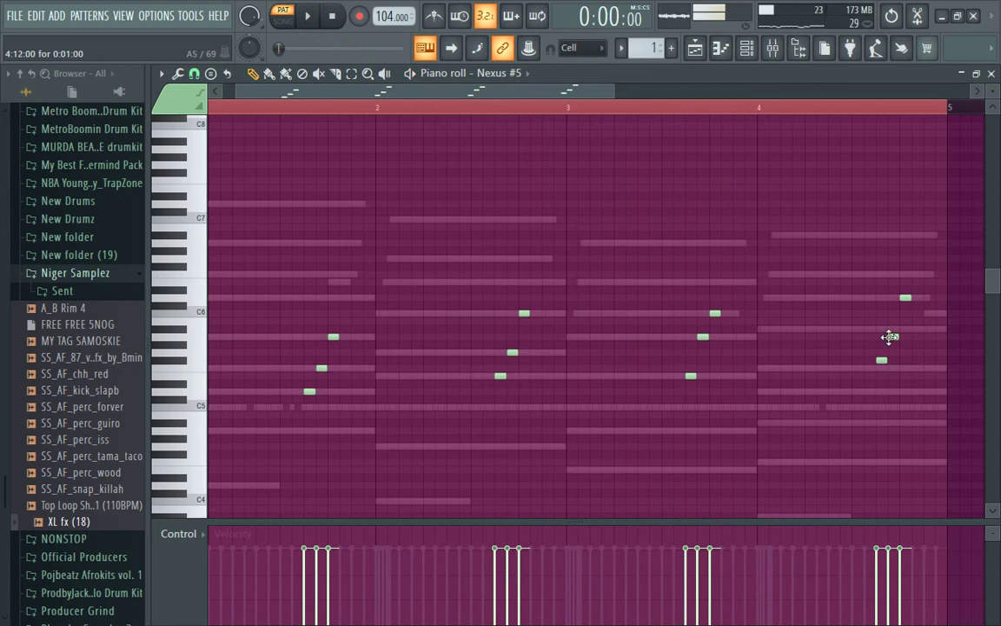
# Step: Try the whole Nexus #5 phrase one octave higher
pyautogui.hotkey('ctrl', 'a')
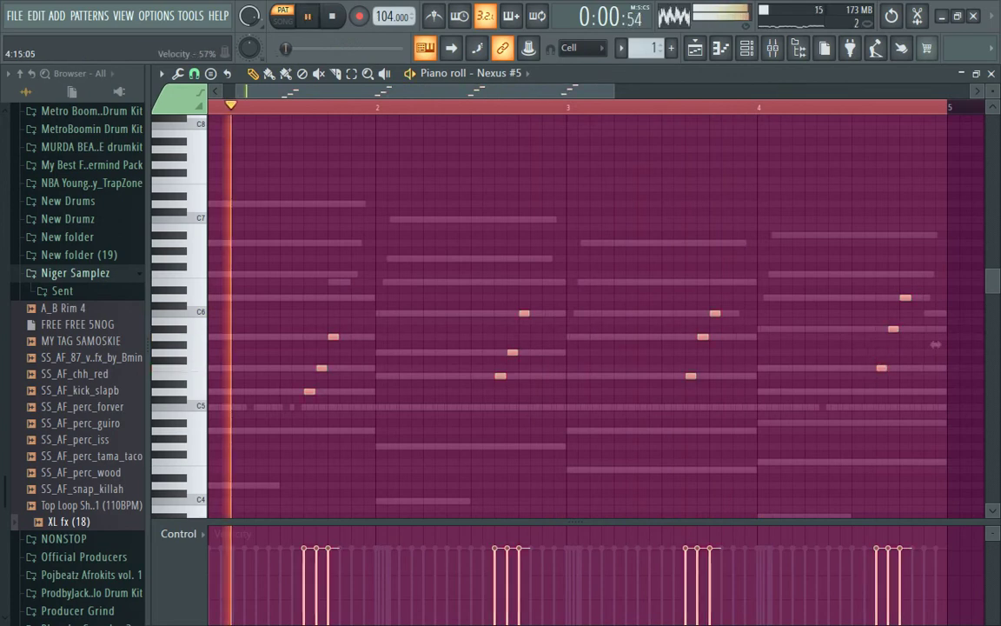
pyautogui.hotkey('ctrl', 'Up')
pyautogui.scroll(3, 880, 313)
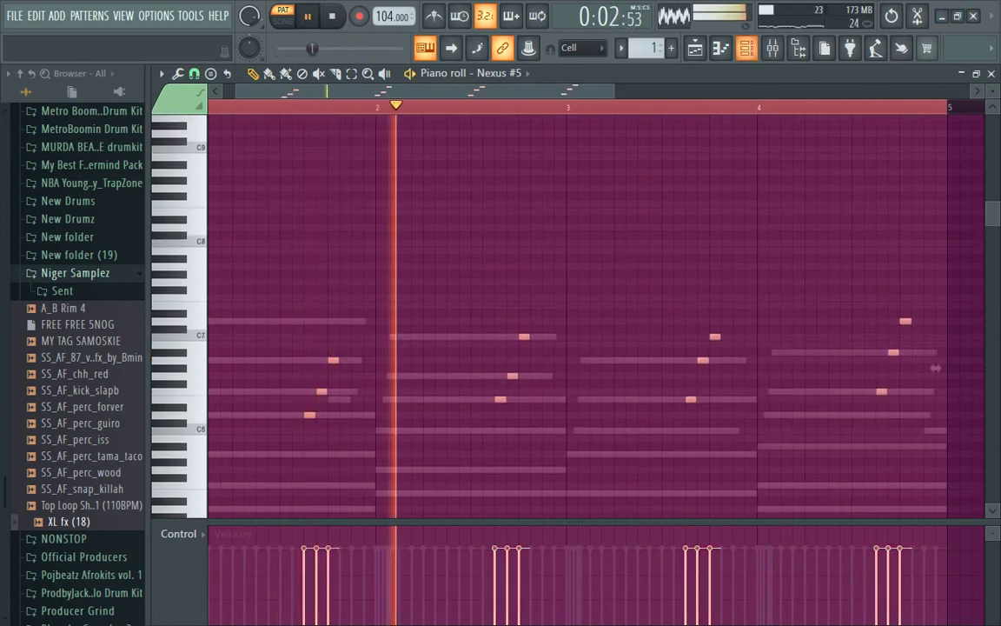
pyautogui.hotkey('ctrl', 'Down')
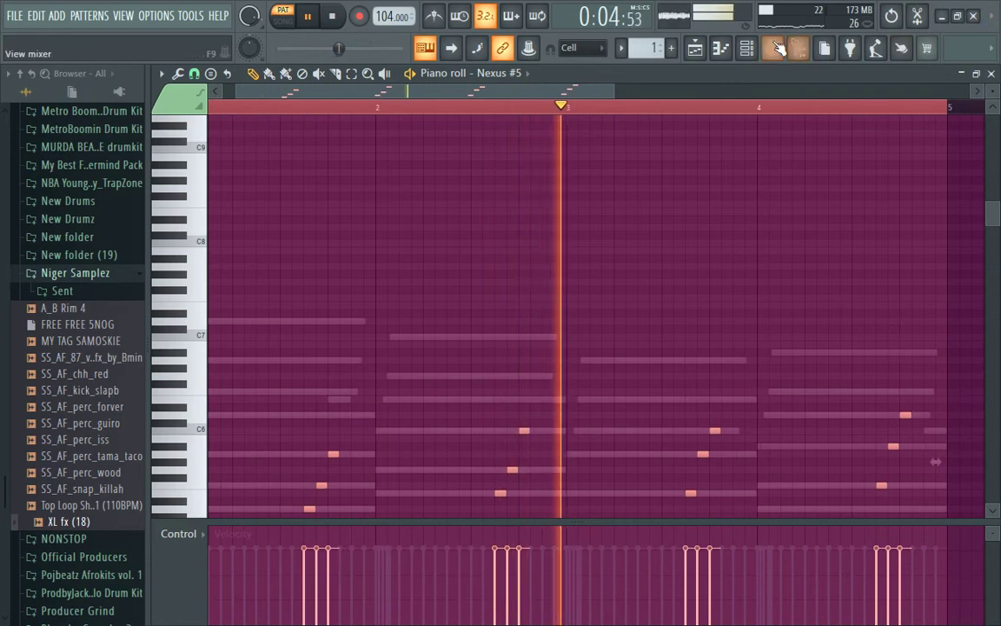
# Step: Open the WEHH VOX piano roll and place one-step slide notes late in bar 1 and at the start of bar 2
pyautogui.click(746, 48)
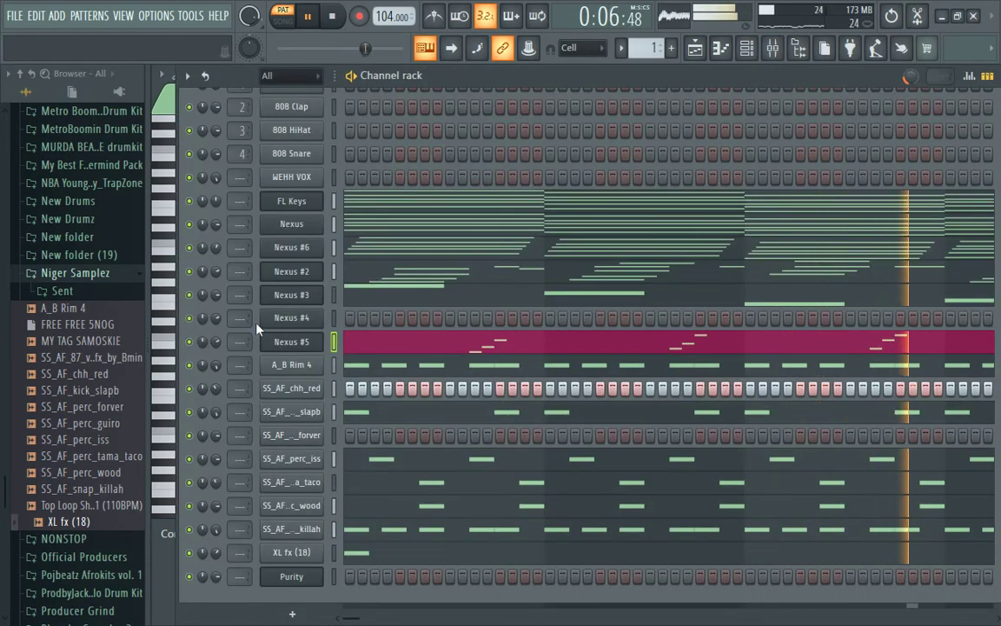
pyautogui.rightClick(310, 170)
pyautogui.click(315, 161)
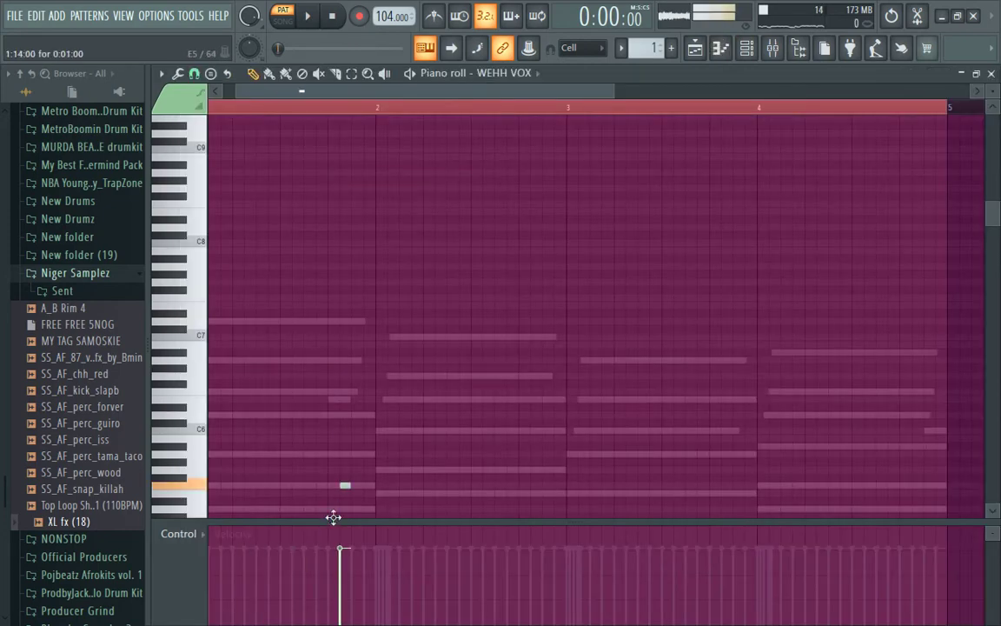
pyautogui.moveTo(333, 517); pyautogui.dragTo(305, 405)
pyautogui.moveTo(240, 92); pyautogui.dragTo(179, 102)
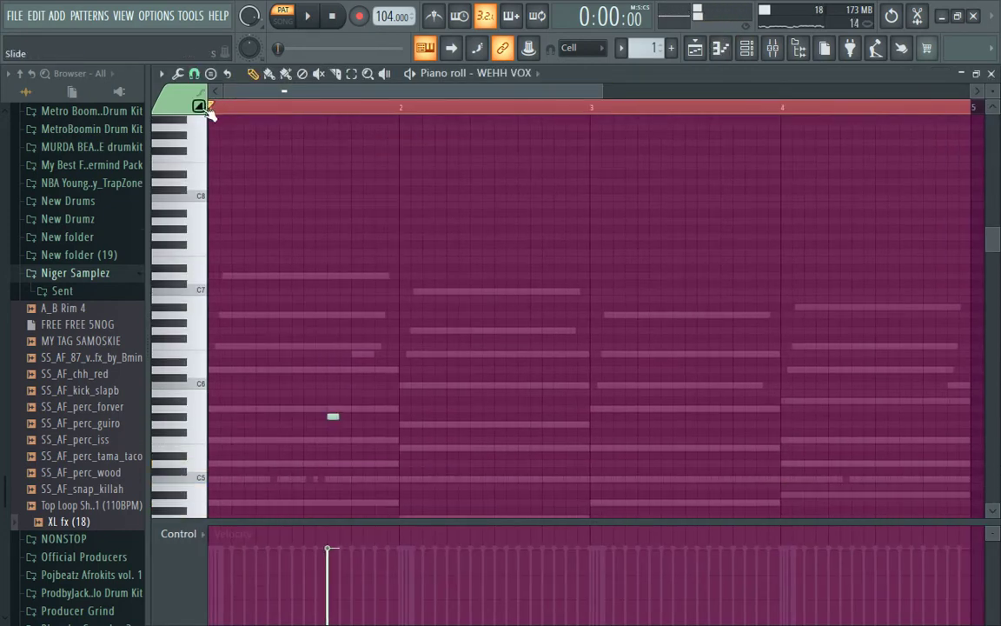
pyautogui.click(404, 260)
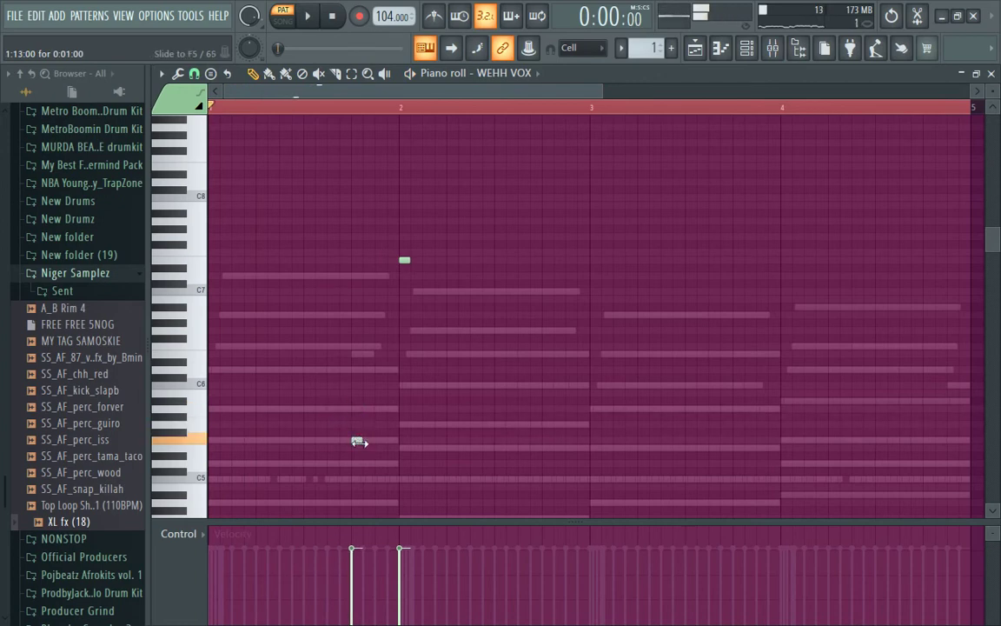
# Step: Delete the slide note at the start of bar 2 and turn off the slide option of the bar 1 note
pyautogui.press('space')
pyautogui.rightClick(405, 260)
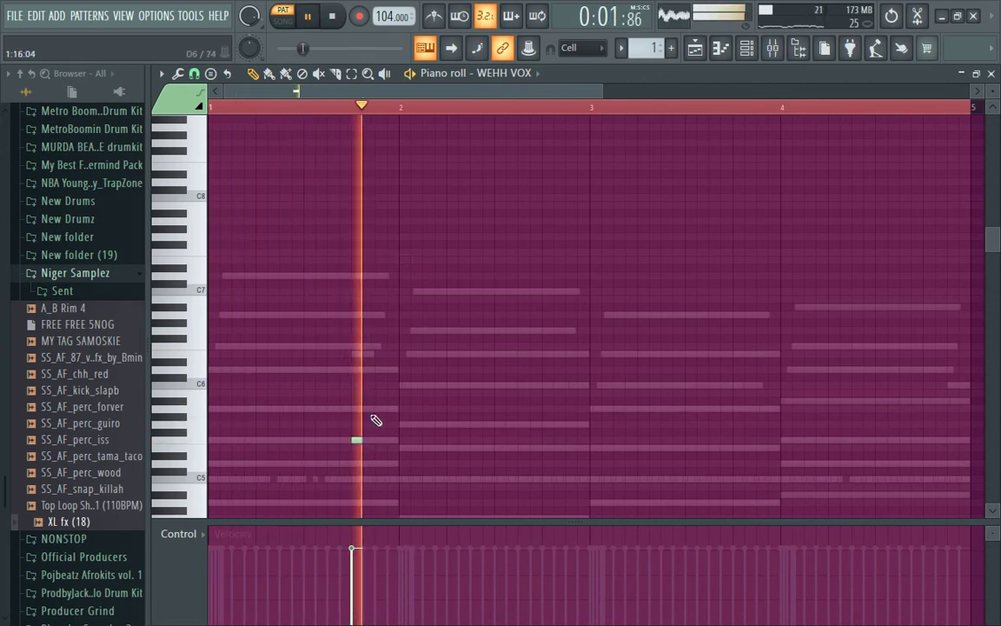
pyautogui.press('space')
pyautogui.doubleClick(357, 440)
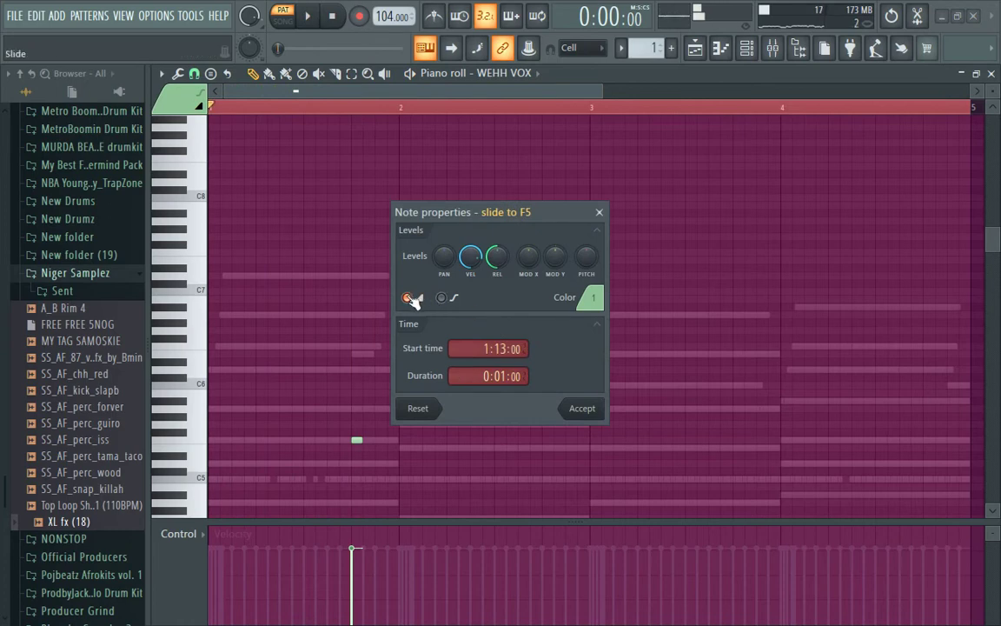
pyautogui.click(589, 410)
# Step: Lengthen the WEHH VOX note at step 13 of bar 1 to four steps and move it to C#5
pyautogui.press('space')
pyautogui.moveTo(362, 440); pyautogui.dragTo(387, 466)
pyautogui.press('space')
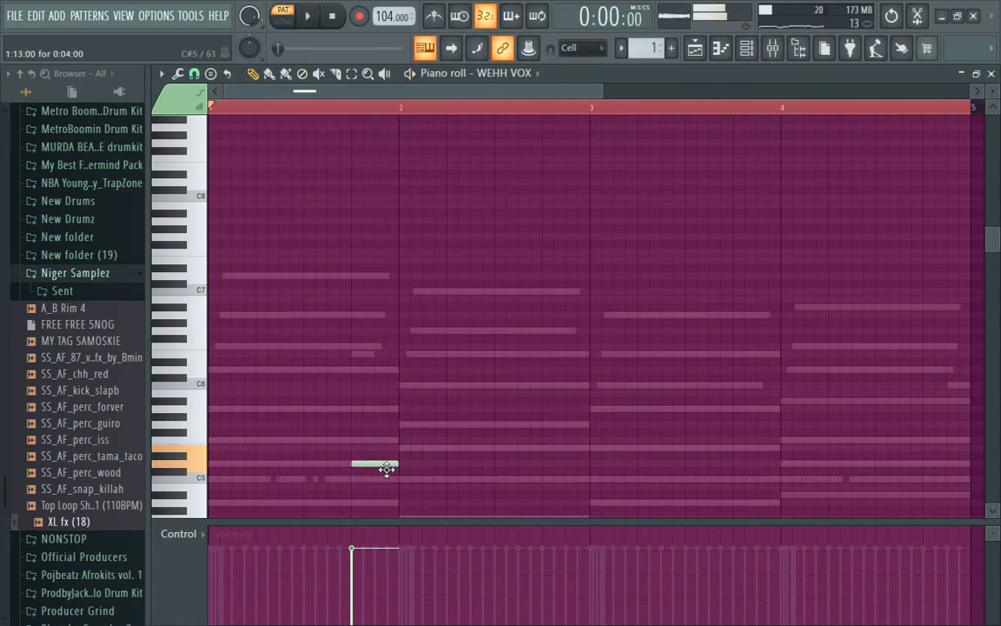
pyautogui.scroll(-3, 386, 490)
pyautogui.press('space')
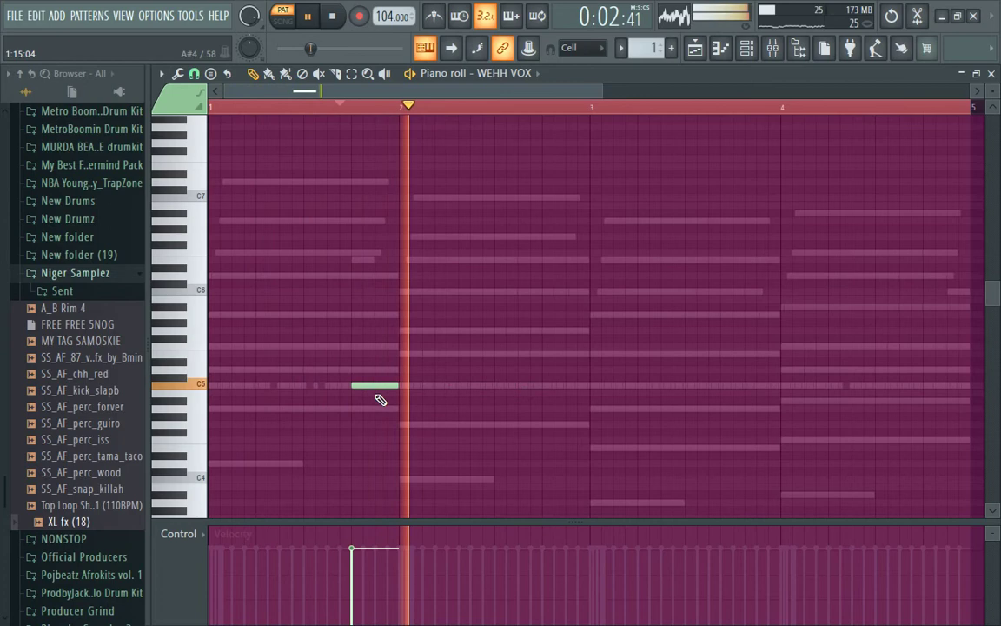
pyautogui.moveTo(376, 386); pyautogui.dragTo(369, 372)
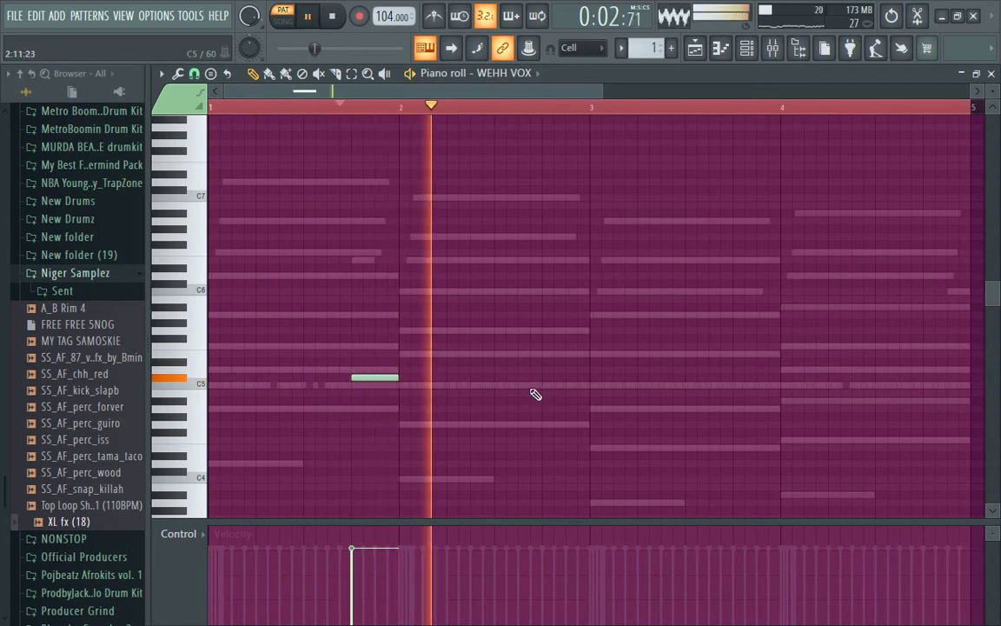
# Step: Add a four-step C#4 WEHH VOX note at step 13 of bar 2 and play it
pyautogui.click(565, 425)
pyautogui.press('space')
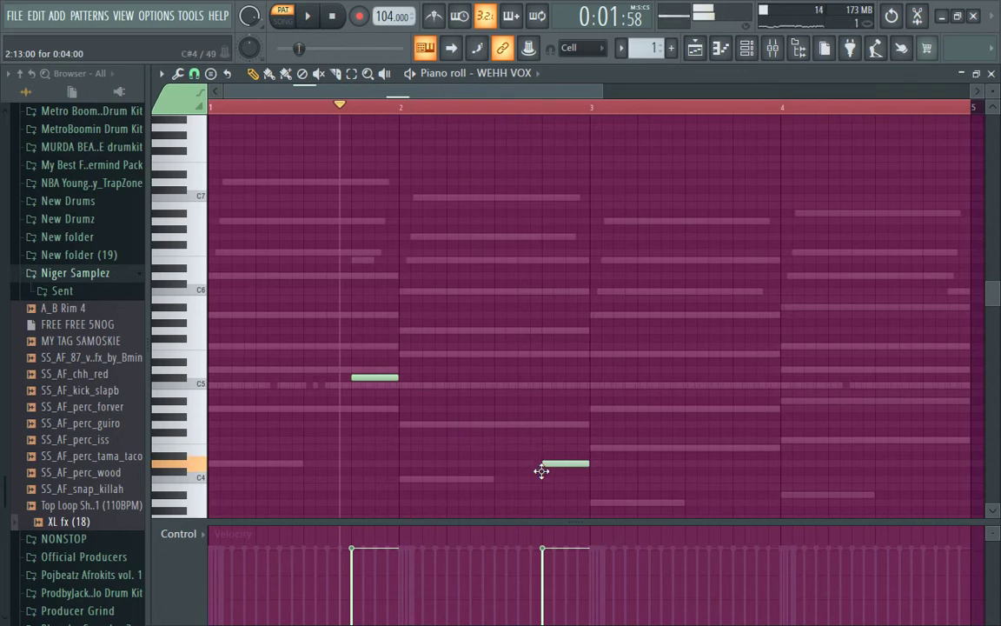
pyautogui.press('space')
pyautogui.scroll(-2, 874, 235)
pyautogui.scroll(-1, 875, 235)
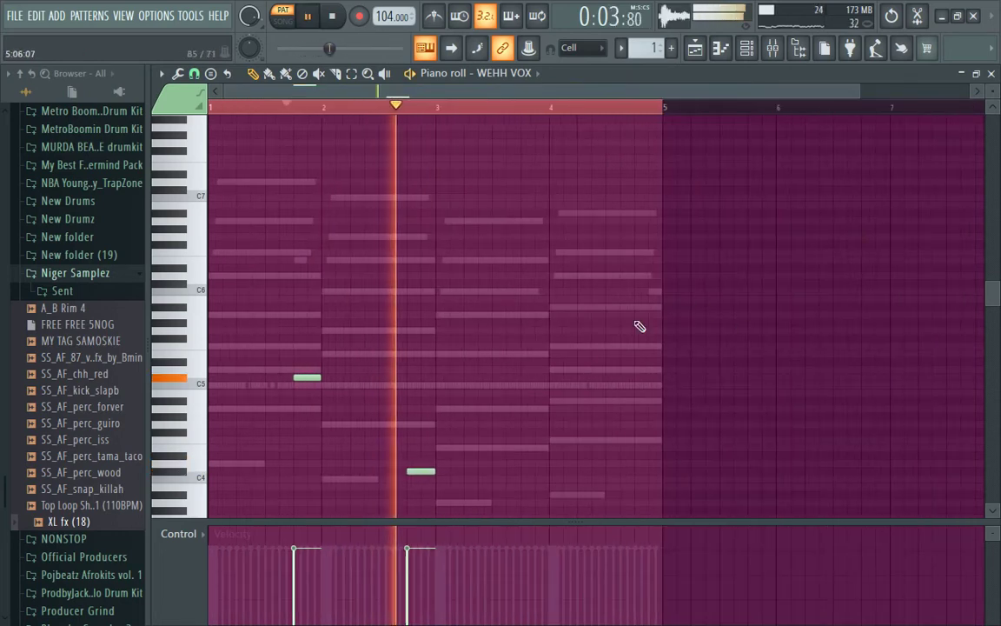
# Step: Move the WEHH VOX note at step 13 of bar 2 up to C#5 and play the pattern
pyautogui.press('space')
pyautogui.press('space')
pyautogui.moveTo(419, 470); pyautogui.dragTo(421, 423)
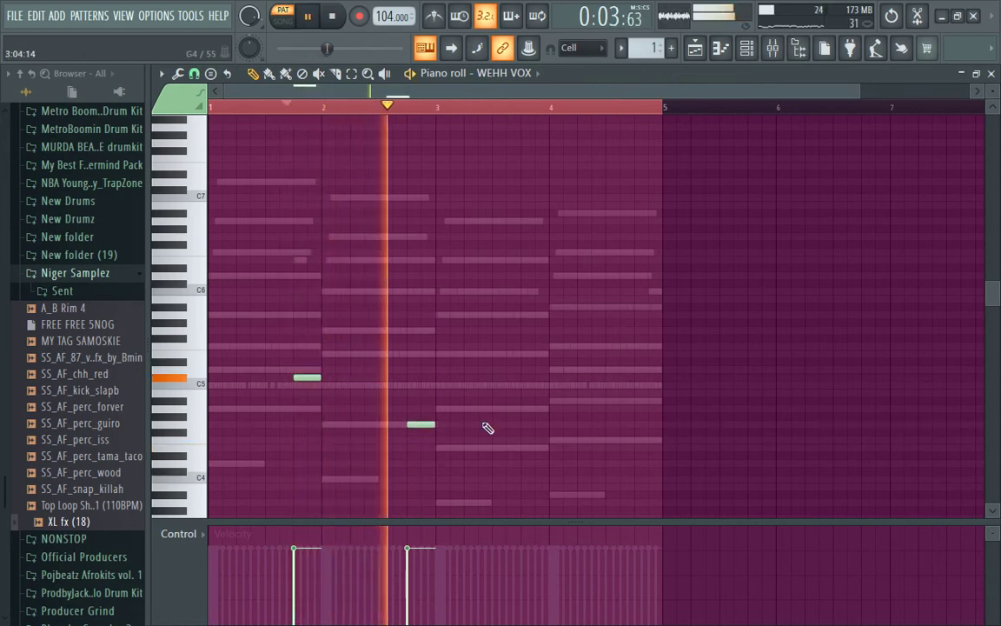
pyautogui.press('space')
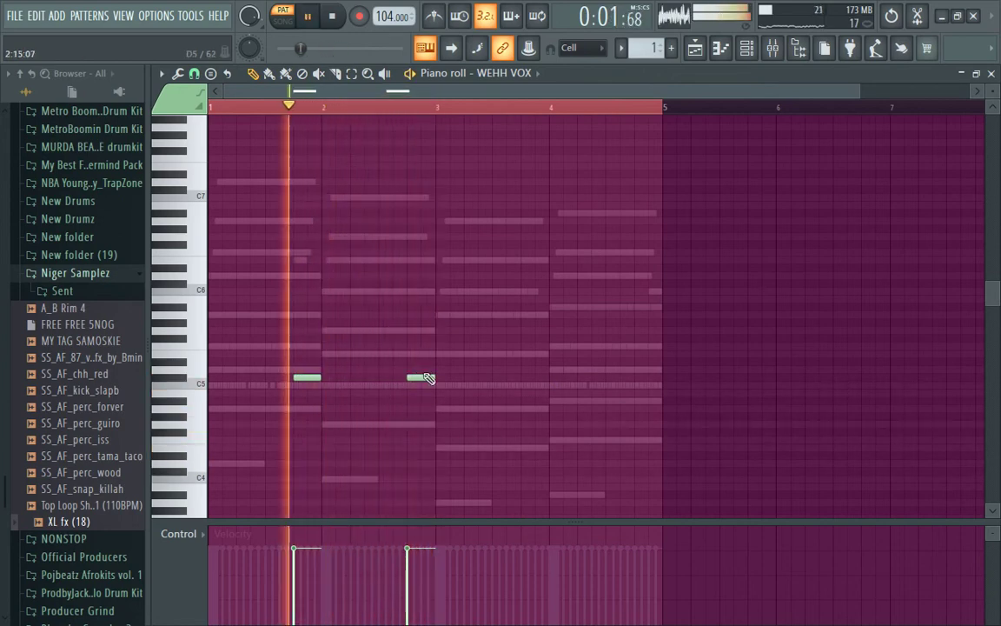
# Step: Add four-step C#5 WEHH VOX notes at step 13 of bars 3 and 4
pyautogui.click(465, 347)
pyautogui.rightClick(467, 347)
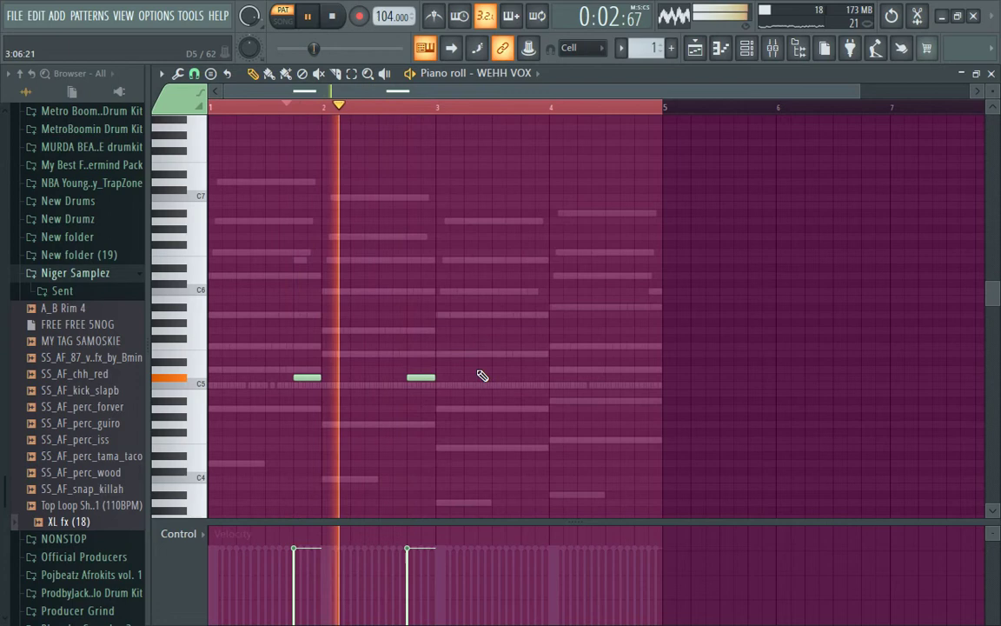
pyautogui.click(529, 379)
pyautogui.click(641, 379)
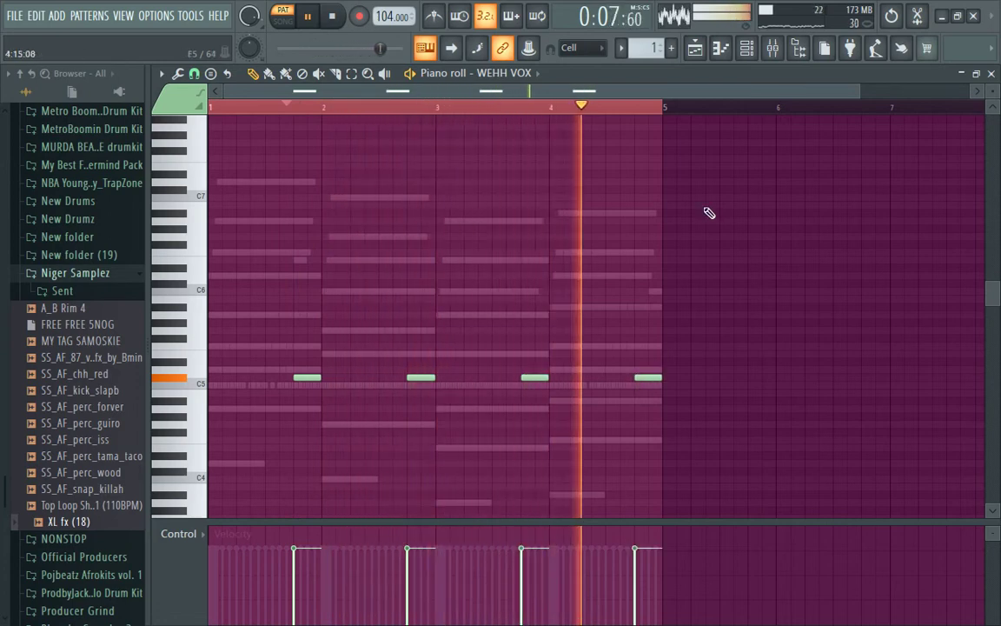
# Step: Set the tempo to 103 BPM and open the Nexus #4 instrument to audition its sound
pyautogui.click(746, 47)
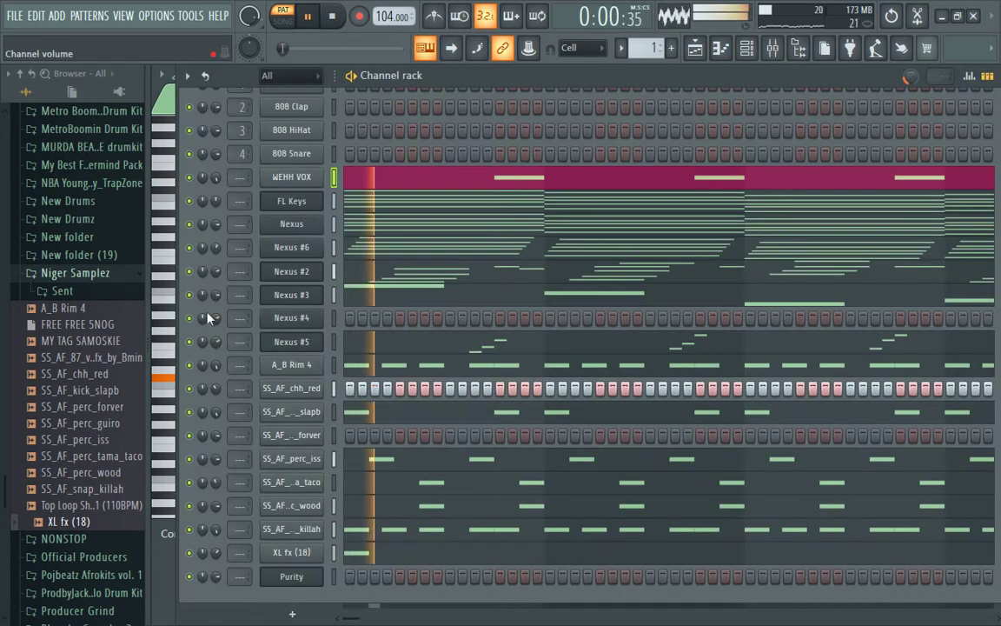
pyautogui.scroll(-1, 391, 11)
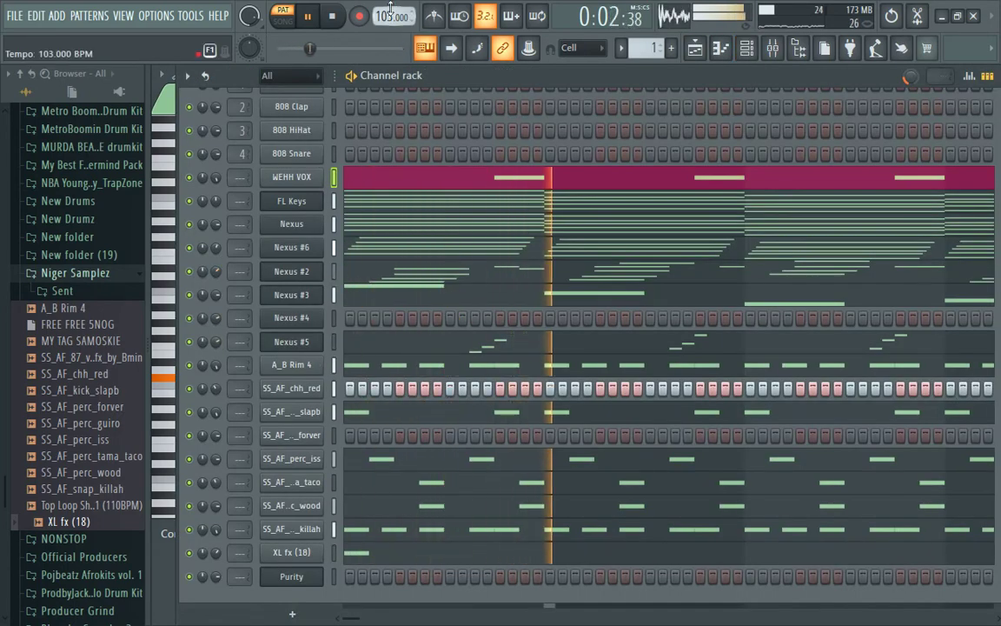
pyautogui.click(306, 318)
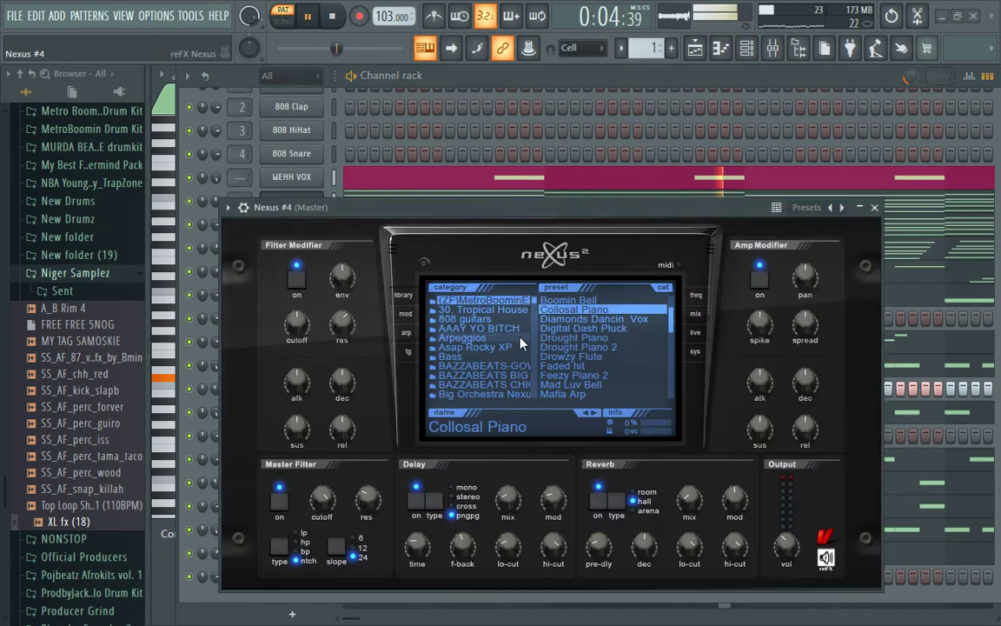
pyautogui.click(624, 80)
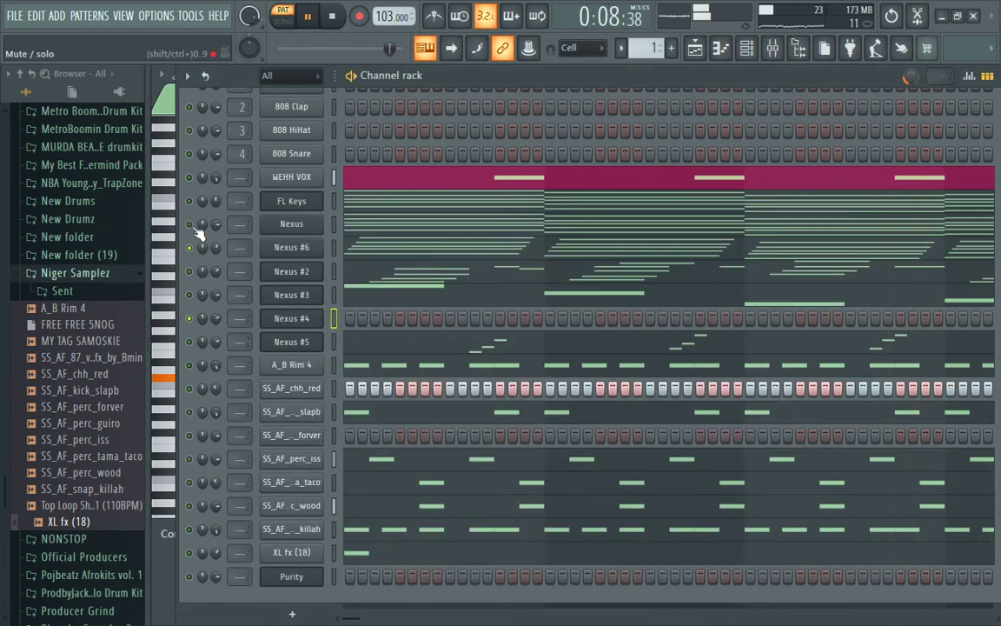
# Step: In the Nexus #4 piano roll, place four-step notes A5 and G5 at steps 9 and 13 of bar 1 and E5 starting bar 2
pyautogui.rightClick(296, 318)
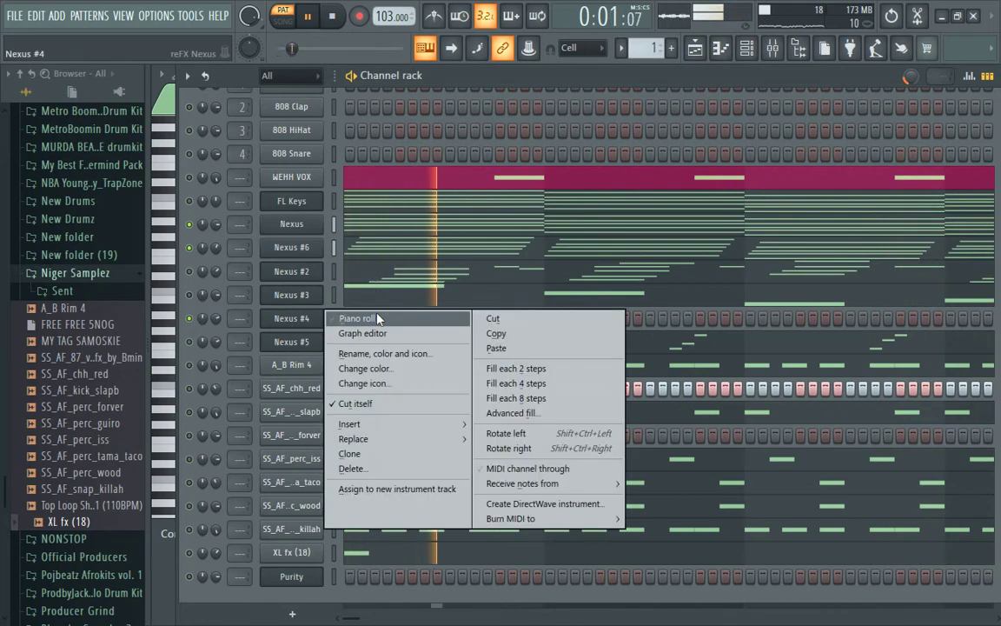
pyautogui.click(338, 281)
pyautogui.press('space')
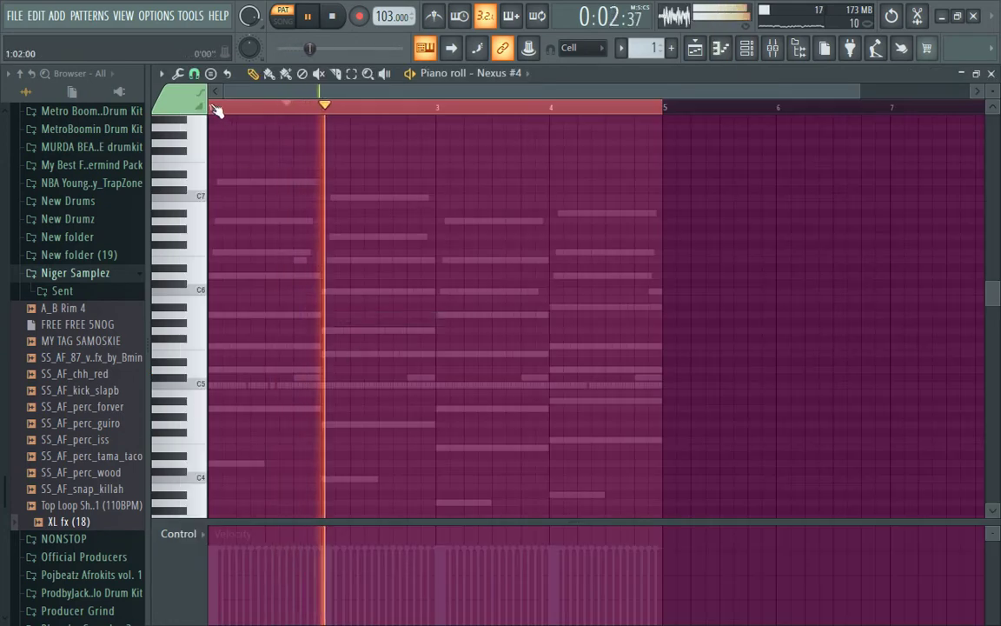
pyautogui.click(217, 107)
pyautogui.press('space')
pyautogui.click(268, 315)
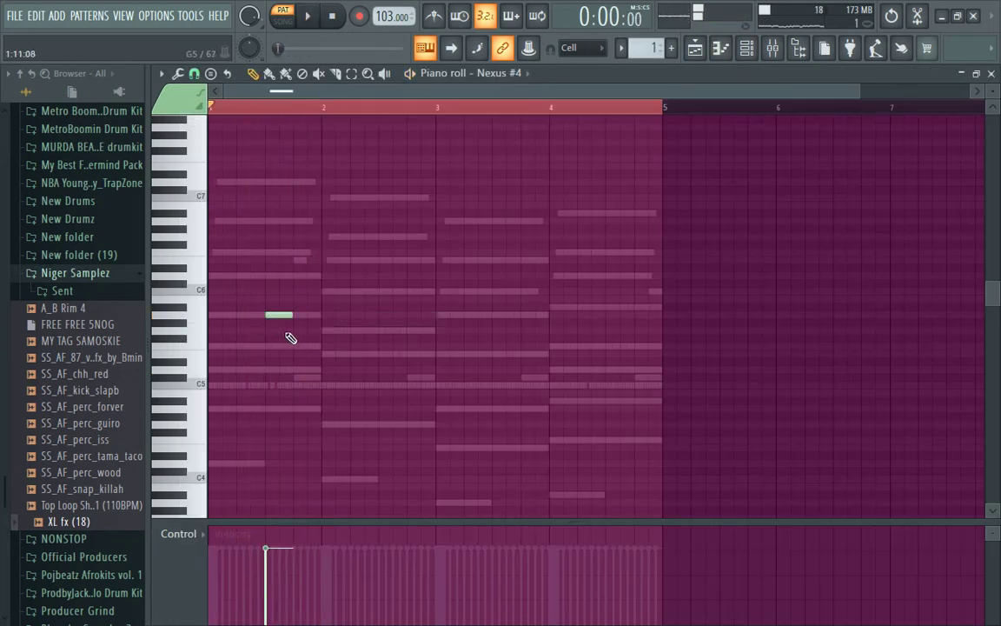
pyautogui.press('space')
pyautogui.moveTo(300, 341); pyautogui.dragTo(333, 356)
pyautogui.click(333, 348)
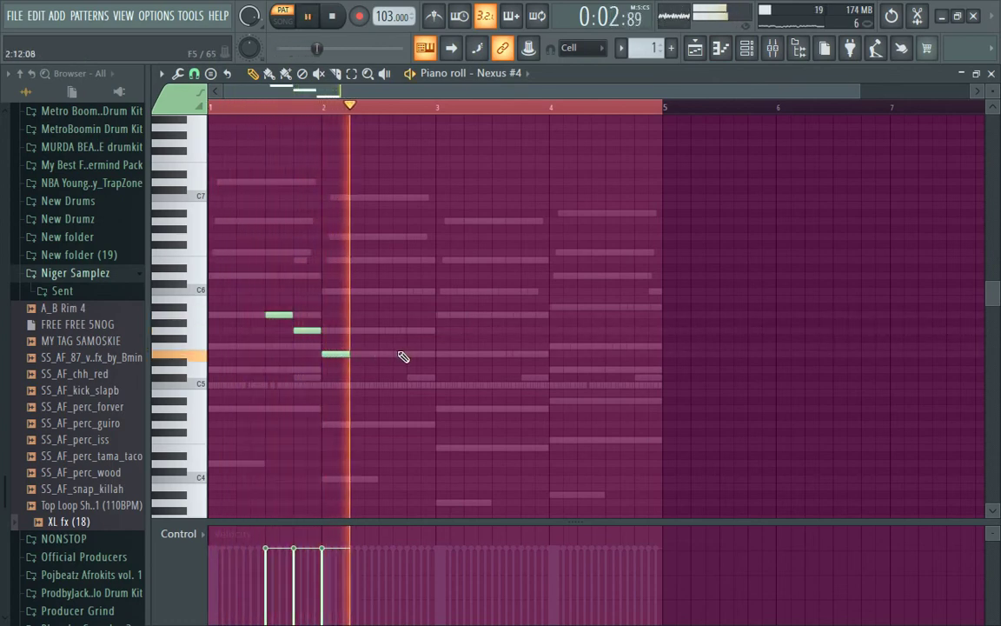
# Step: Continue the Nexus #4 melody with four-step notes E5 and G5 in bar 2, A5, A5 and E5 in bar 3, and F5 starting bar 4
pyautogui.click(384, 355)
pyautogui.click(415, 331)
pyautogui.click(439, 315)
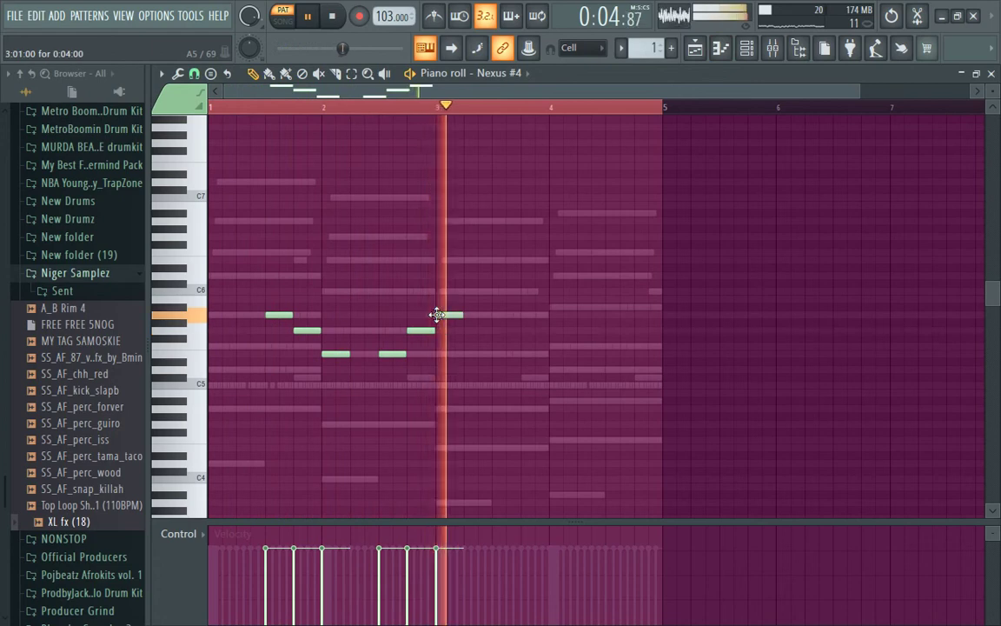
pyautogui.click(495, 286)
pyautogui.press('space')
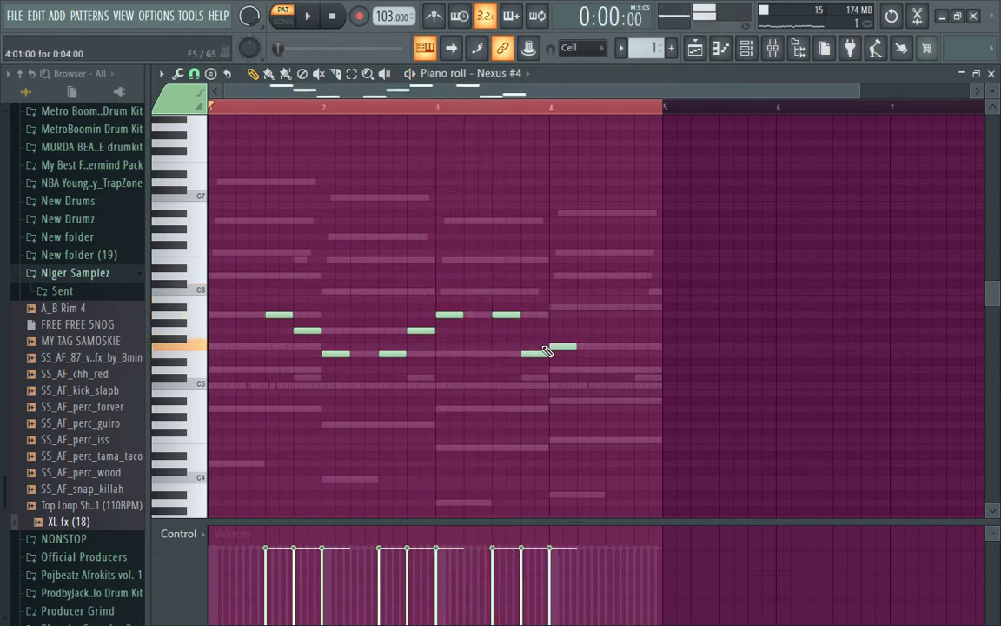
# Step: Add Nexus #4 notes D5 at step 1 and F5 at step 7 of bar 1, C5 at step 7 of bar 2 and C6 at step 7 of bar 3
pyautogui.click(261, 347)
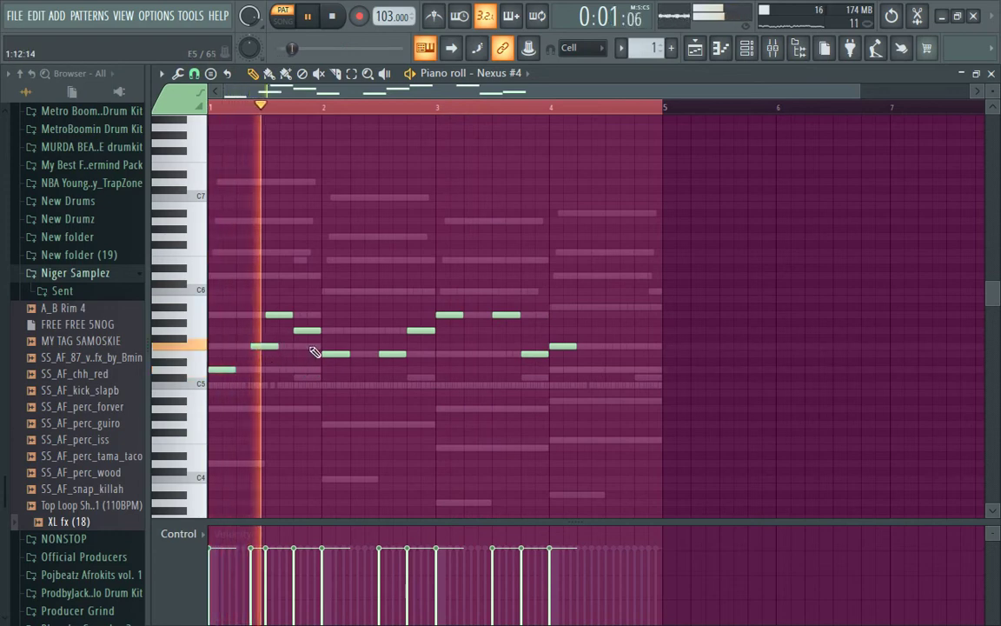
pyautogui.click(374, 386)
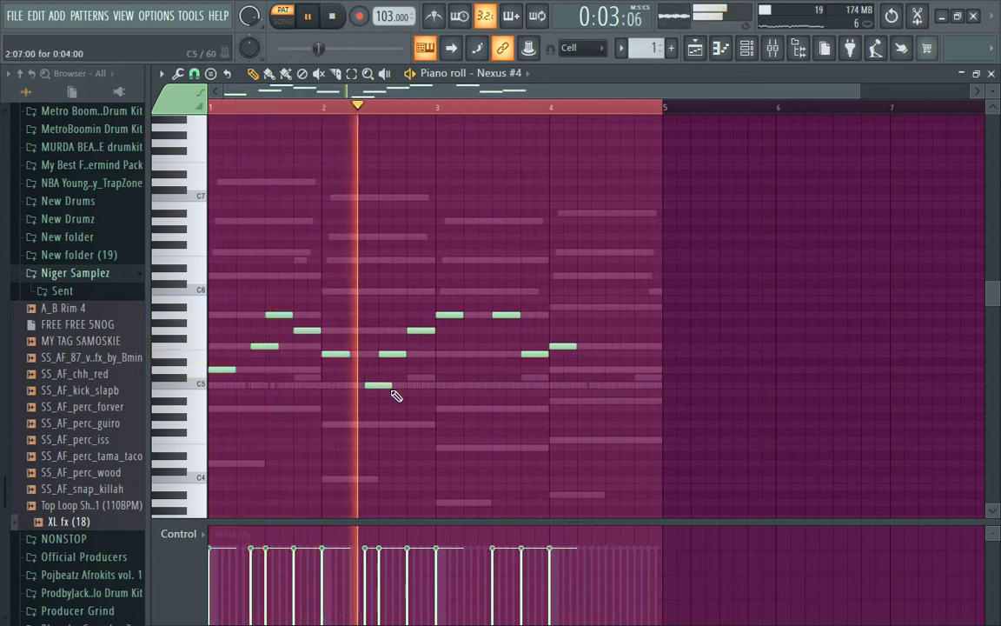
pyautogui.click(489, 292)
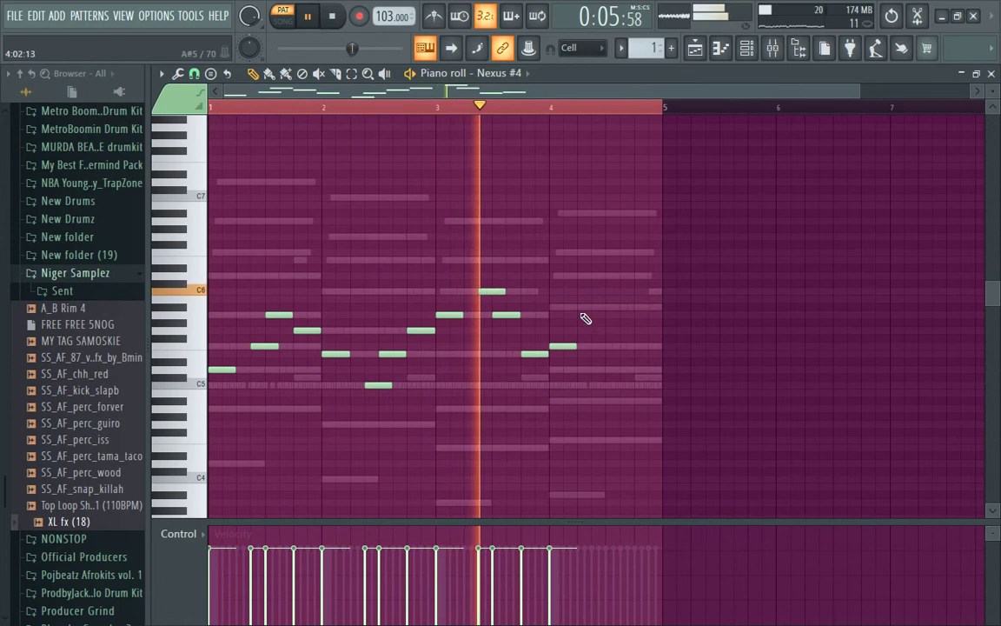
# Step: Add Nexus #4 notes A#5, A5 and F5 at steps 11, 13 and 15 of bar 4, ending the last one at the bar line
pyautogui.click(631, 308)
pyautogui.click(643, 315)
pyautogui.click(655, 346)
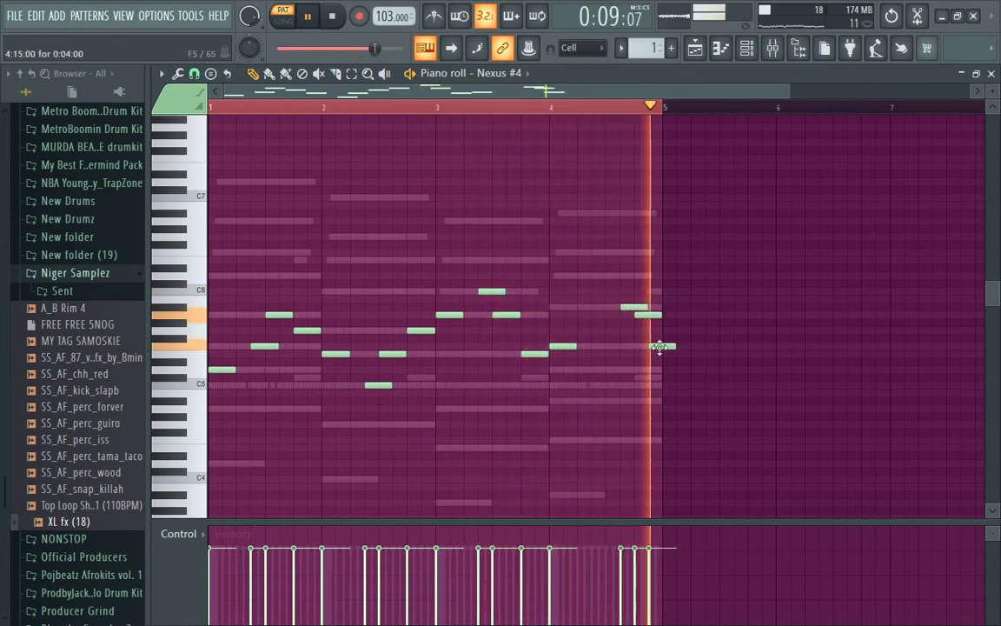
pyautogui.press('space')
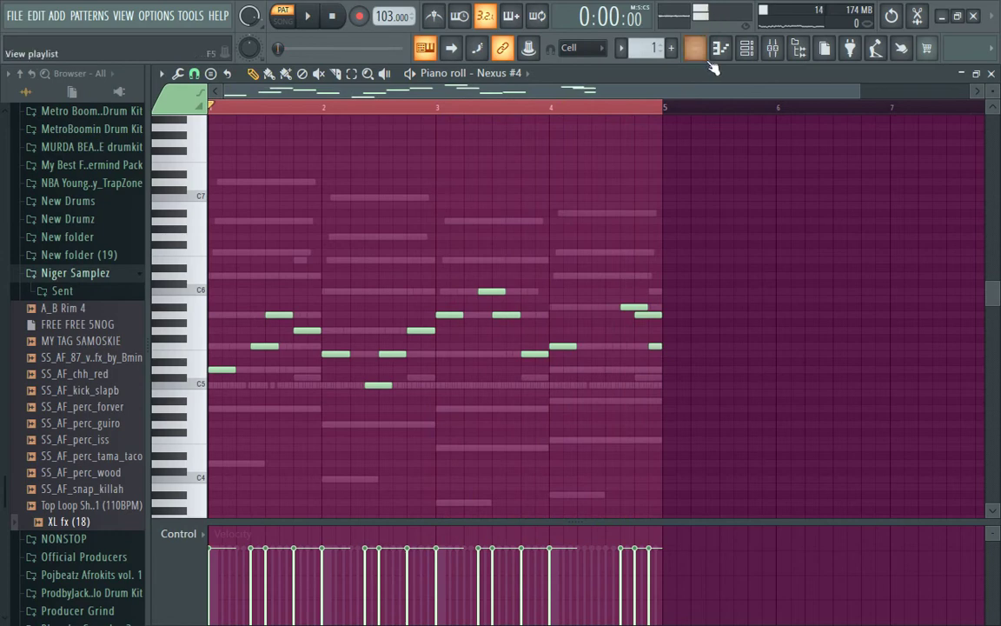
# Step: Set the Nexus #4 channel volume to about 93% and unmute all channels to play the full beat
pyautogui.click(747, 56)
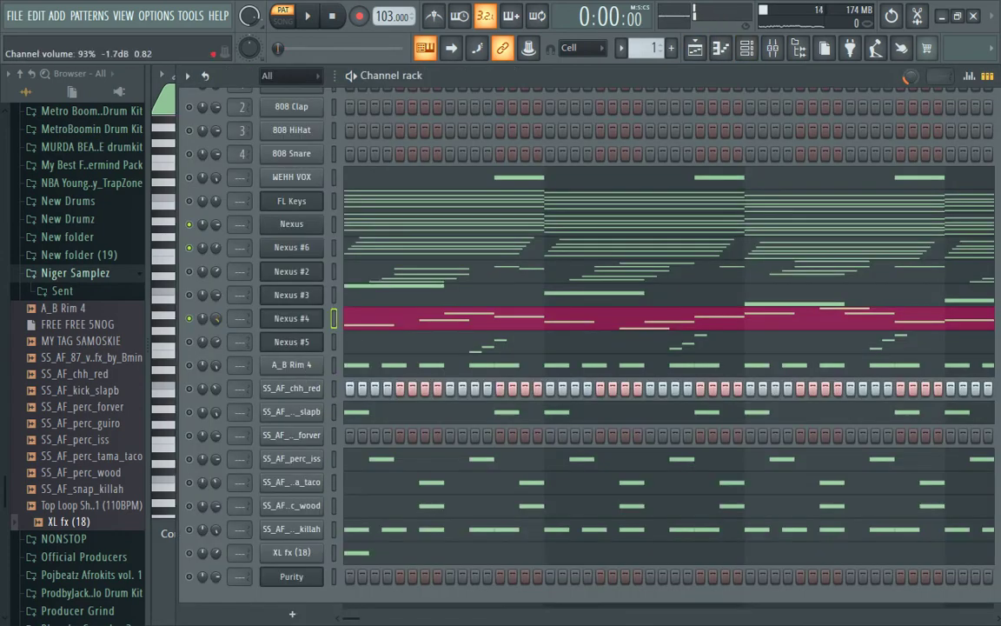
pyautogui.press('space')
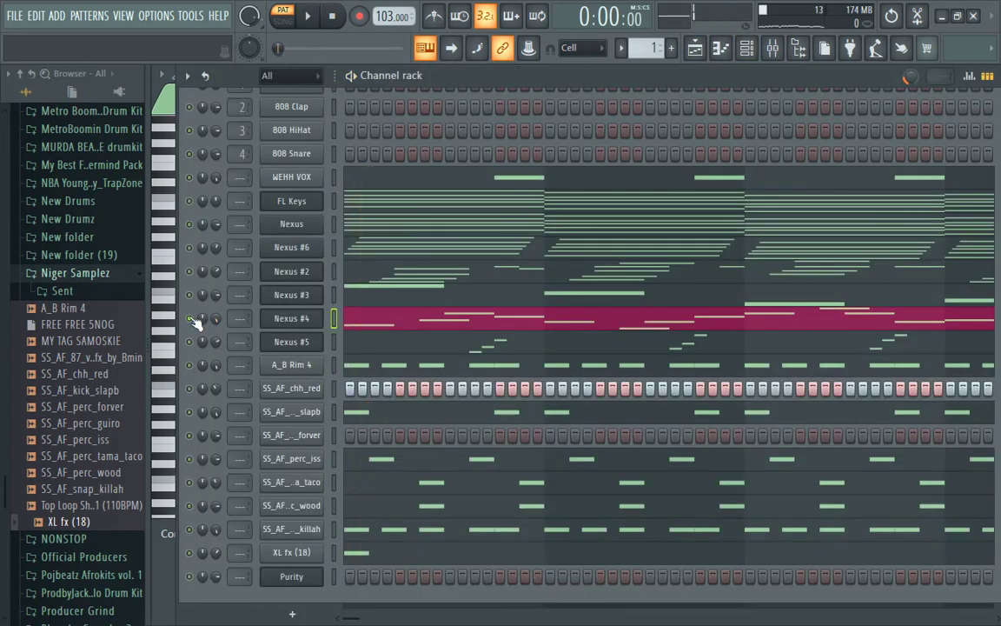
pyautogui.press('space')
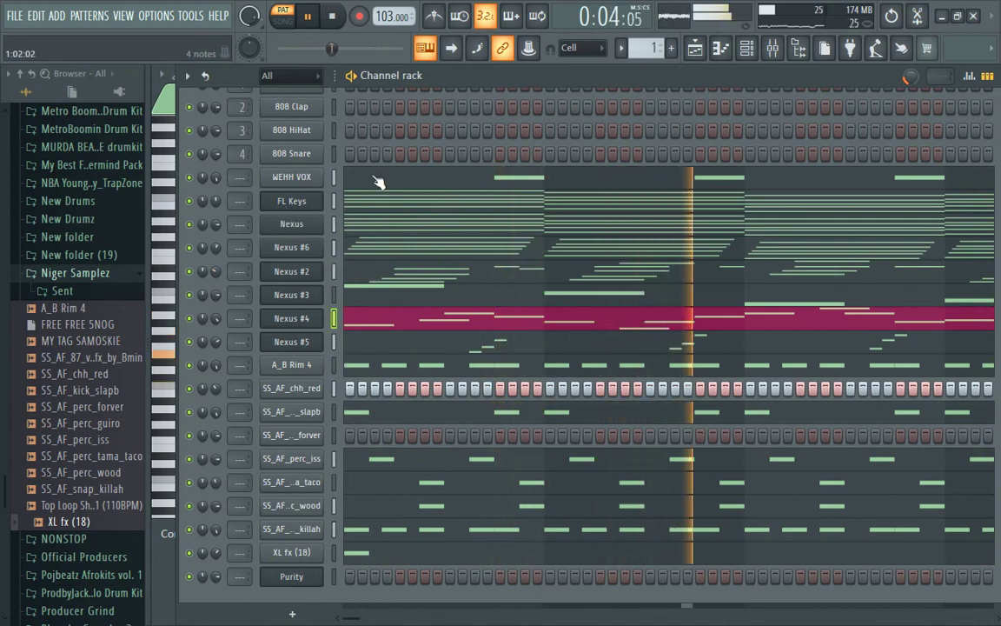
# Step: Open the playlist and split Pattern 1 by channel
pyautogui.click(696, 48)
pyautogui.rightClick(160, 128)
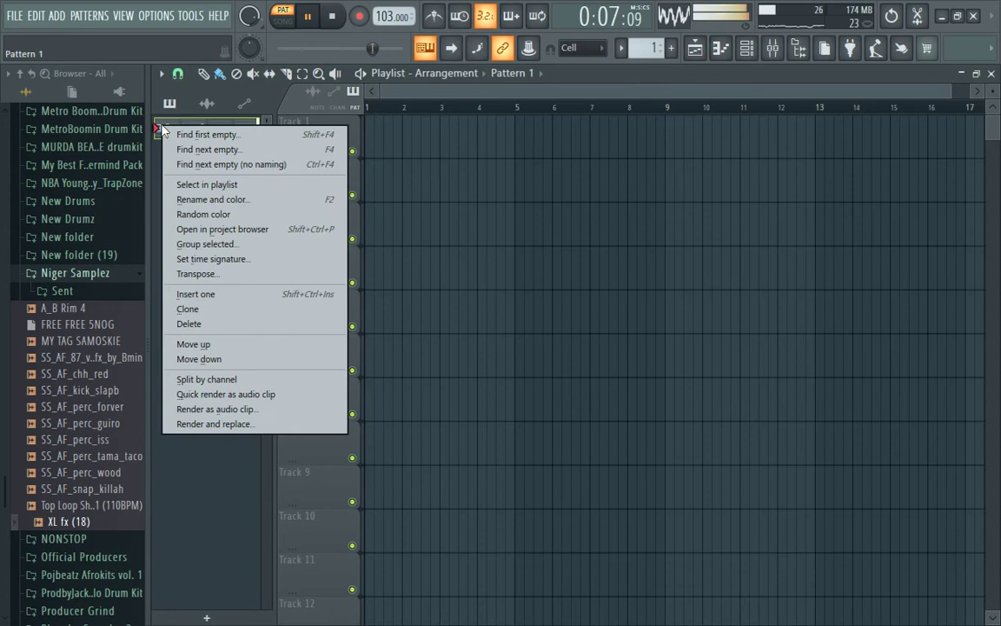
pyautogui.click(231, 381)
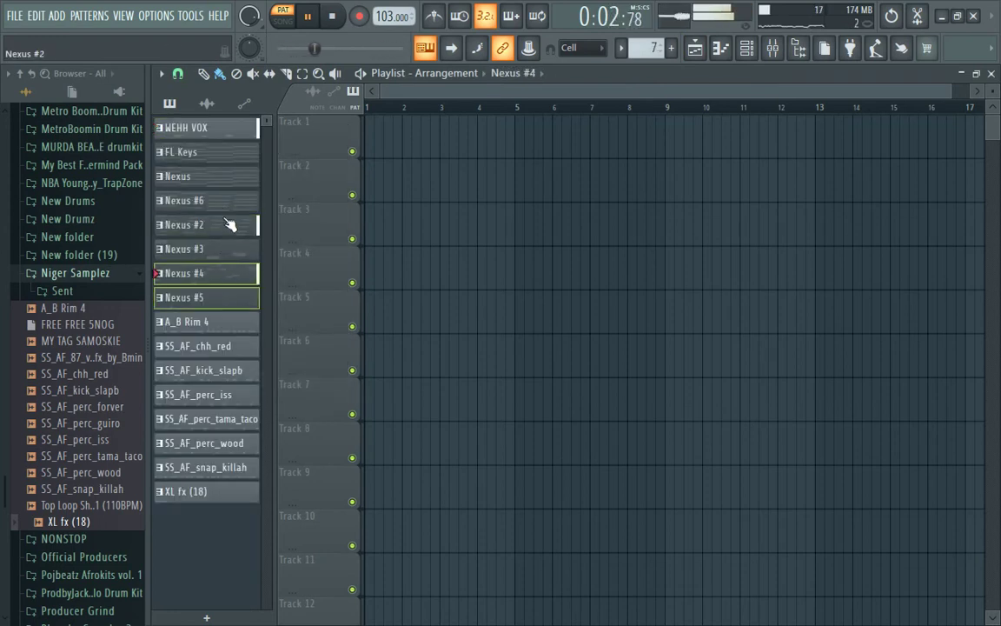
# Step: Place the FL Keys, Nexus, Nexus #6, Nexus #4 and Nexus #5 patterns at bar 1 on tracks 1 to 5 and play the song
pyautogui.moveTo(219, 163); pyautogui.dragTo(369, 153)
pyautogui.moveTo(590, 180); pyautogui.dragTo(725, 222)
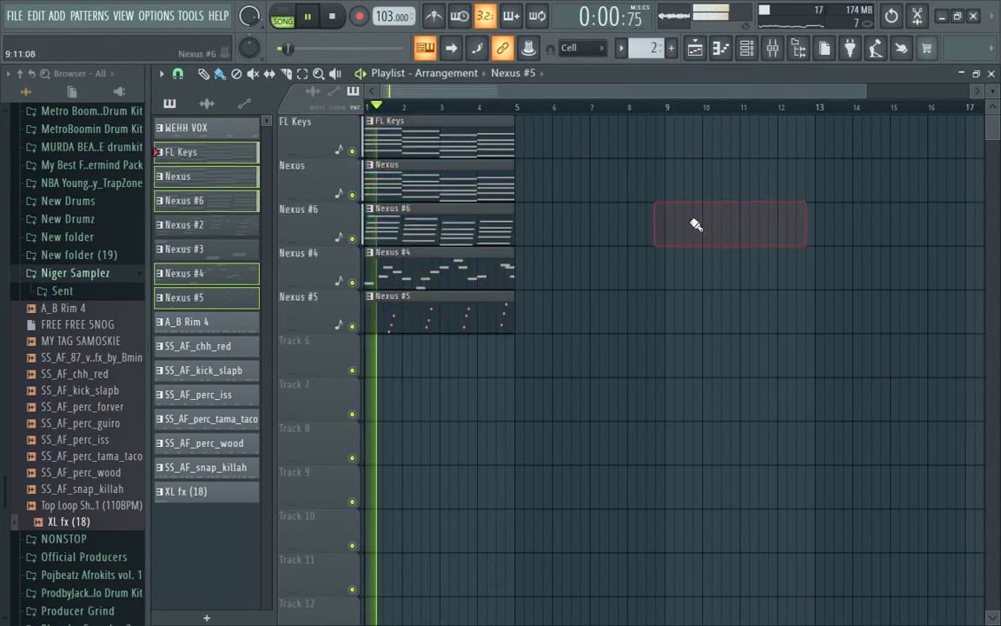
# Step: Select all the channel patterns, place them together at bar 5 on tracks 1 to 16 and duplicate the block at bar 9
pyautogui.click(209, 418)
pyautogui.click(215, 469)
pyautogui.keyDown('ctrl'); pyautogui.click(219, 444); pyautogui.keyUp('ctrl')
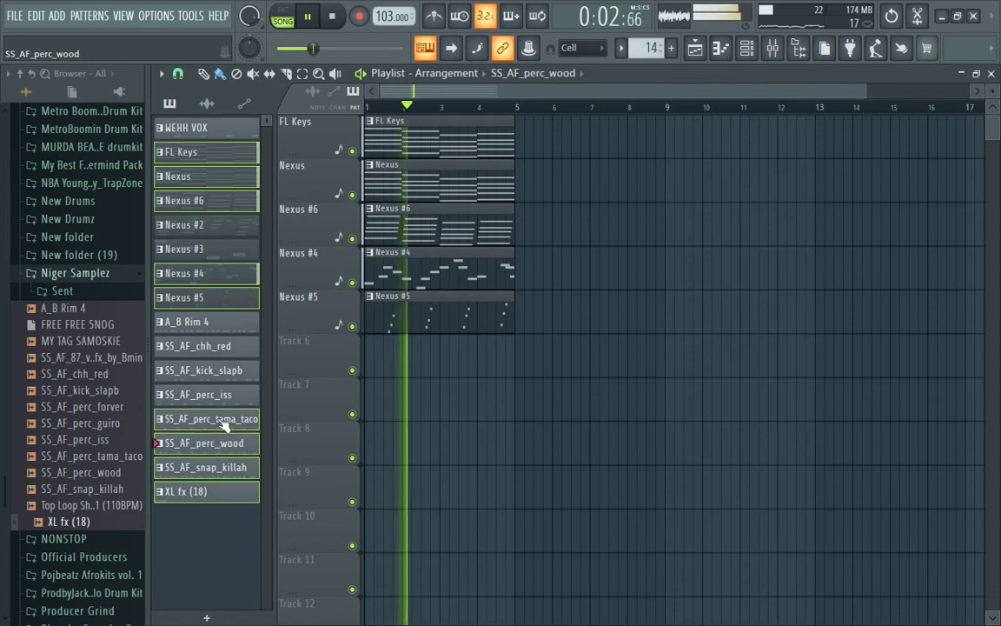
pyautogui.keyDown('ctrl'); pyautogui.click(221, 396); pyautogui.keyUp('ctrl')
pyautogui.keyDown('ctrl'); pyautogui.click(222, 372); pyautogui.keyUp('ctrl')
pyautogui.keyDown('ctrl'); pyautogui.click(221, 347); pyautogui.keyUp('ctrl')
pyautogui.keyDown('ctrl'); pyautogui.click(219, 322); pyautogui.keyUp('ctrl')
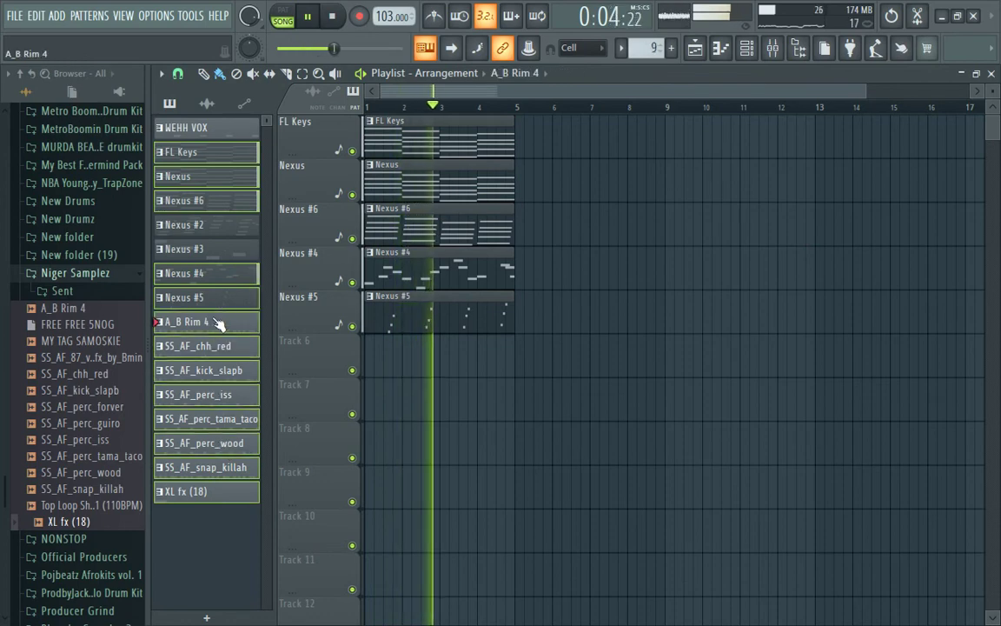
pyautogui.click(217, 224)
pyautogui.keyDown('ctrl'); pyautogui.click(209, 132); pyautogui.keyUp('ctrl')
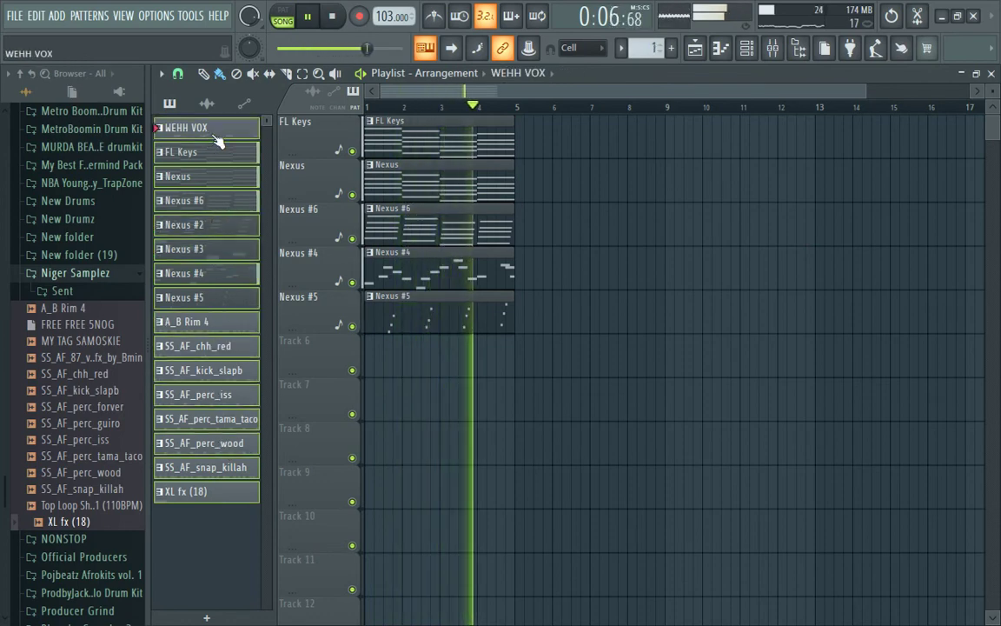
pyautogui.moveTo(218, 139); pyautogui.dragTo(764, 142)
pyautogui.moveTo(791, 197); pyautogui.dragTo(716, 205)
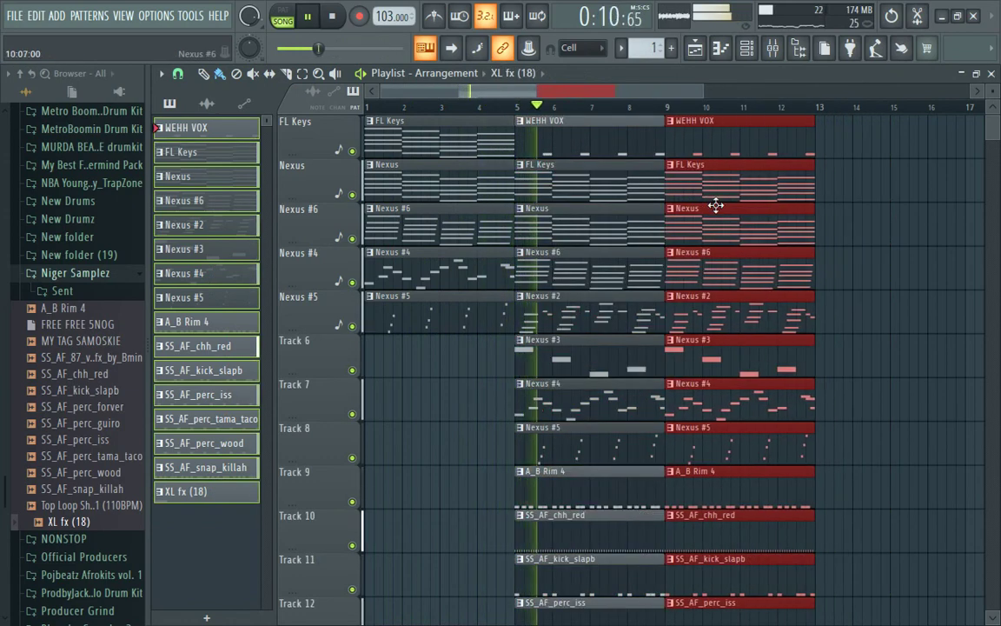
# Step: Select all clips in bars 5 to 12 and duplicate them to bars 13 to 20
pyautogui.scroll(-3, 713, 103)
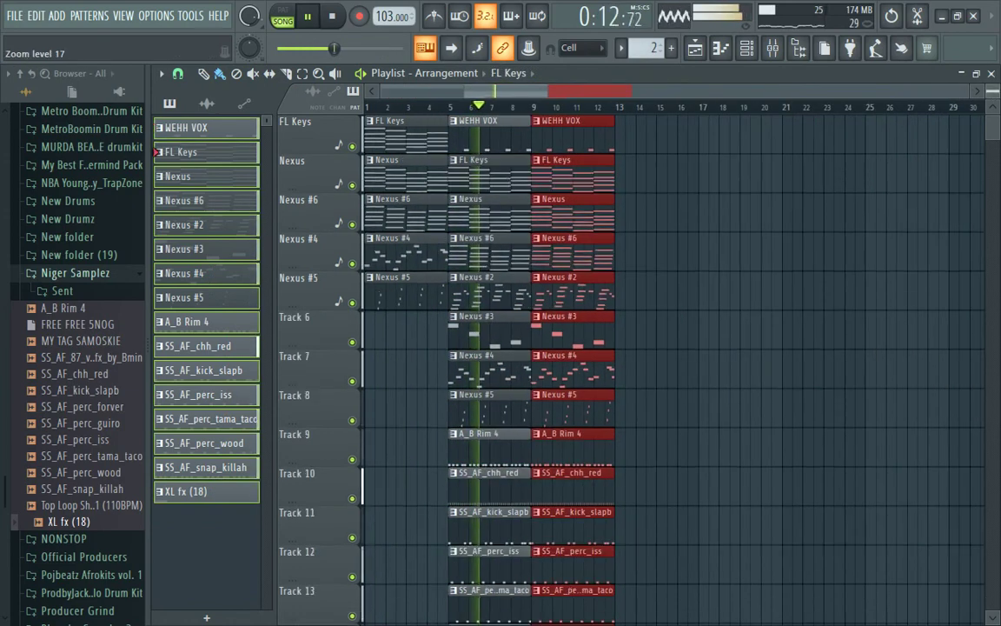
pyautogui.scroll(-4, 775, 254)
pyautogui.click(723, 274)
pyautogui.rightClick(721, 283)
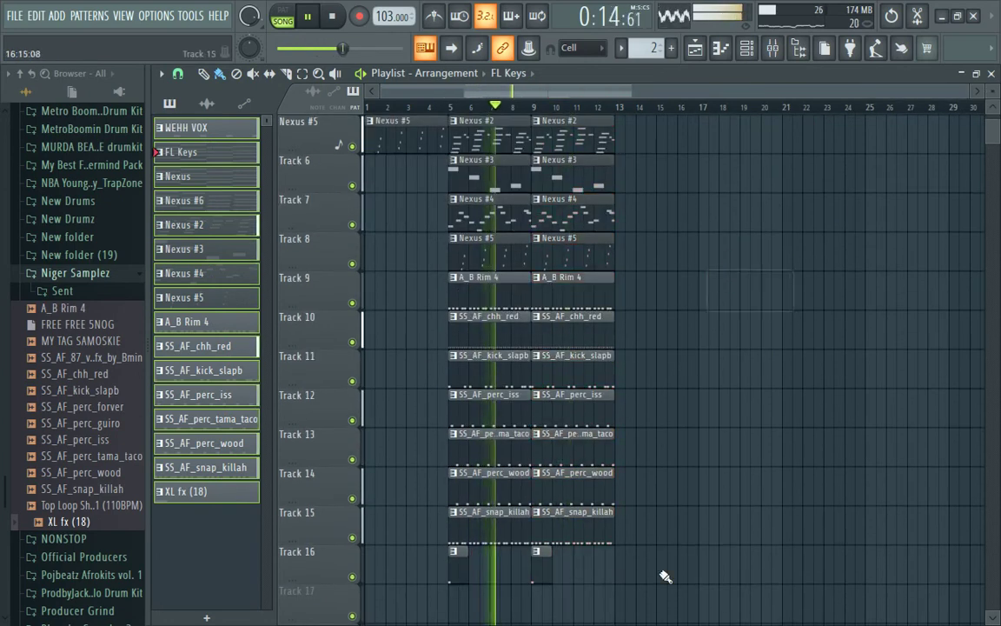
pyautogui.rightClick(735, 398)
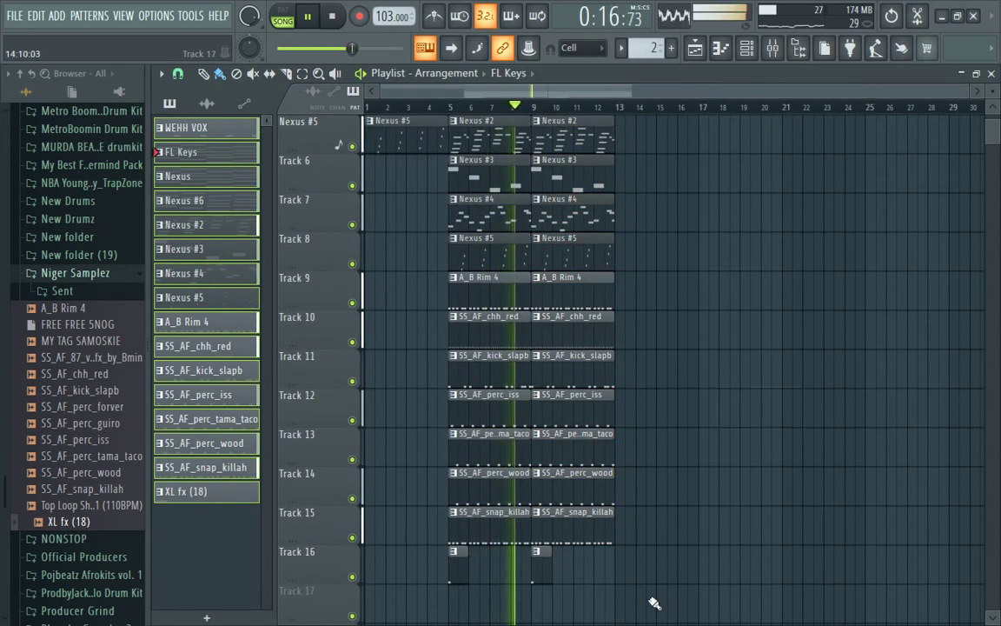
pyautogui.moveTo(648, 601)
pyautogui.mouseDown()
pyautogui.moveTo(476, 108)
pyautogui.moveTo(478, 116)
pyautogui.moveTo(735, 150)
pyautogui.moveTo(663, 150)
pyautogui.mouseUp()
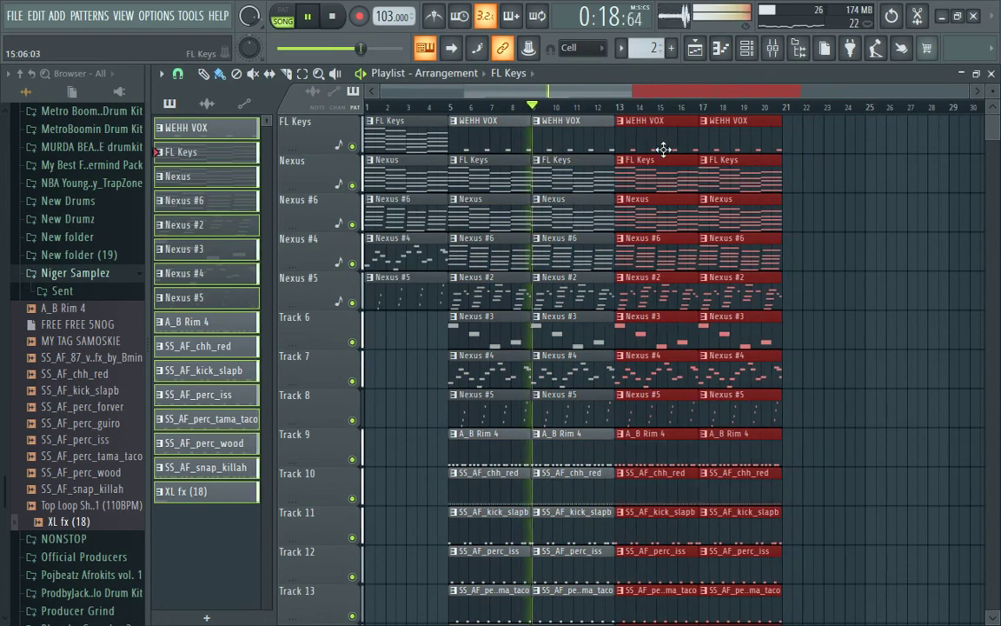
pyautogui.scroll(-2, 492, 374)
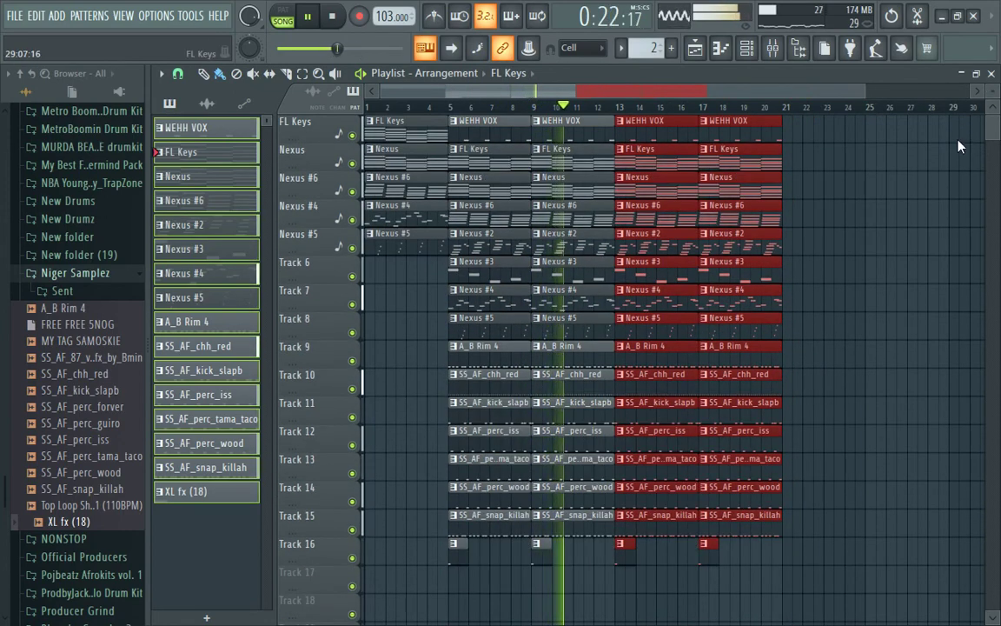
# Step: Save the project in the FLP PROJECTS folder as ffffsaaaaaaaaaaaaaaaa
pyautogui.hotkey('ctrl', 's')
pyautogui.write('ffffsaaaaa')
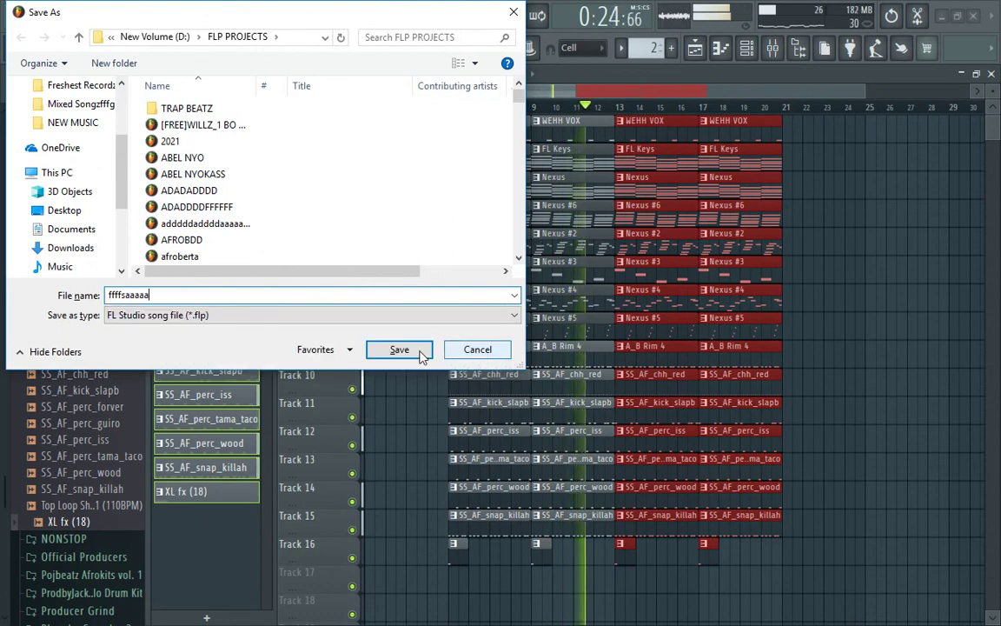
pyautogui.write('aaaaaaaaaaa')
pyautogui.click(399, 349)
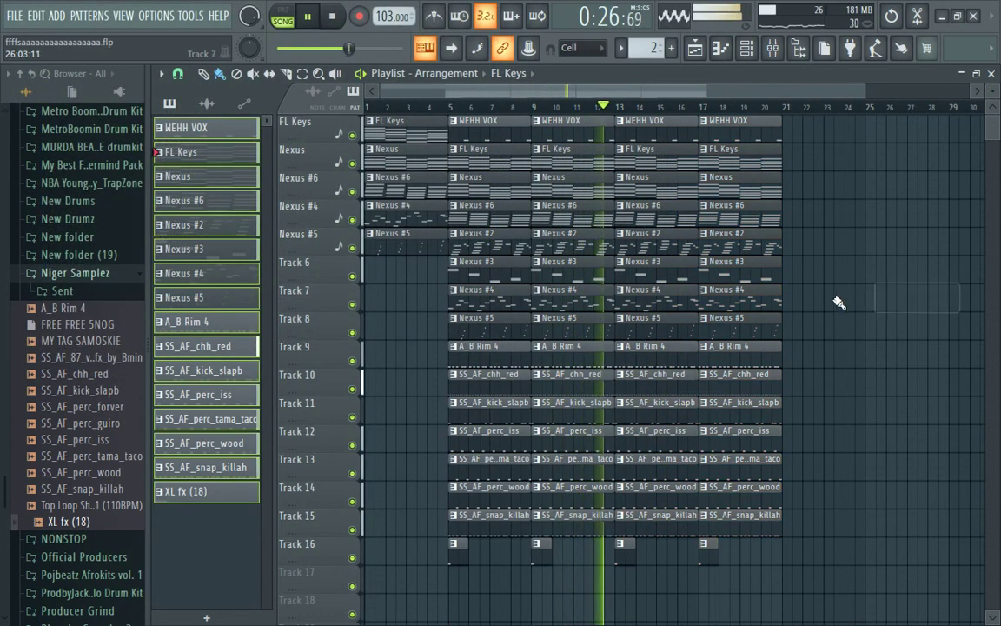
# Step: Delete the FL Keys, Nexus and Nexus #6 clips at bar 13 and Nexus #2 and Nexus #4 at bar 17, and stop playback
pyautogui.rightClick(644, 189)
pyautogui.rightClick(644, 161)
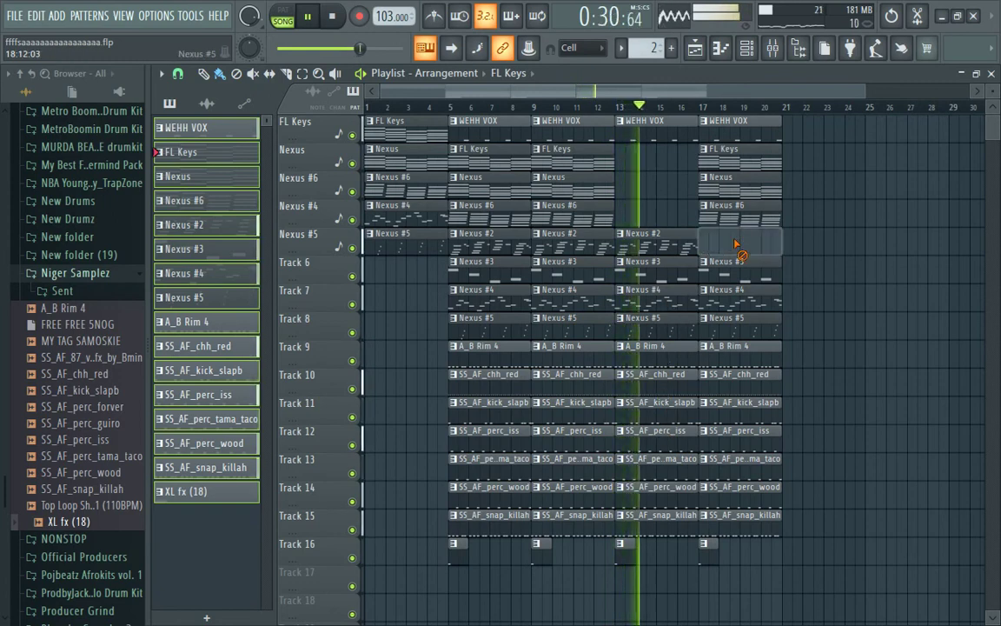
pyautogui.rightClick(745, 295)
pyautogui.click(817, 295)
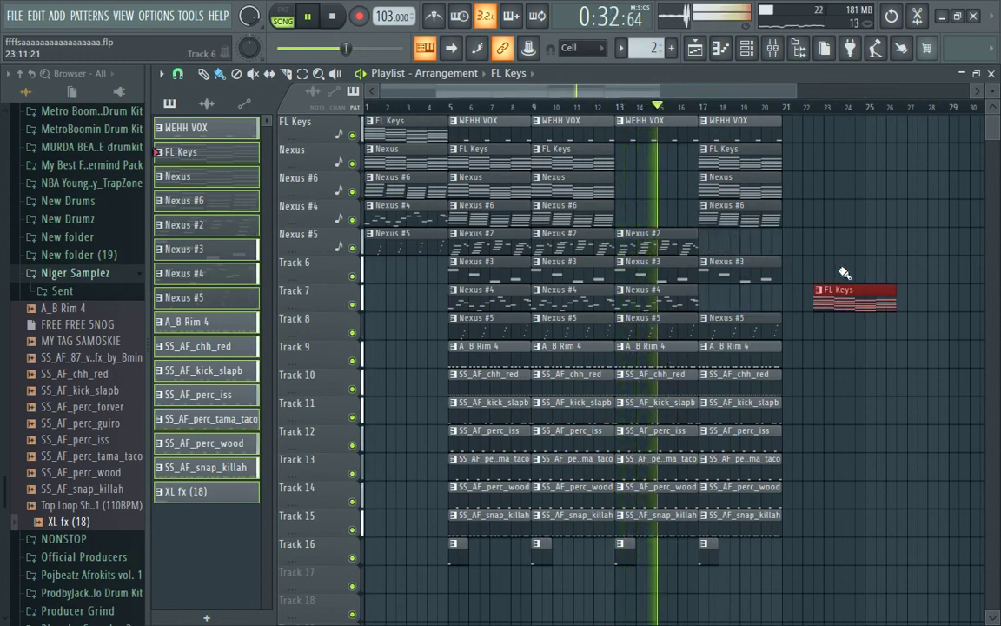
pyautogui.rightClick(836, 296)
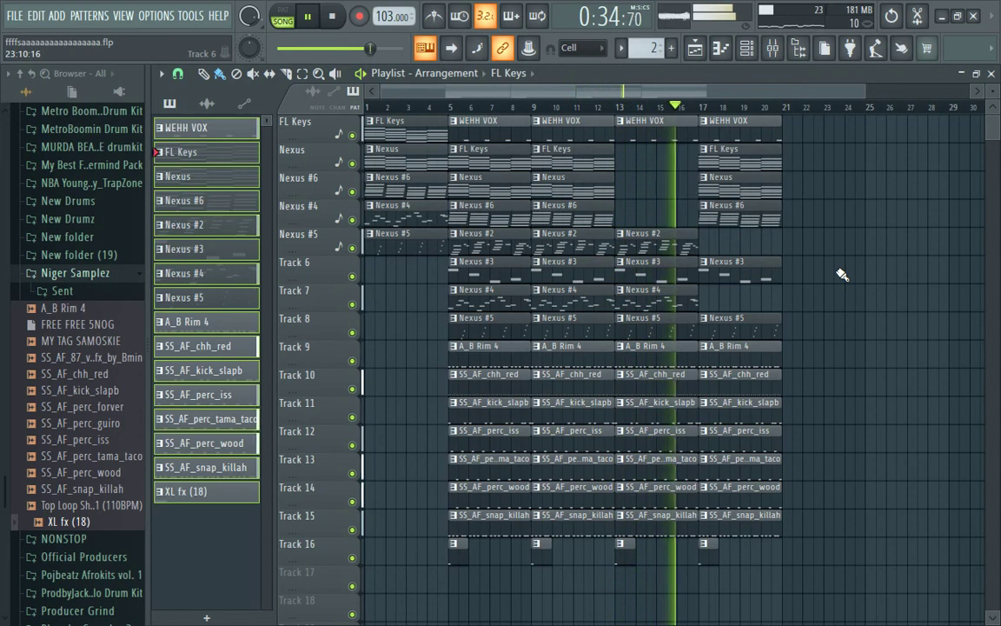
pyautogui.rightClick(867, 269)
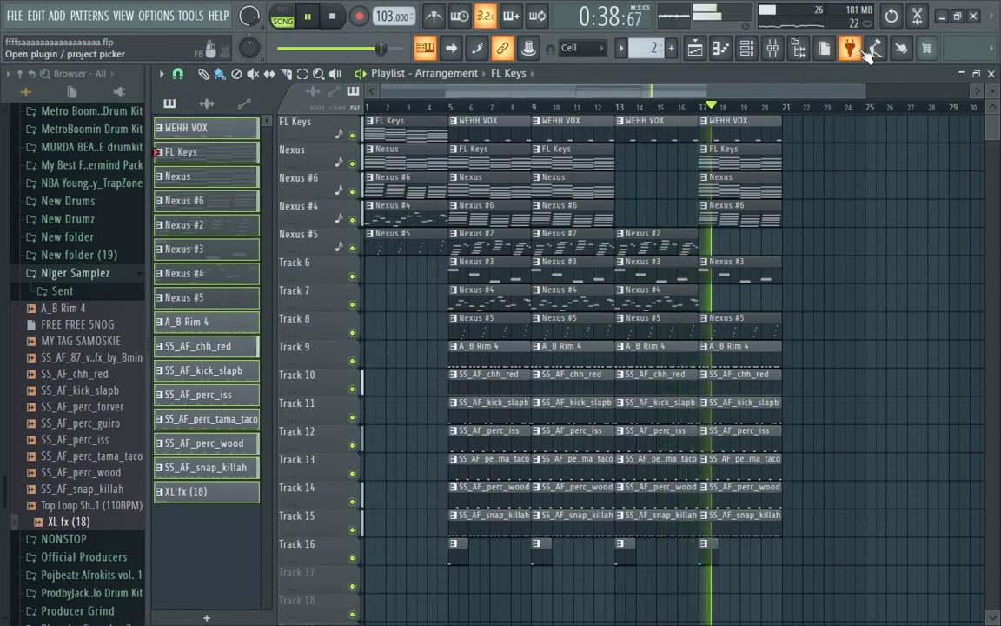
pyautogui.press('space')
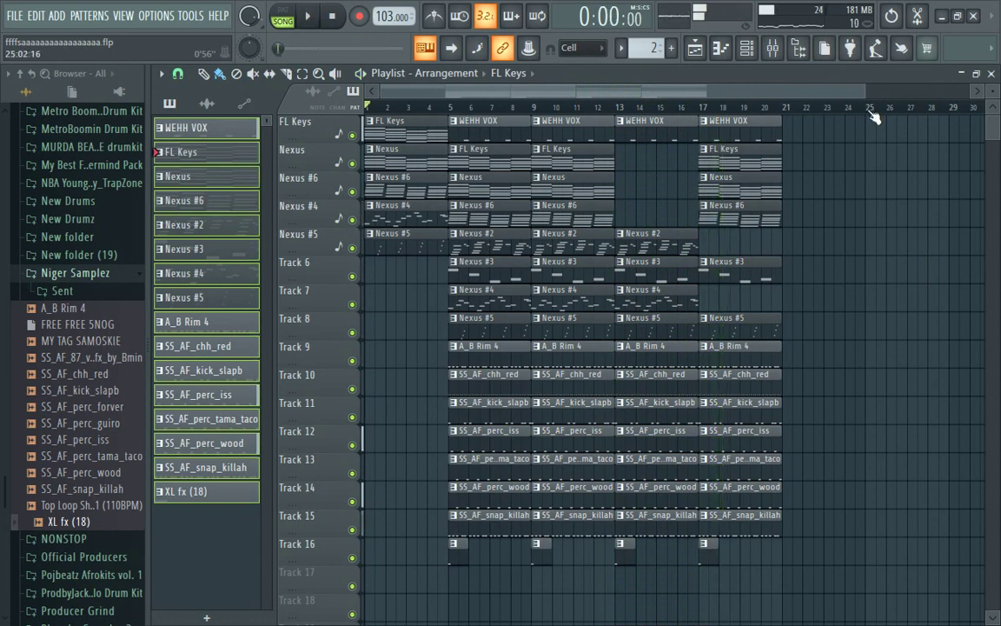